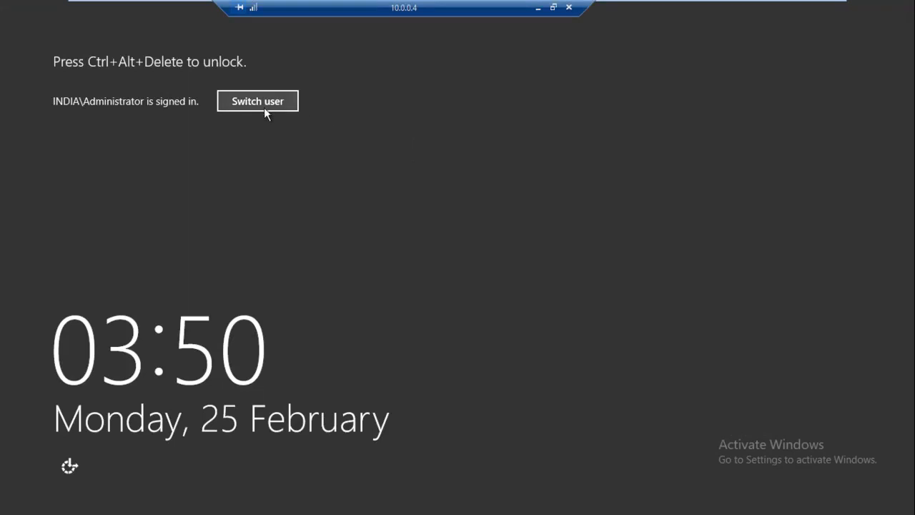
Sign in to the Windows Server 2012 R2 machine as INDIA\Administrator with the account password
left_click(263, 105)
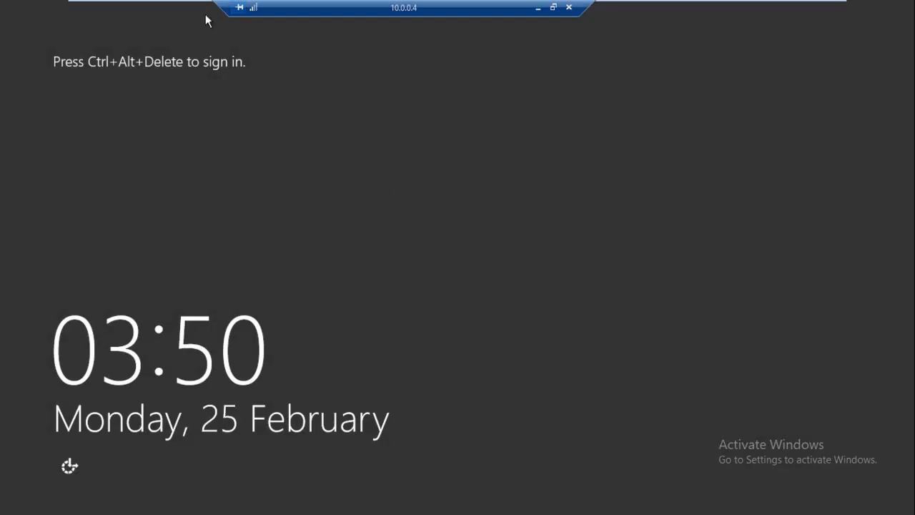
left_click_drag(359, 4, 548, 6)
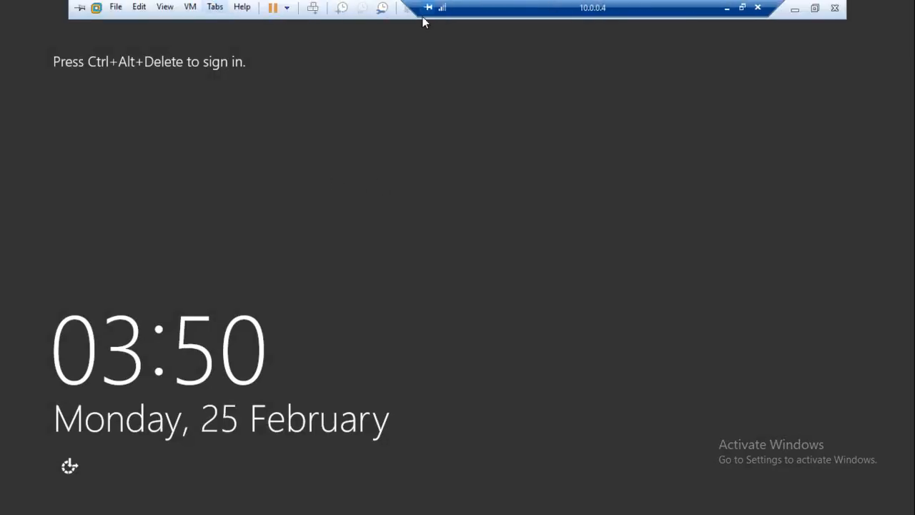
left_click(311, 8)
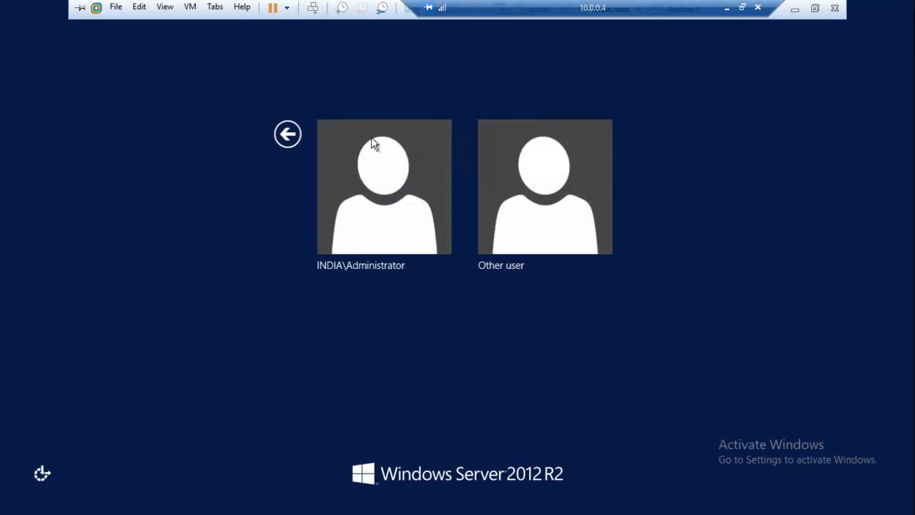
left_click(371, 218)
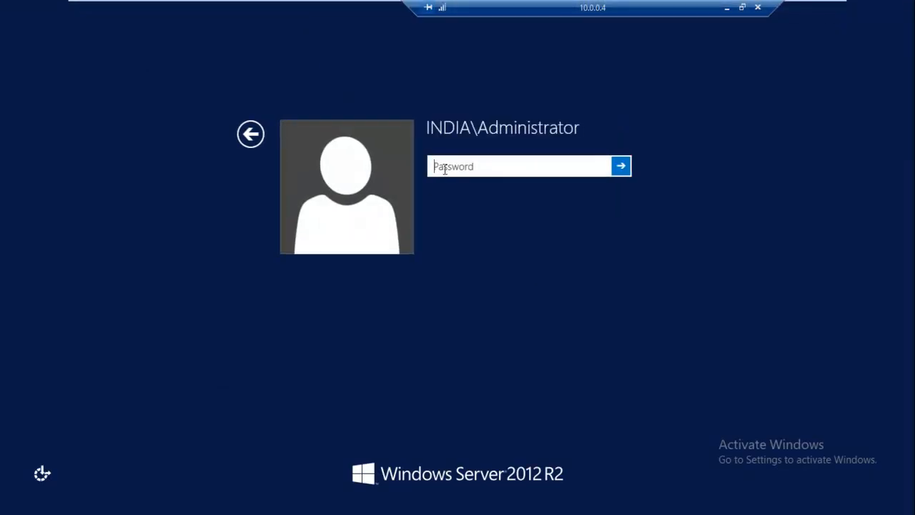
type("••••••••")
key("Return")
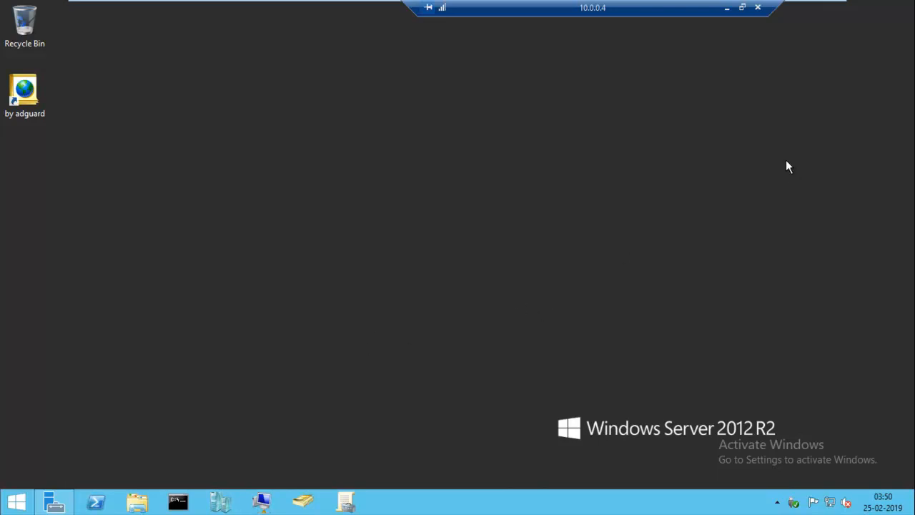
Switch to the Windows 7 virtual machine and log on as india\administrator with the account password
left_click_drag(641, 10, 493, 13)
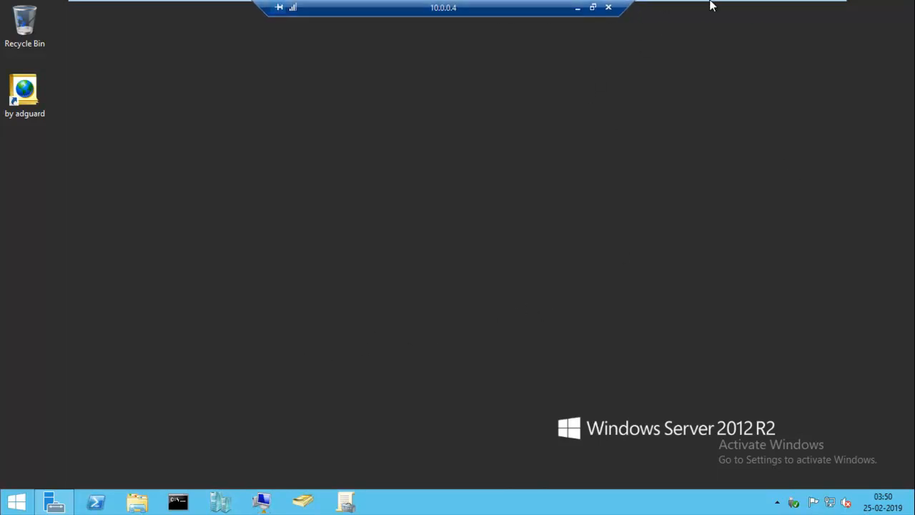
left_click(685, 9)
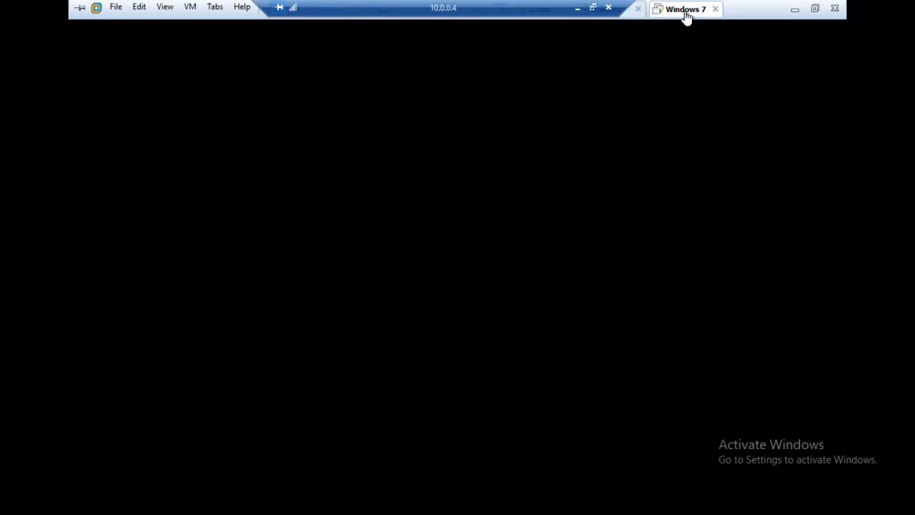
left_click_drag(424, 10, 506, 6)
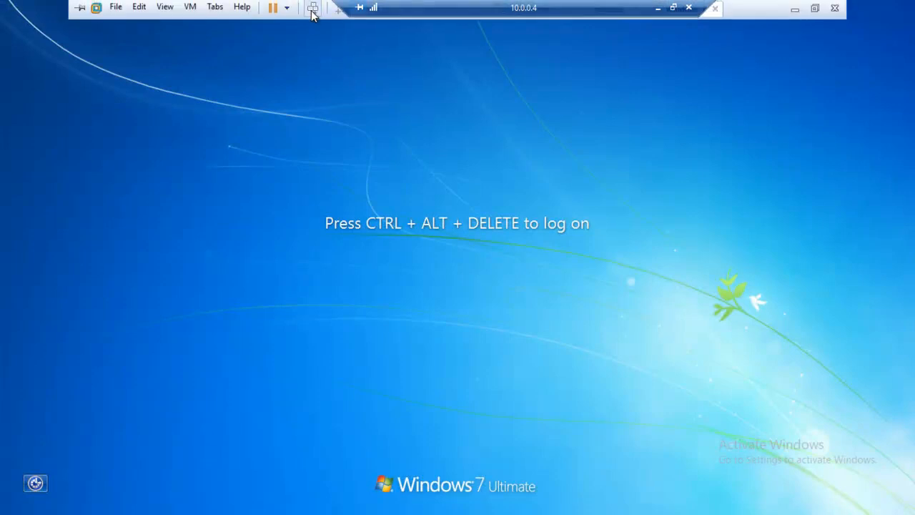
left_click(313, 8)
left_click(412, 329)
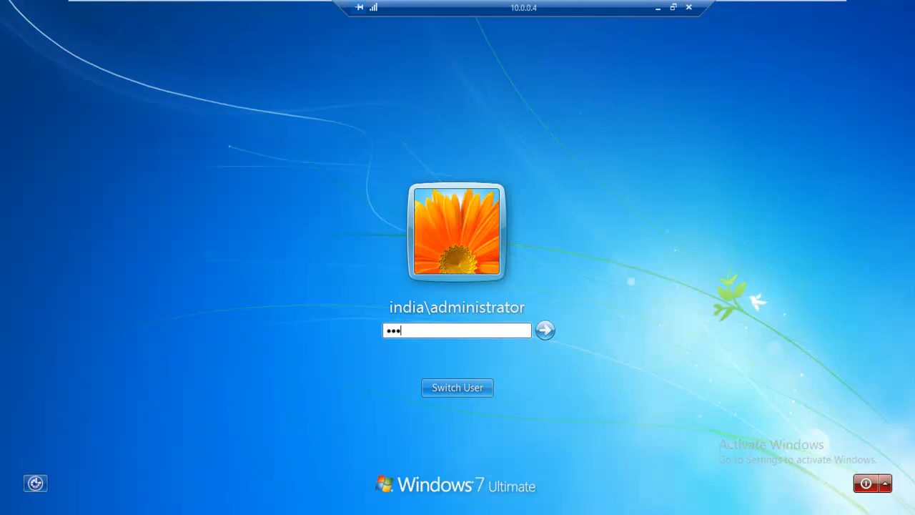
key("Return")
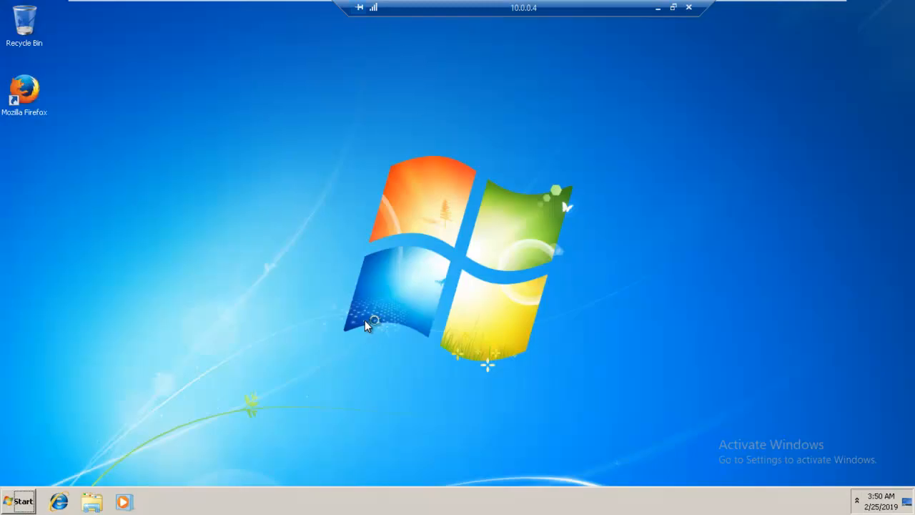
Start Mozilla Firefox without importing anything and decline making it the default browser
right_click(294, 189)
left_click(331, 219)
double_click(33, 97)
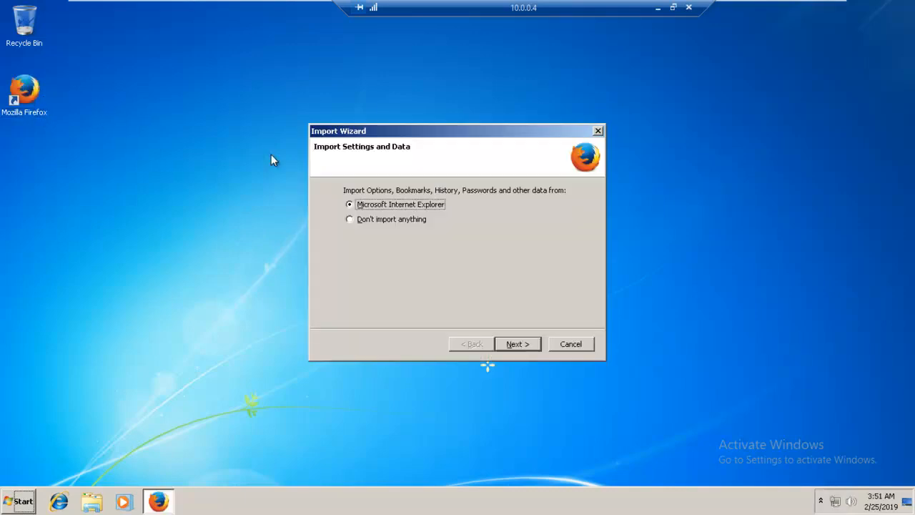
left_click(387, 221)
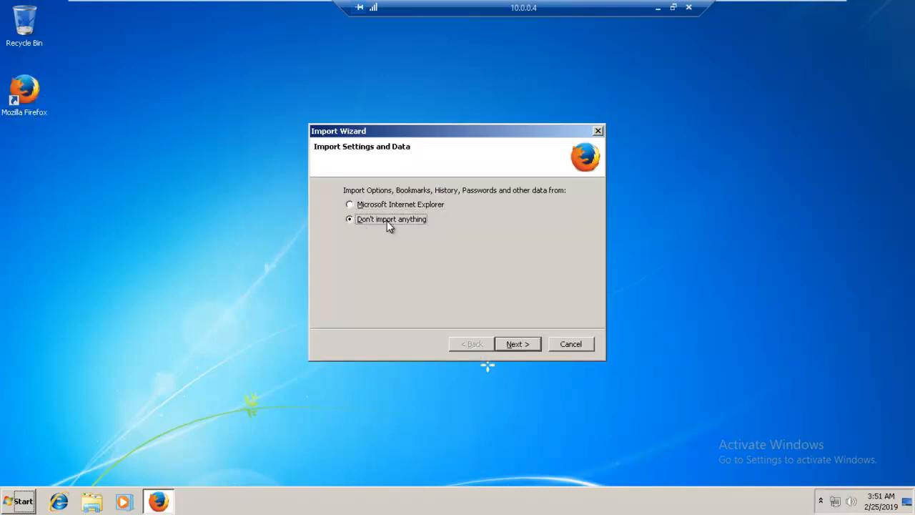
left_click(516, 346)
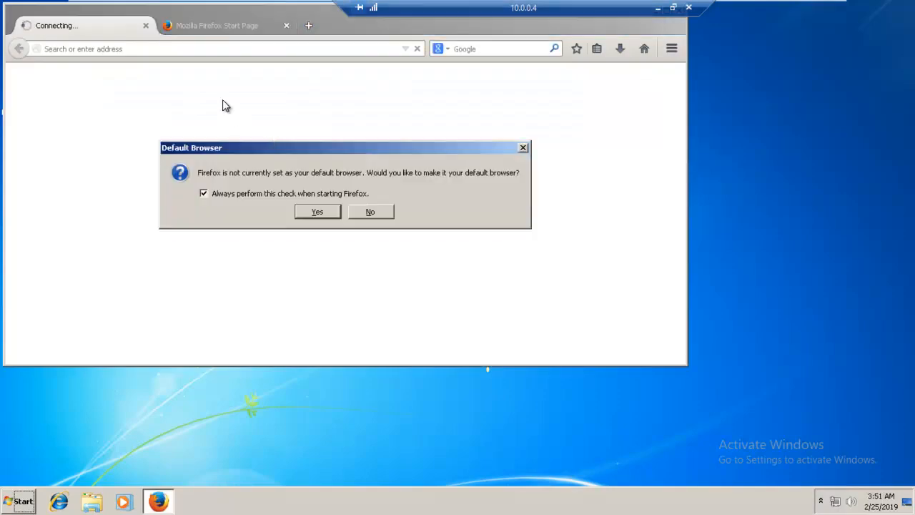
left_click(367, 213)
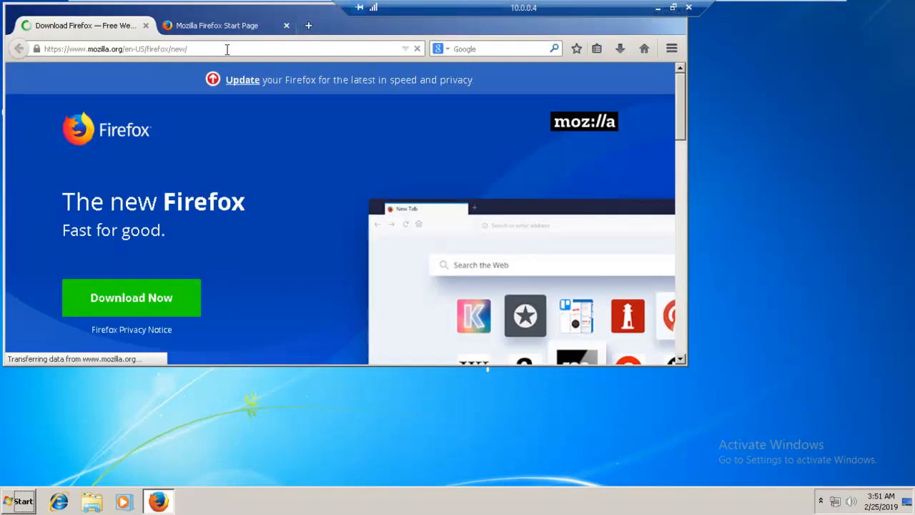
Go to google.com, search for "youtube.", open the YouTube site and look through its page
left_click(227, 49)
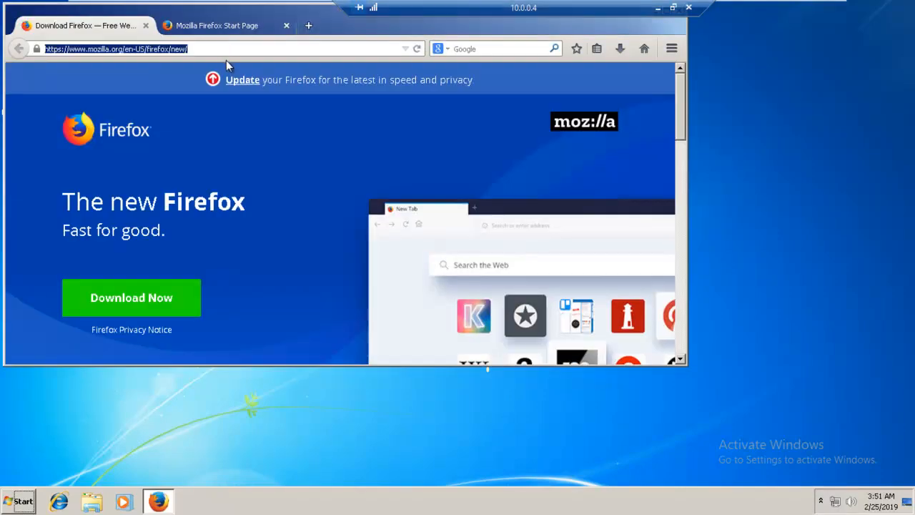
type("google.com")
key("Return")
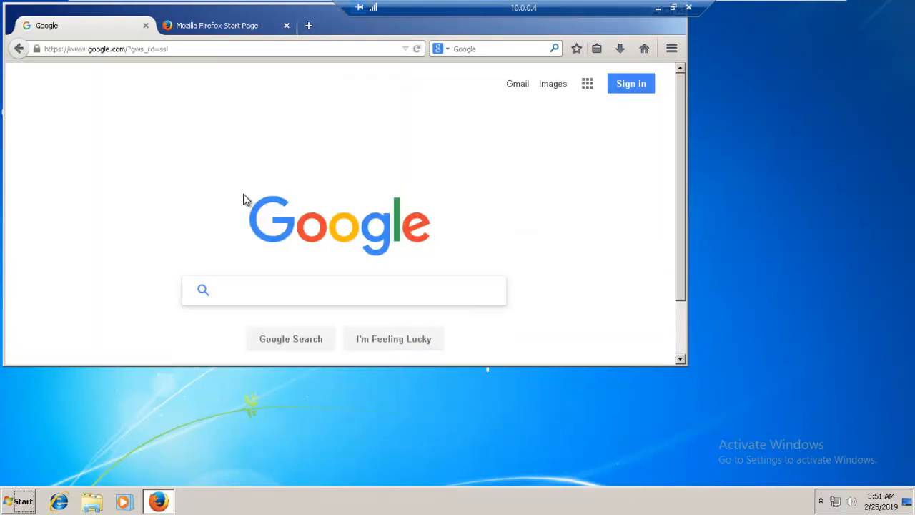
type("youtu")
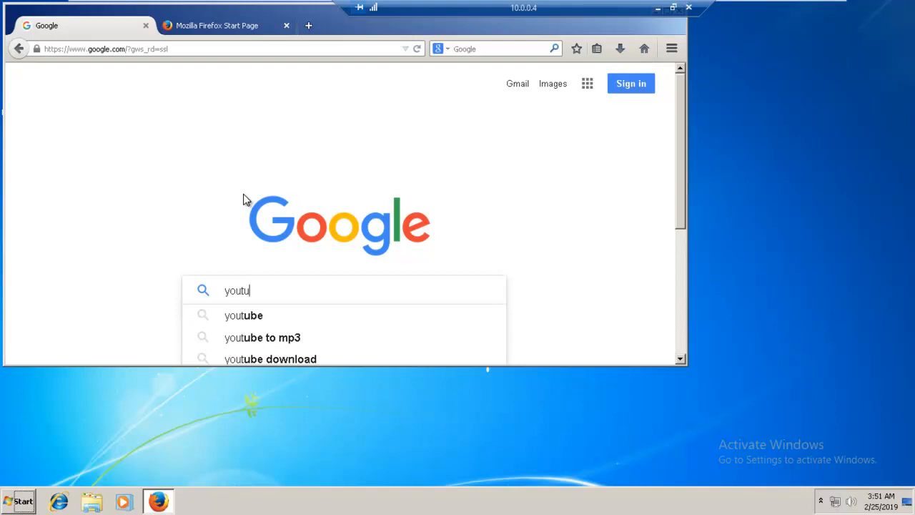
type("be.")
key("Return")
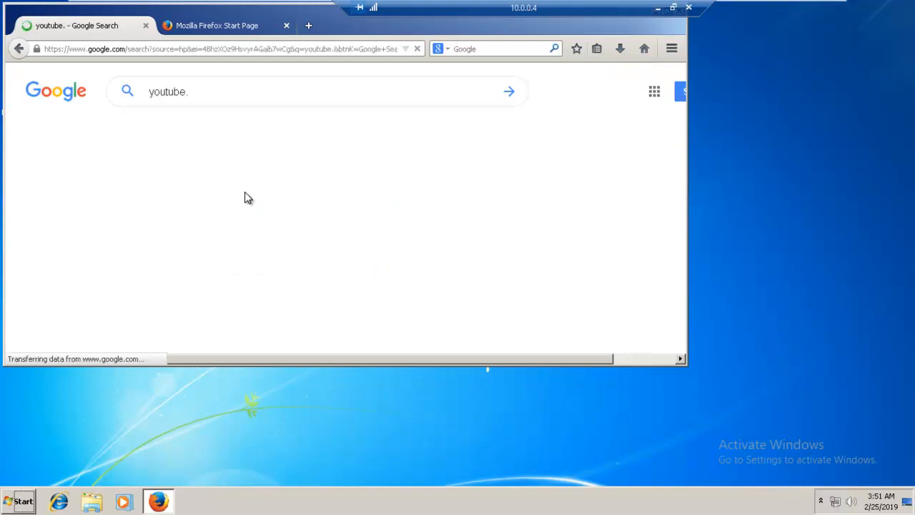
left_click(153, 189)
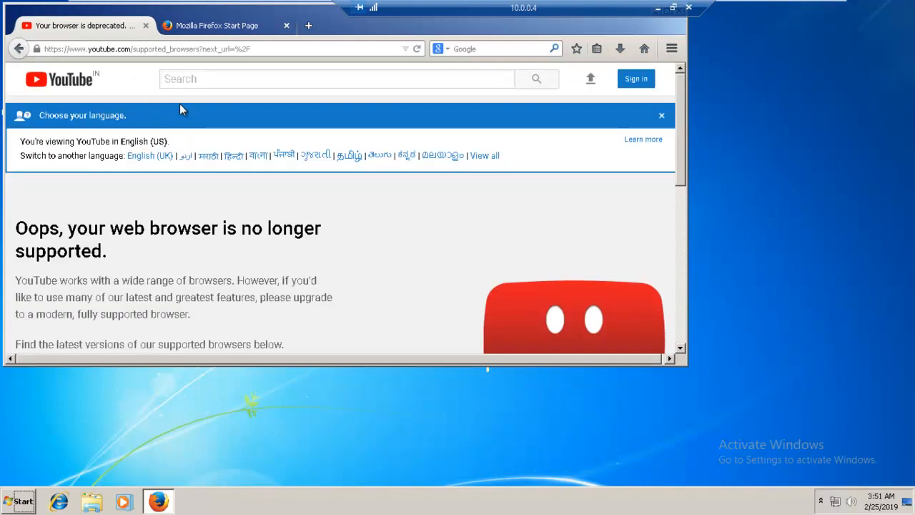
scroll(137, 232, "down", 10)
scroll(130, 214, "up", 10)
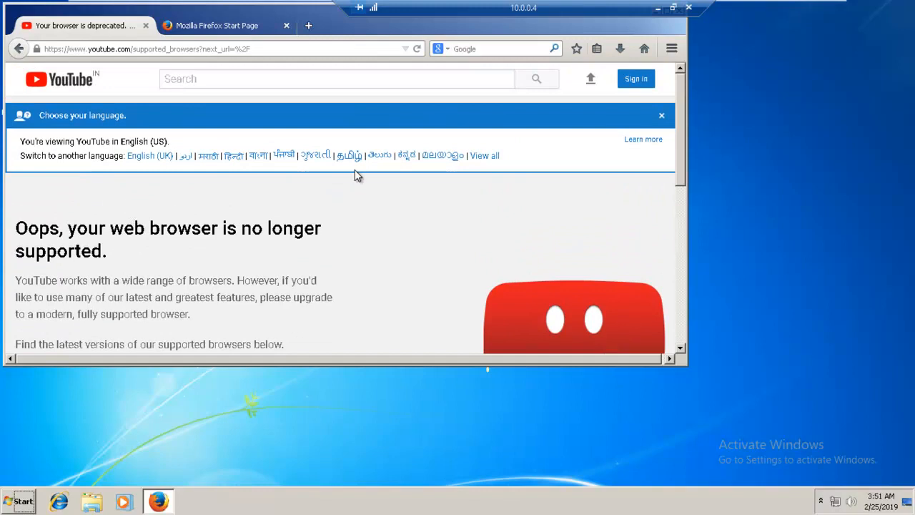
Open the About Firefox information to check the browser's version and update status
key("alt")
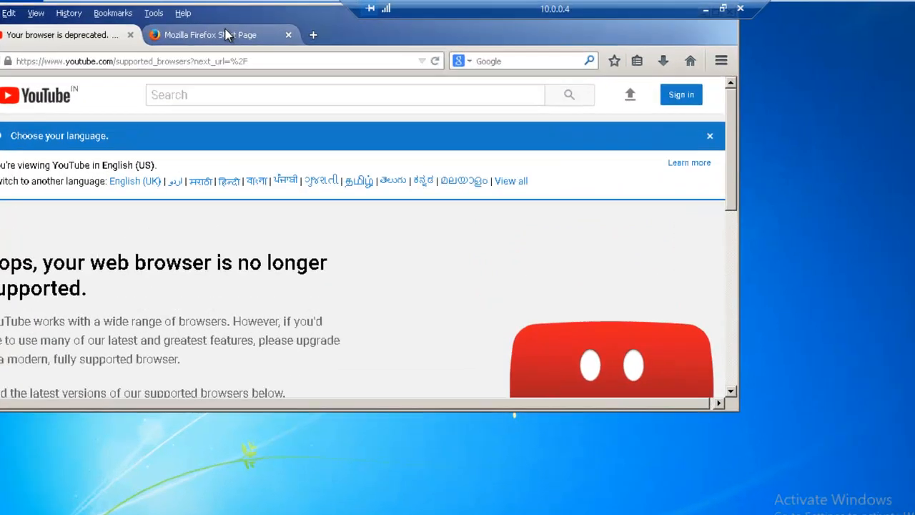
left_click(183, 12)
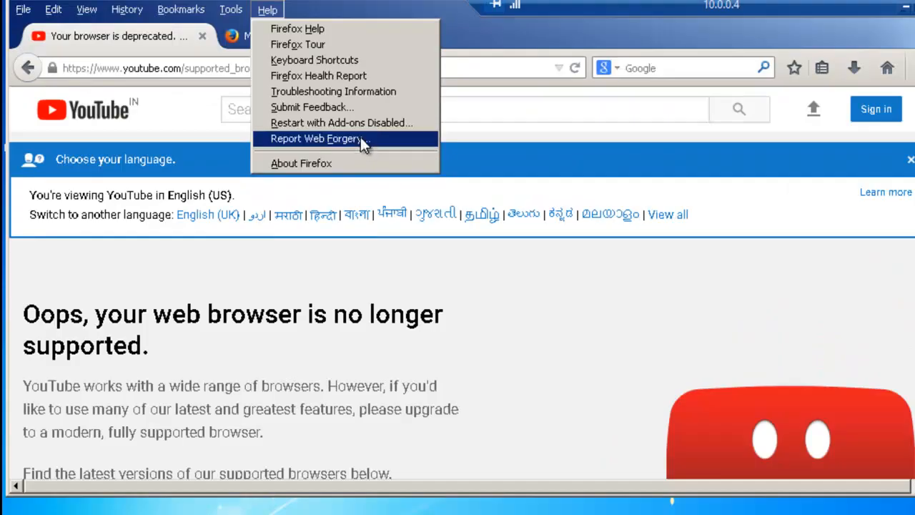
left_click(296, 169)
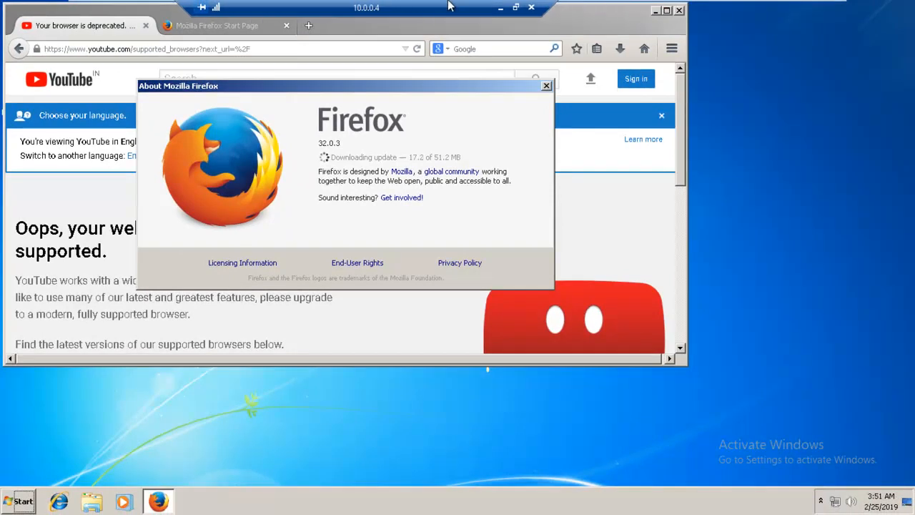
Switch to the India.com server virtual machine
mouse_move(684, 1)
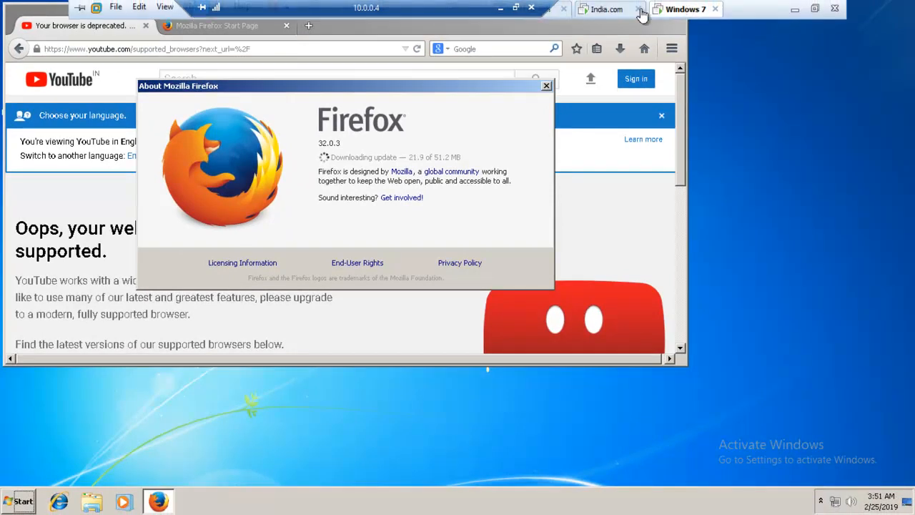
left_click(601, 12)
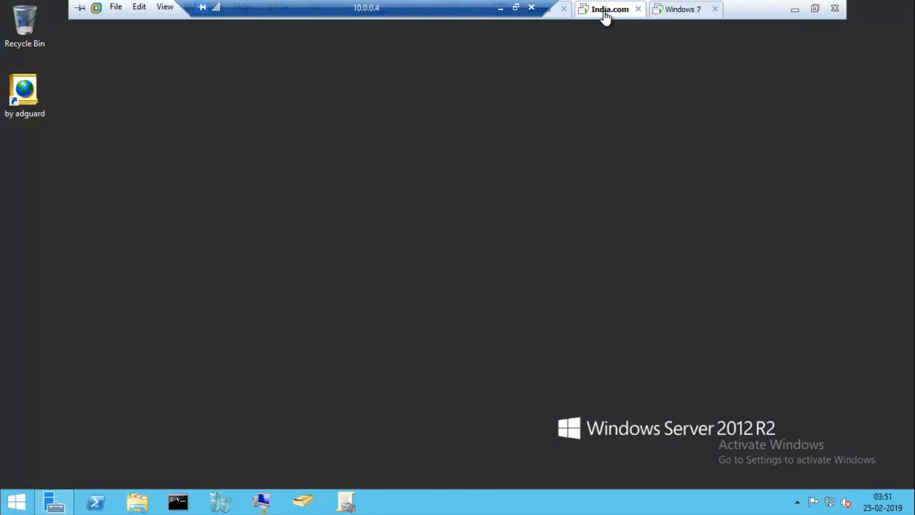
right_click(319, 134)
left_click(362, 172)
right_click(334, 133)
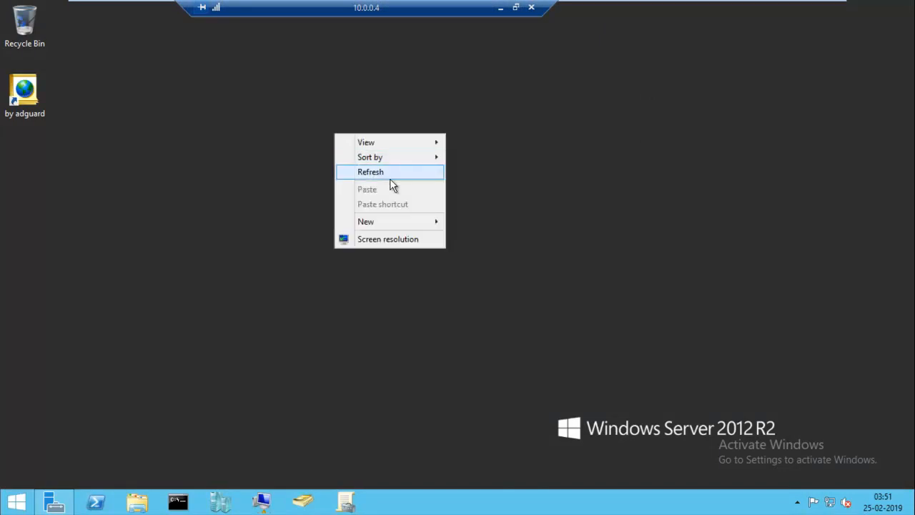
left_click(391, 178)
right_click(388, 172)
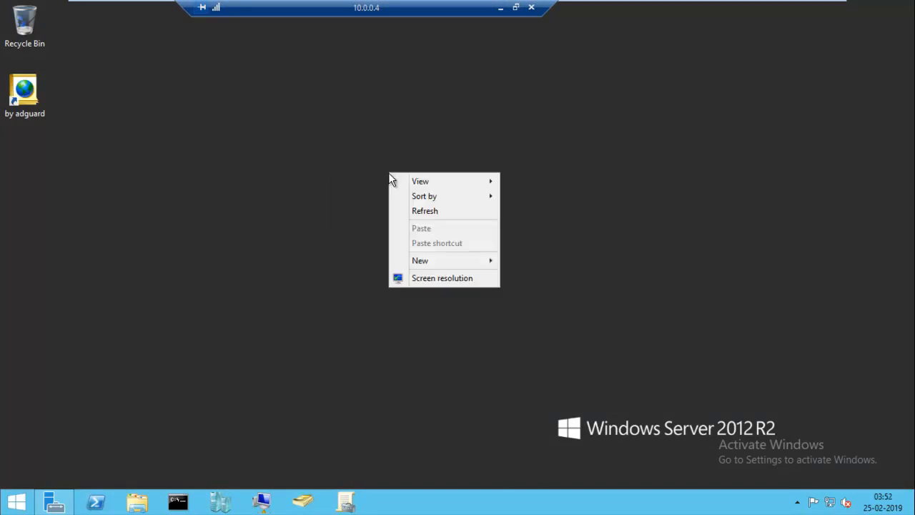
left_click(422, 214)
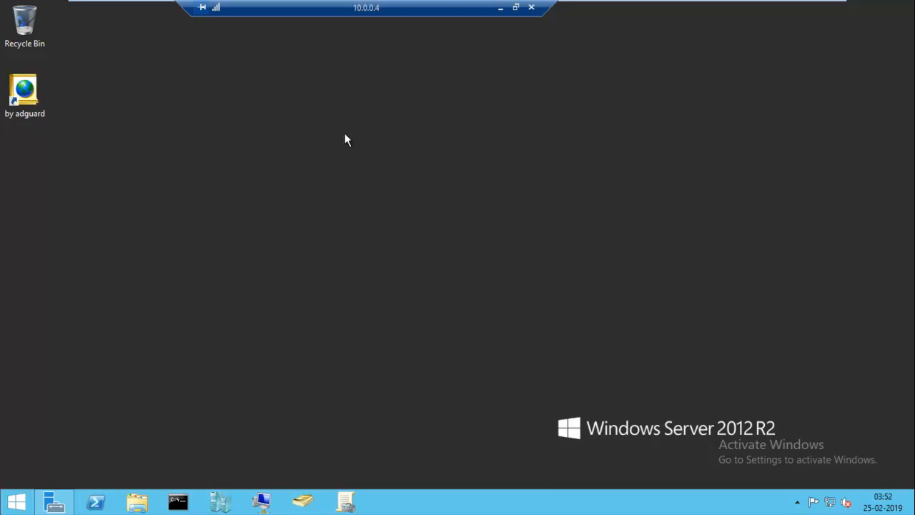
right_click(316, 127)
left_click(341, 160)
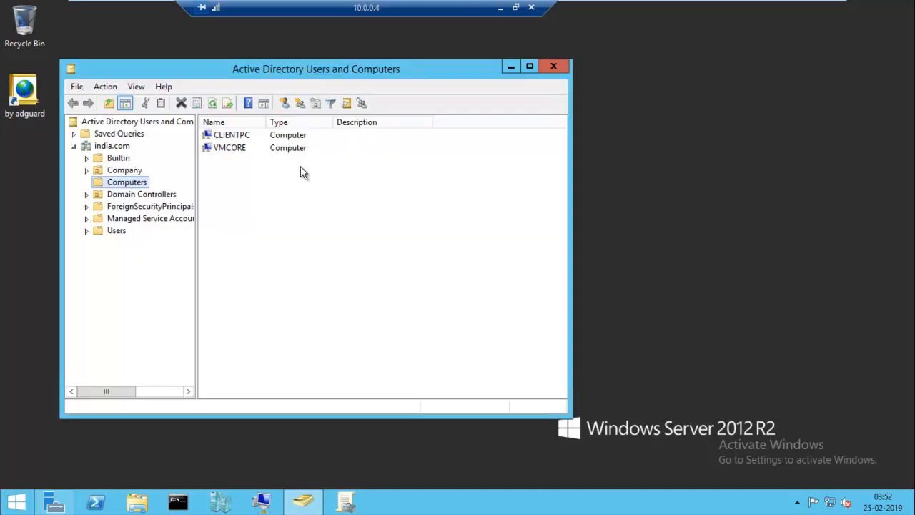
Create an organizational unit named "company pcs" directly under the india.com domain in Active Directory Users and Computers
left_click(225, 136)
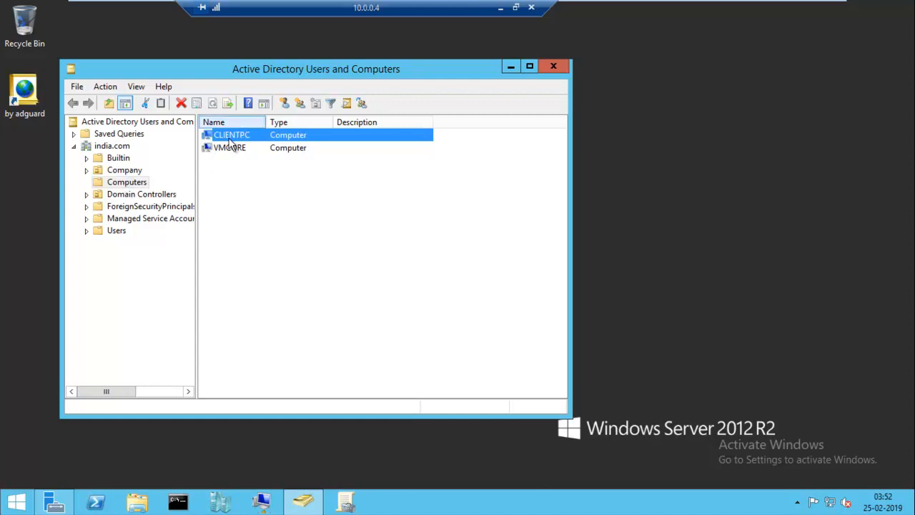
left_click(119, 146)
right_click(119, 148)
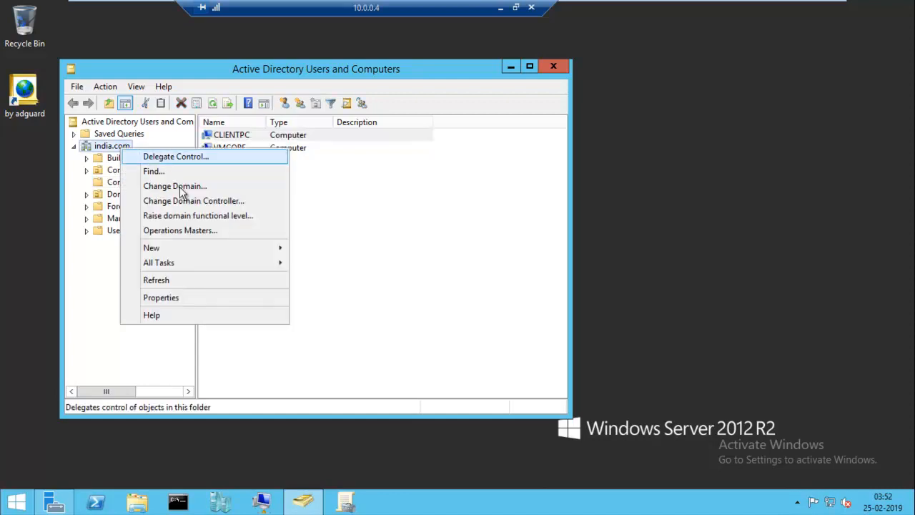
mouse_move(227, 250)
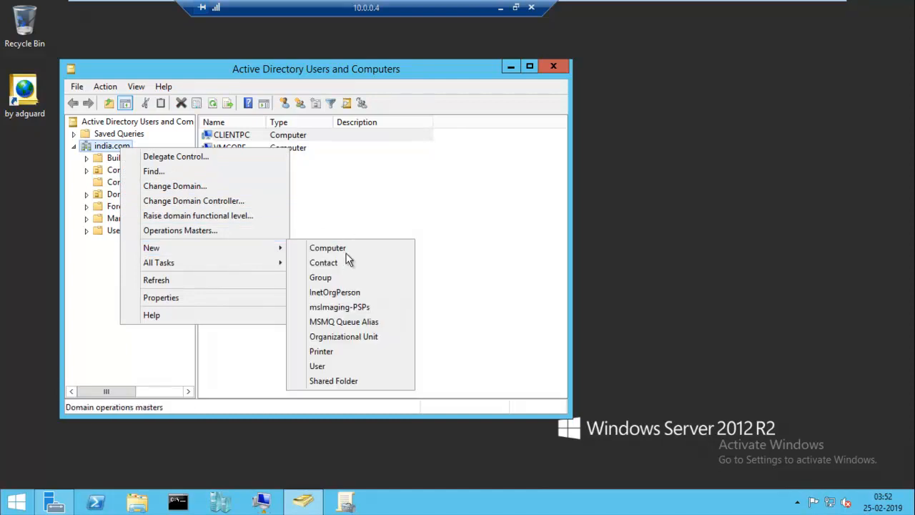
left_click(342, 342)
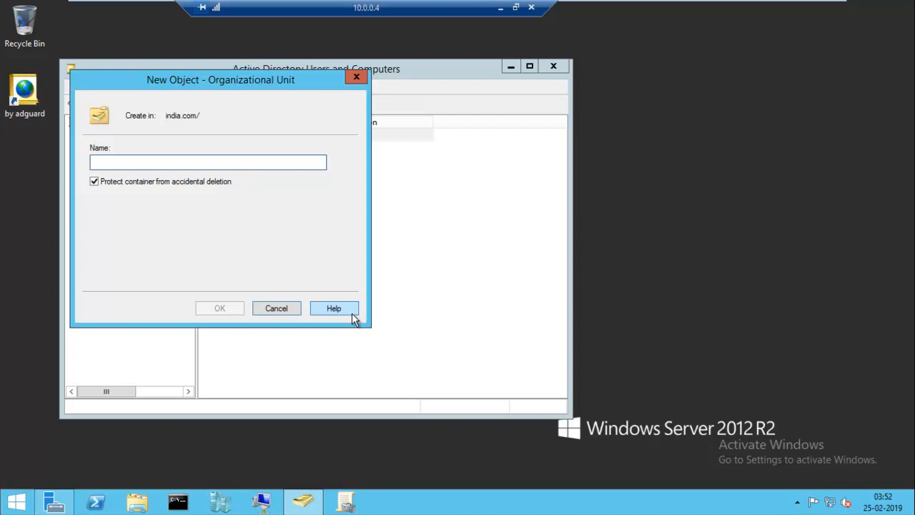
type("company pcs")
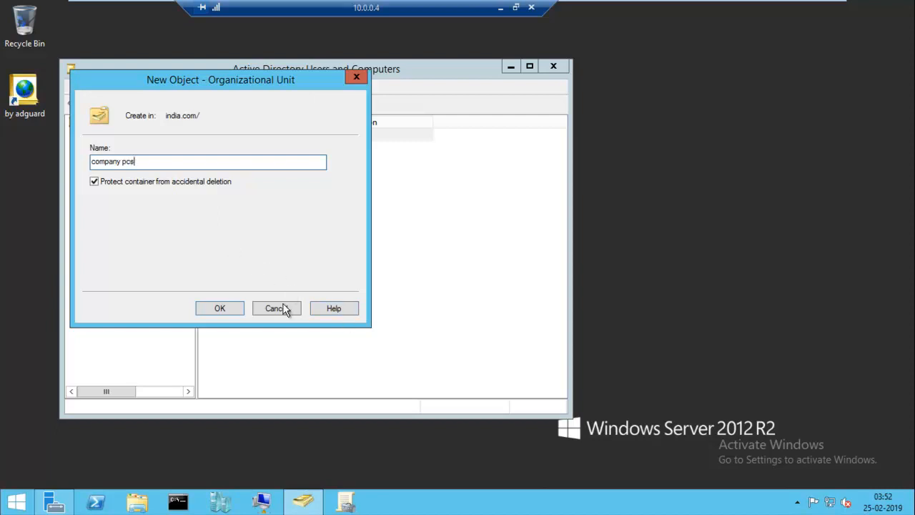
left_click(210, 308)
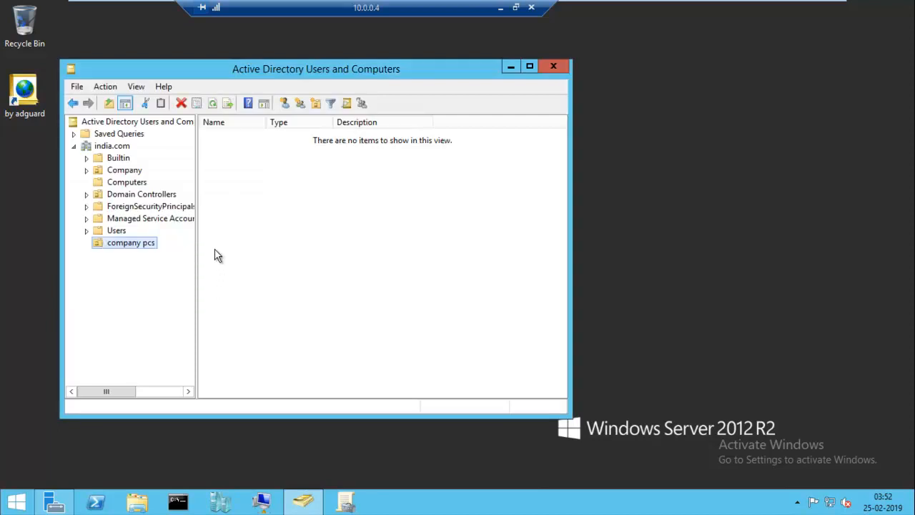
Move the CLIENTPC computer from the Computers container into the company pcs organizational unit and check that unit's contents
left_click(123, 184)
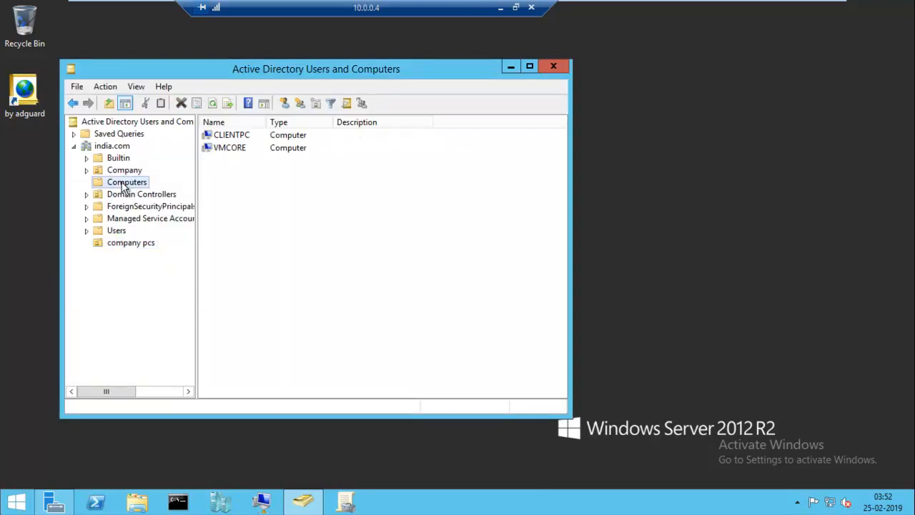
left_click(230, 138)
right_click(227, 137)
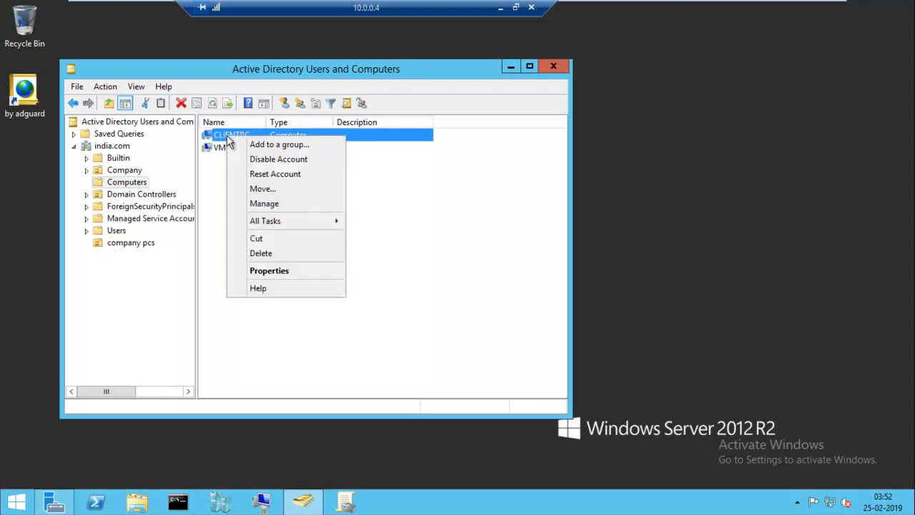
left_click(261, 189)
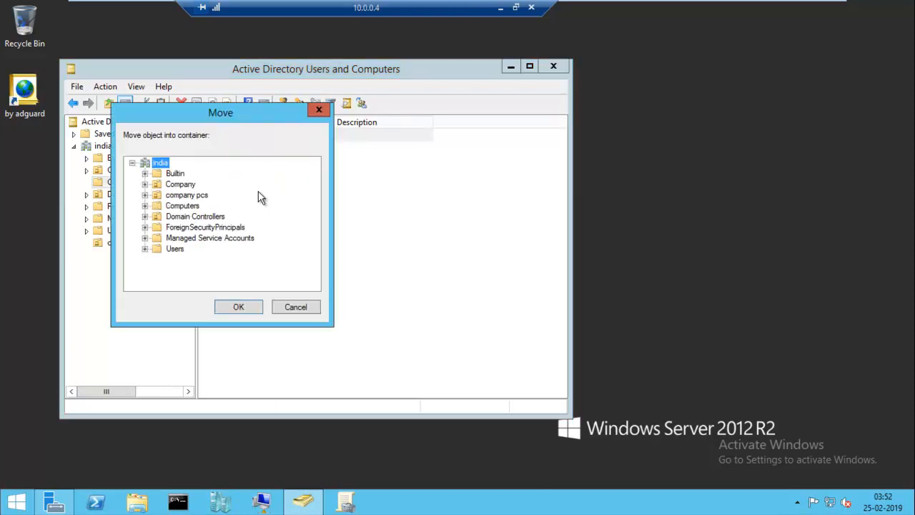
left_click(184, 195)
left_click(239, 306)
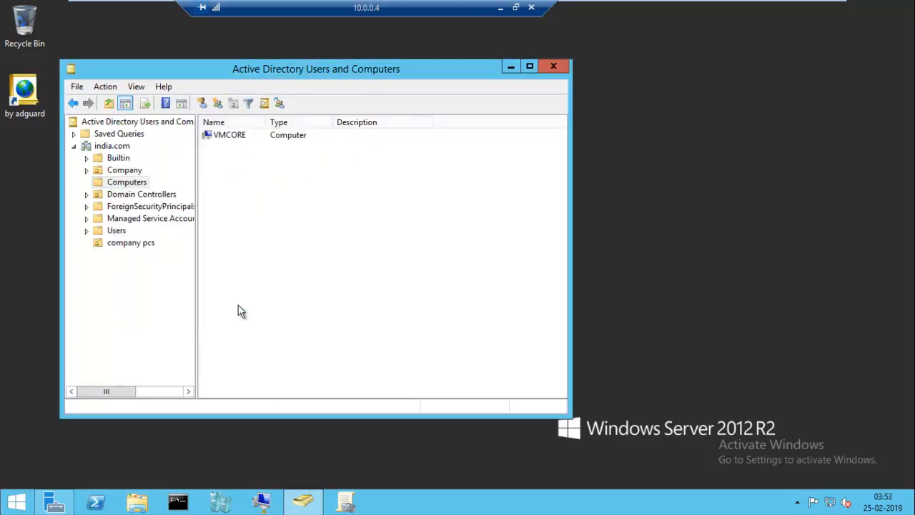
left_click(125, 244)
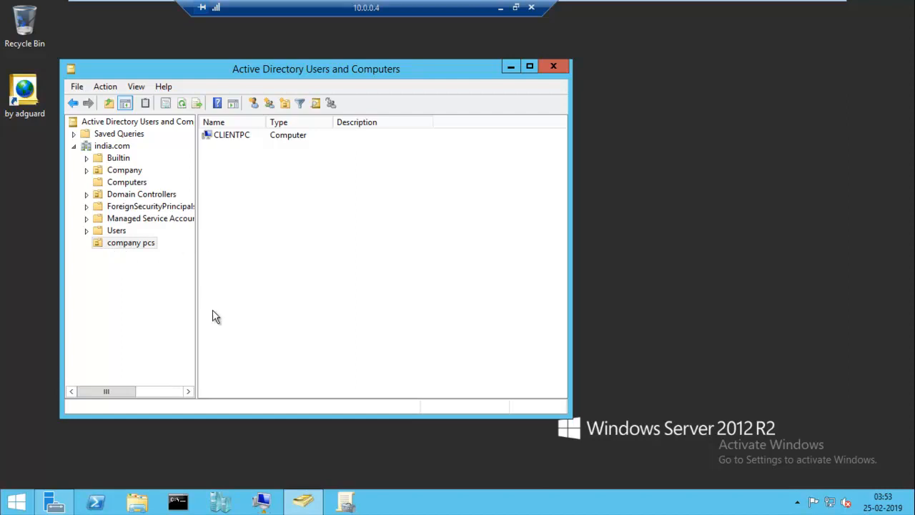
Switch to Group Policy Management and refresh the india.com forest
left_click(349, 505)
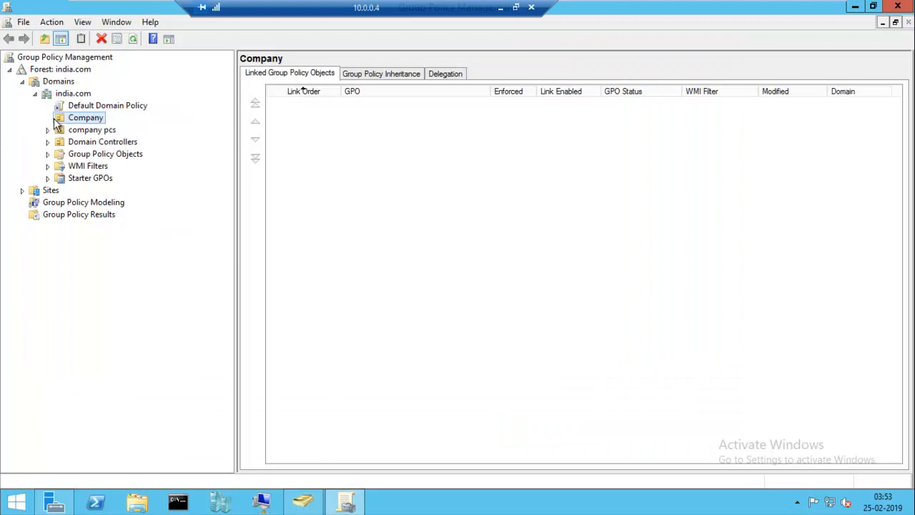
right_click(48, 72)
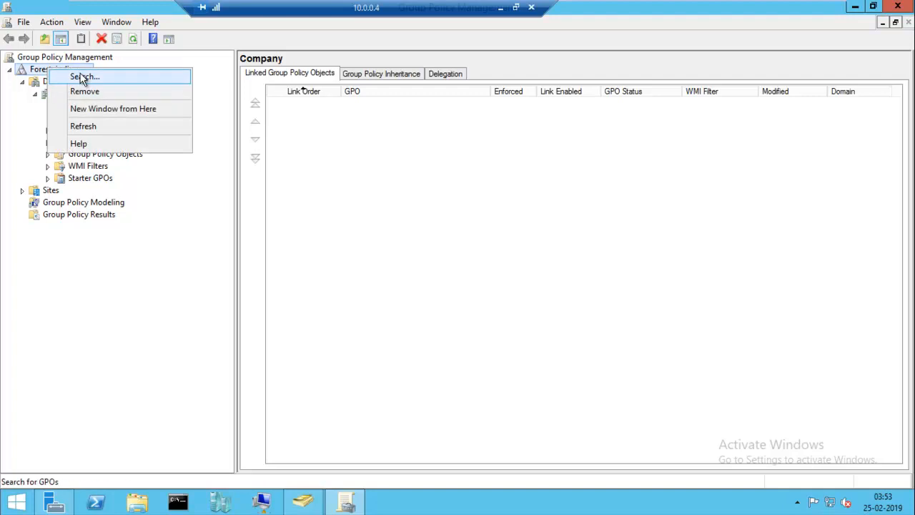
left_click(82, 132)
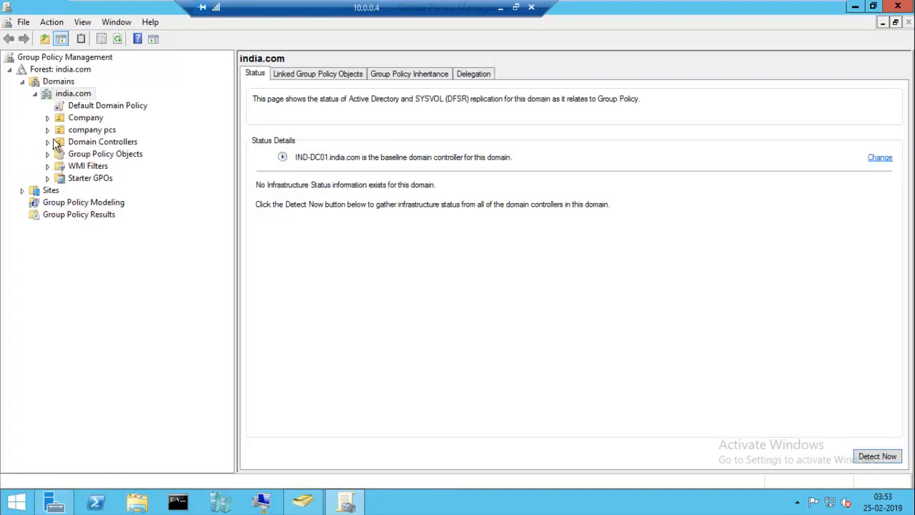
Create a GPO named "Blocking Website etc" linked to the company pcs organizational unit
left_click(85, 131)
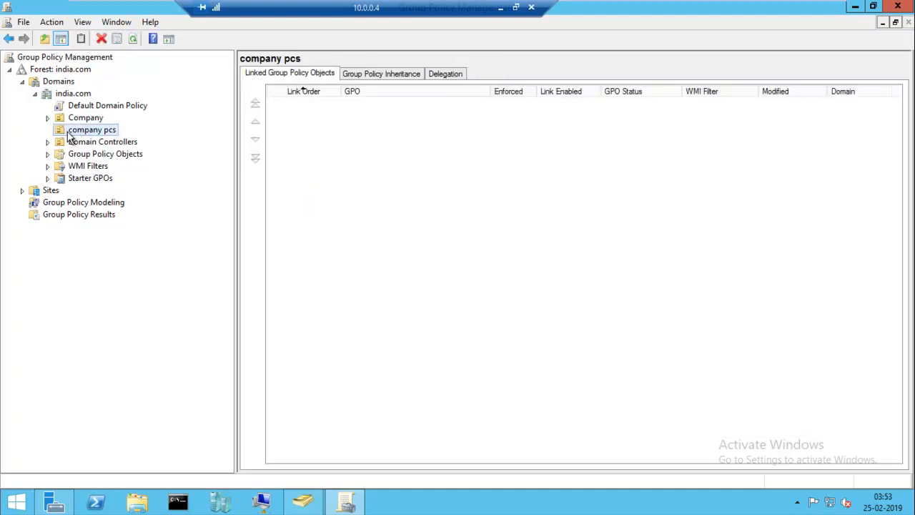
left_click(69, 132)
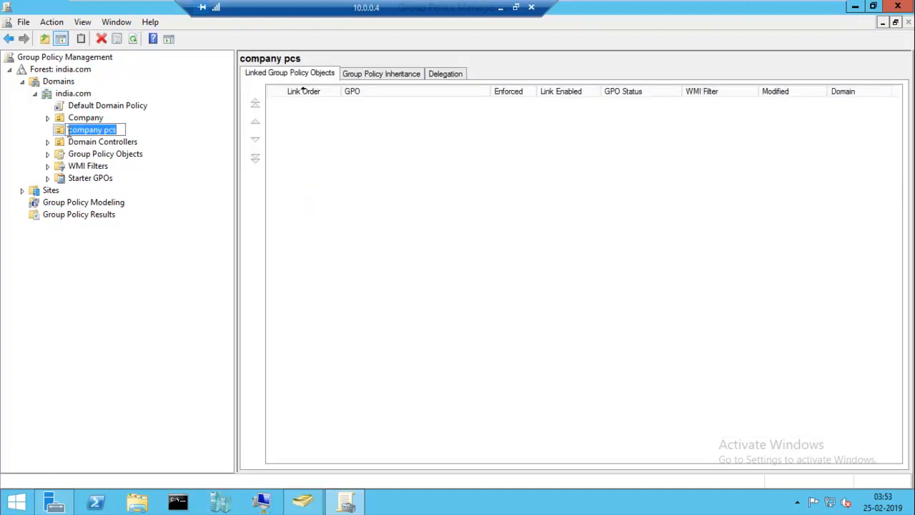
left_click(61, 134)
right_click(60, 135)
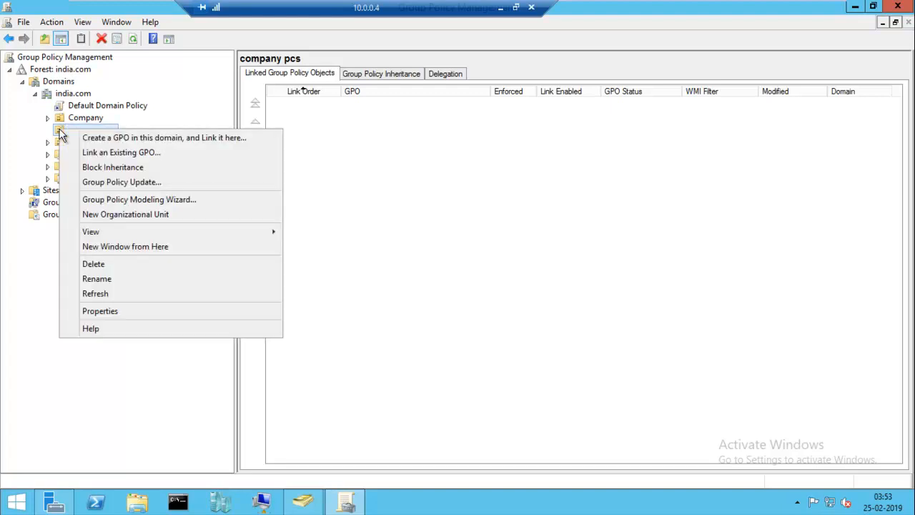
left_click(179, 137)
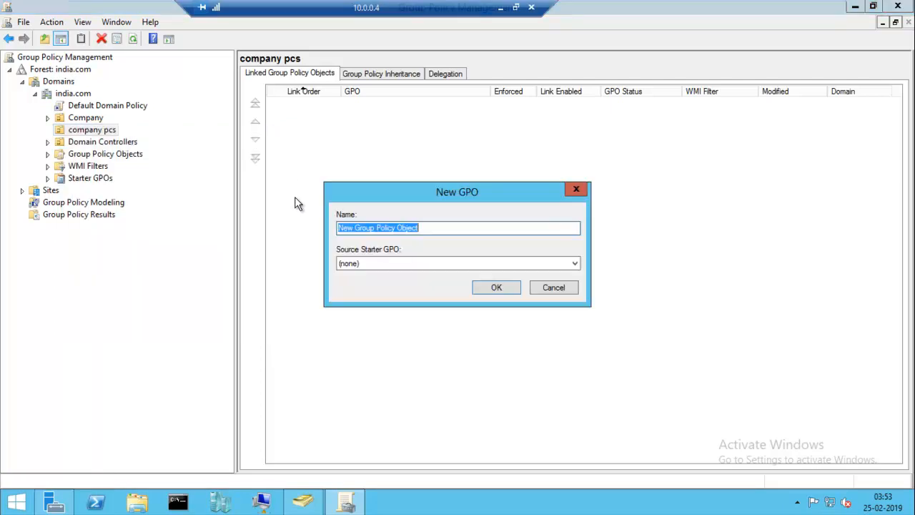
type("Blo")
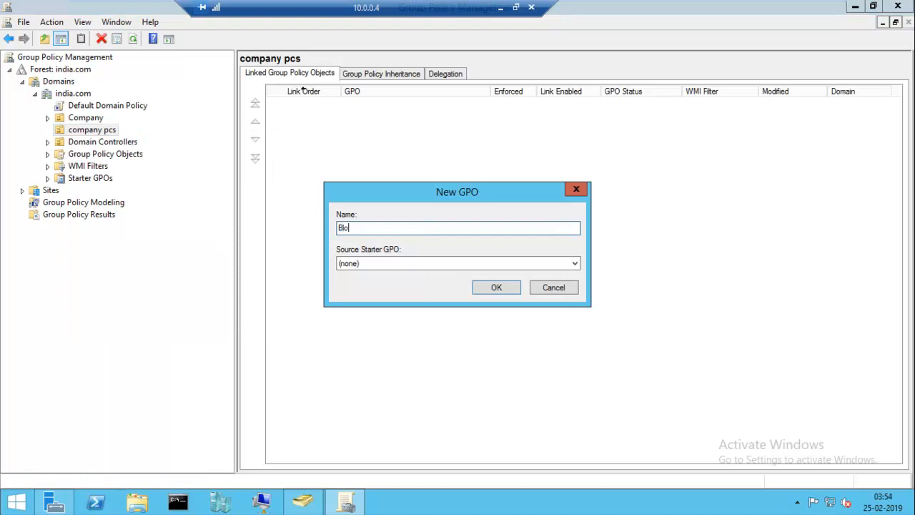
type("cking Website")
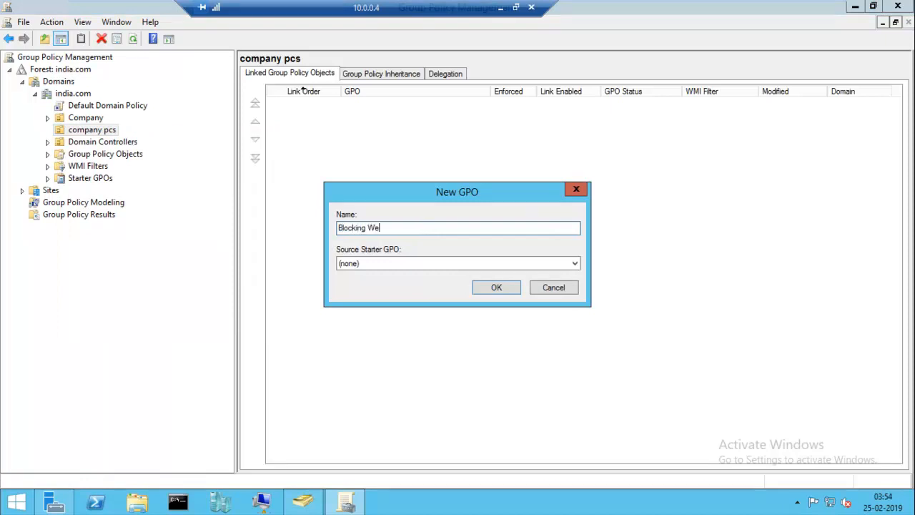
type(" etc")
left_click(499, 289)
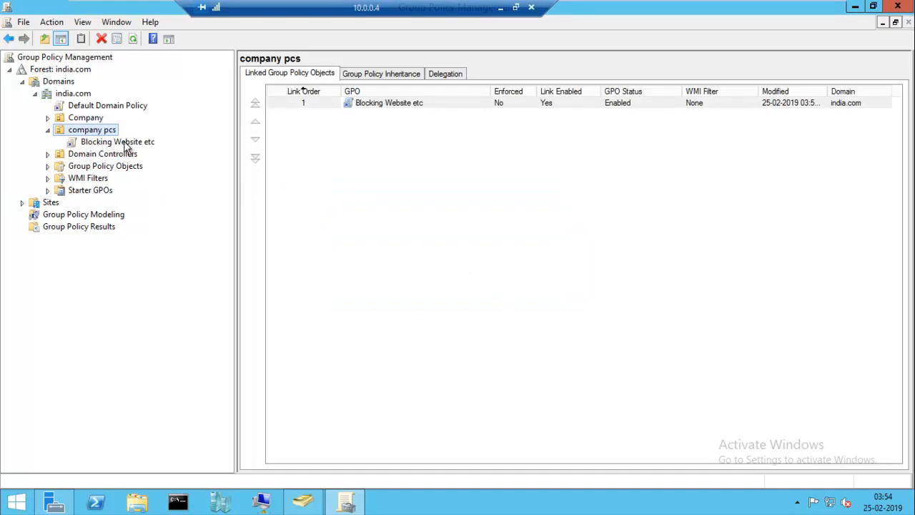
Open the "Blocking Website etc" GPO under company pcs for editing and move the editor window aside
left_click(111, 141)
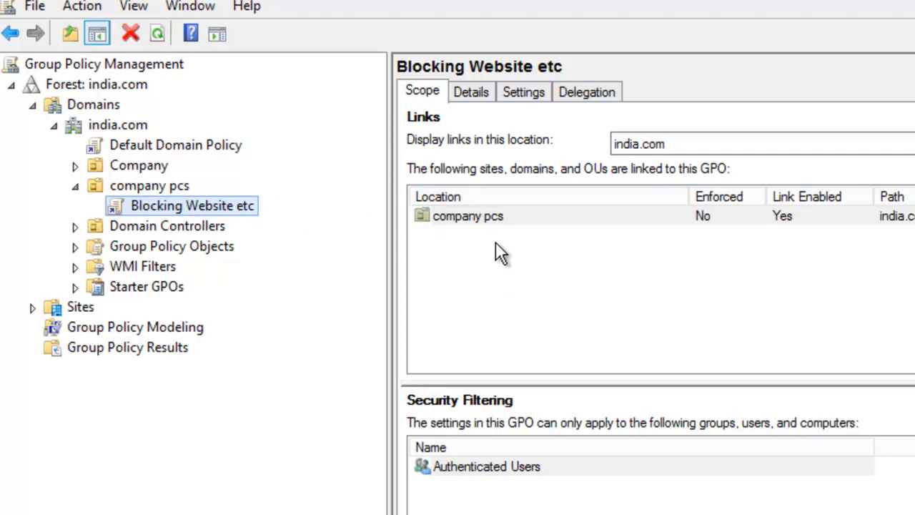
right_click(172, 214)
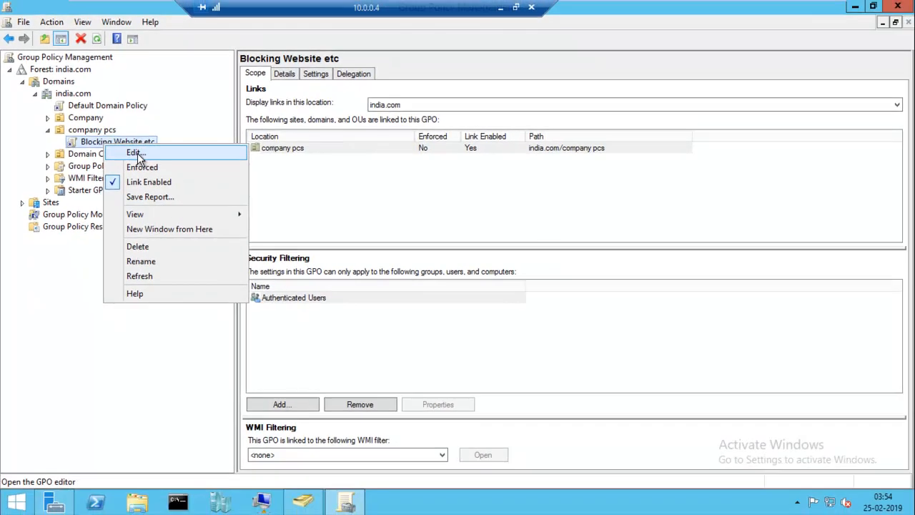
left_click(221, 224)
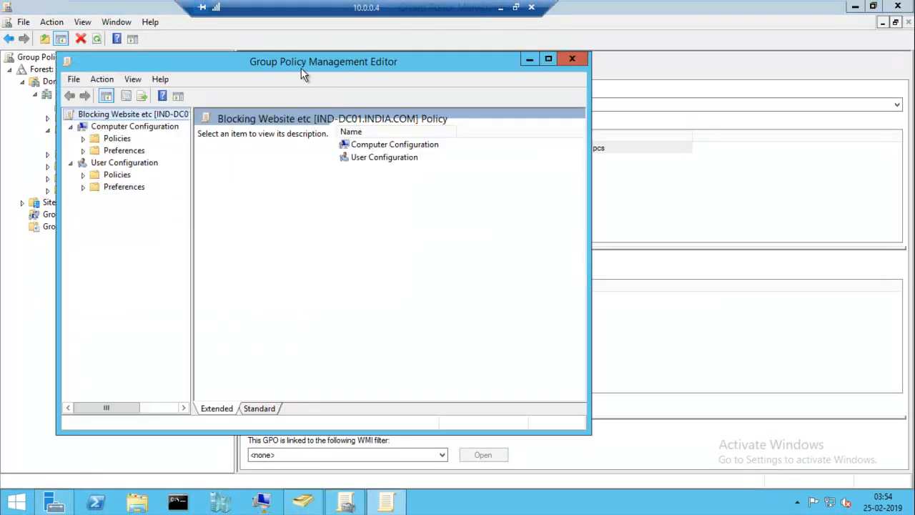
left_click_drag(301, 68, 469, 54)
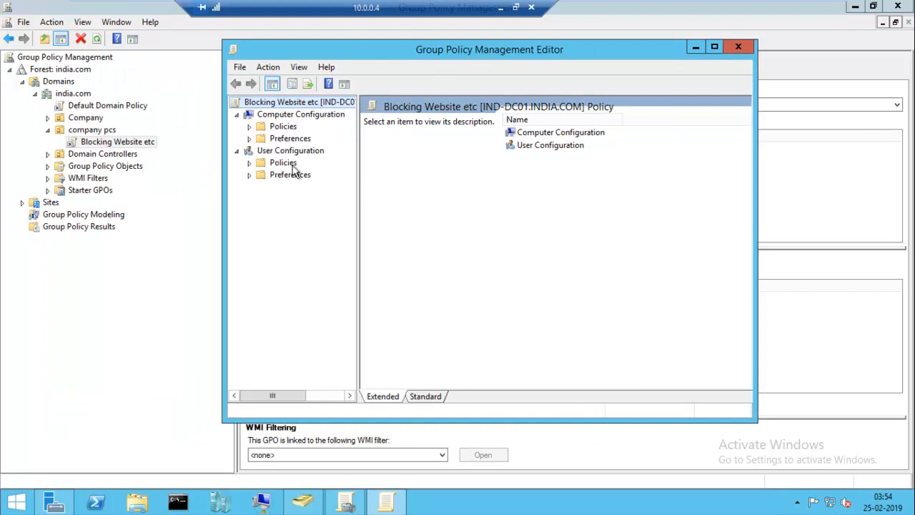
In the maximized editor, open Windows Firewall with Advanced Security within the Security Settings of the Computer Configuration policies
left_click(249, 126)
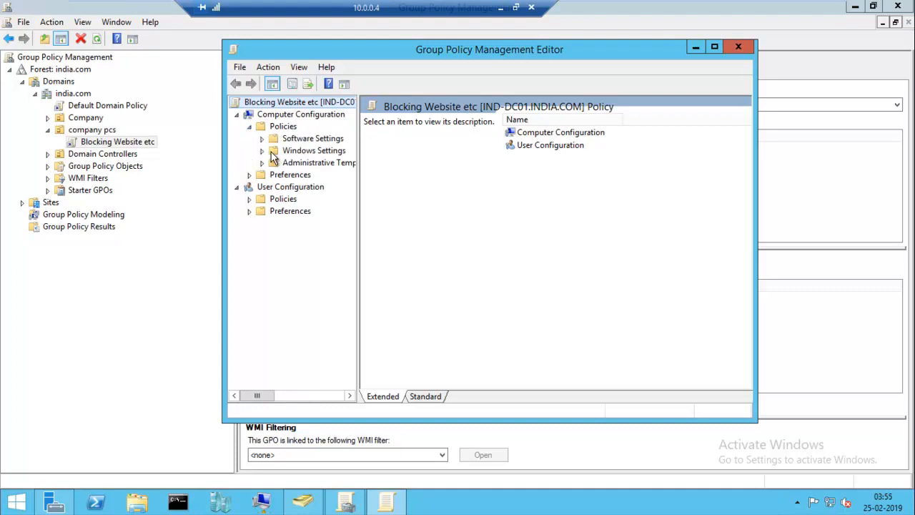
left_click(273, 153)
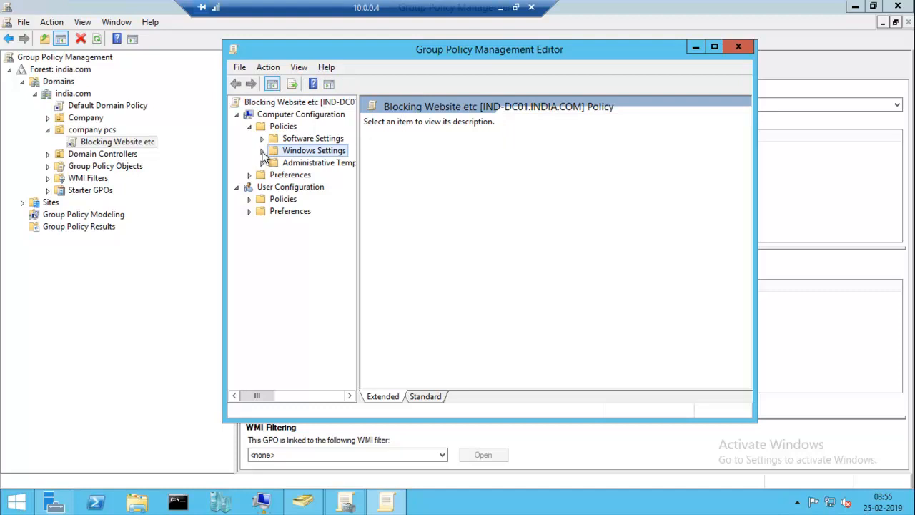
left_click(262, 151)
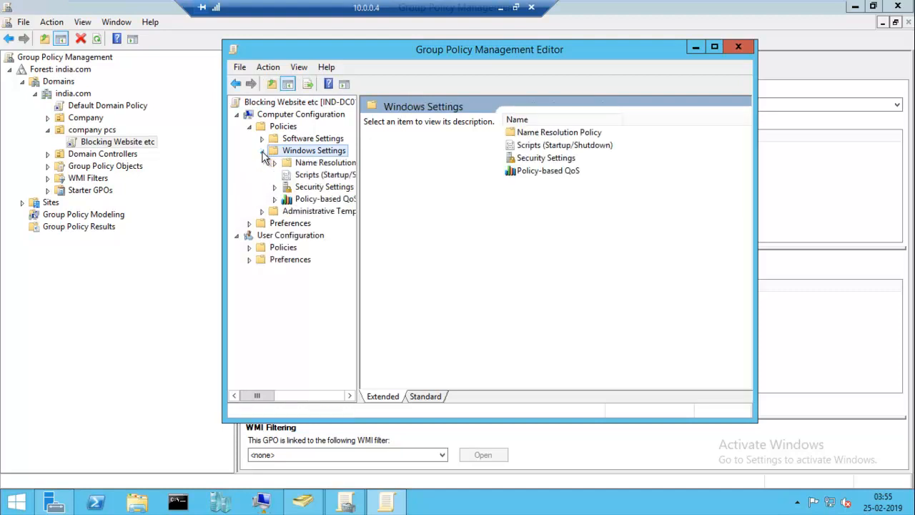
left_click(713, 48)
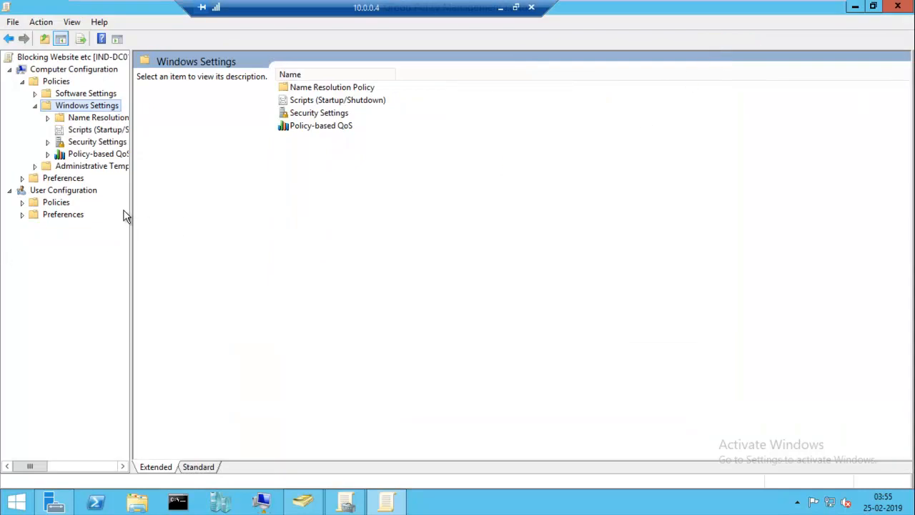
left_click_drag(130, 210, 225, 202)
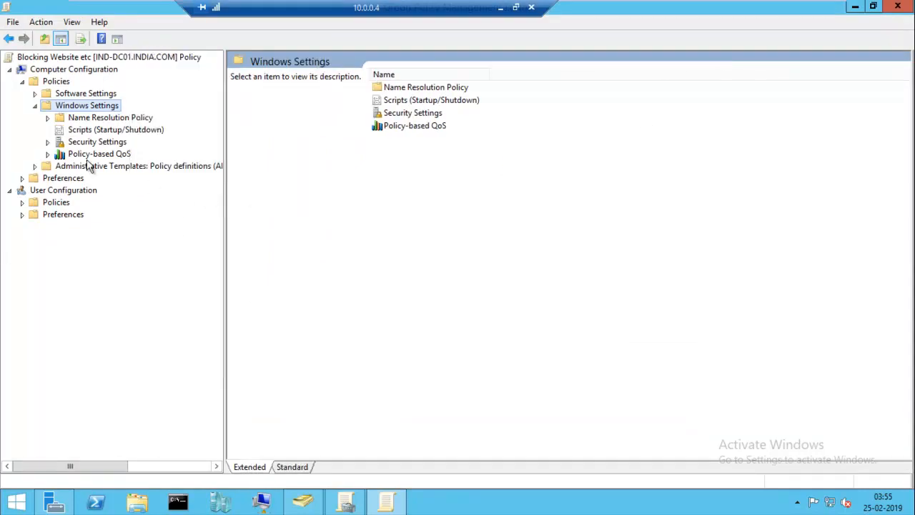
left_click(48, 143)
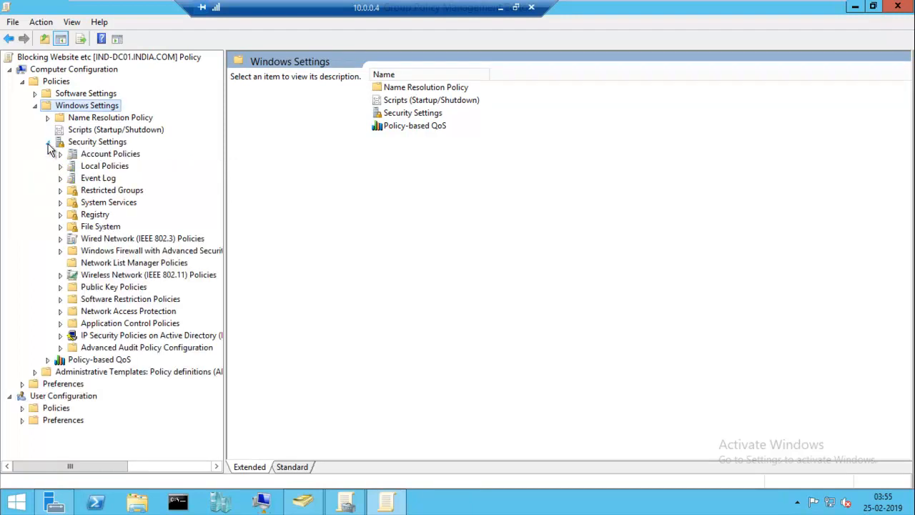
left_click(78, 252)
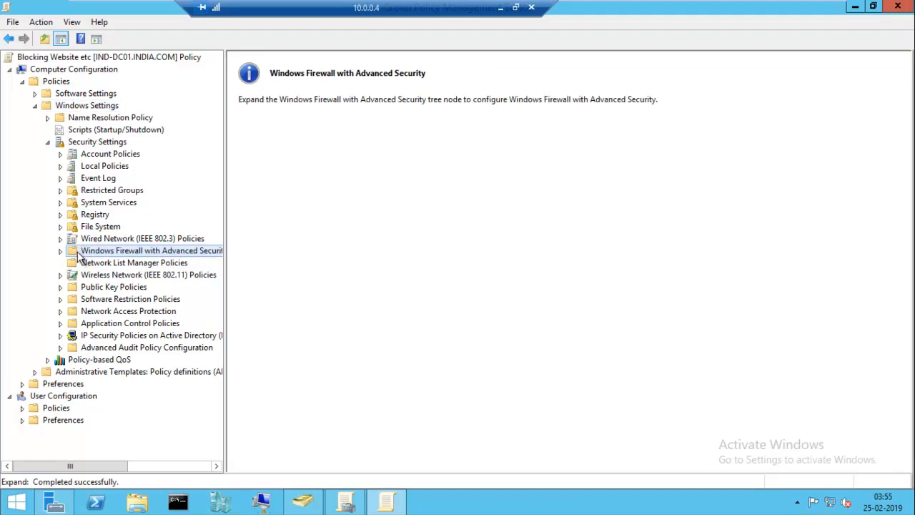
left_click(61, 253)
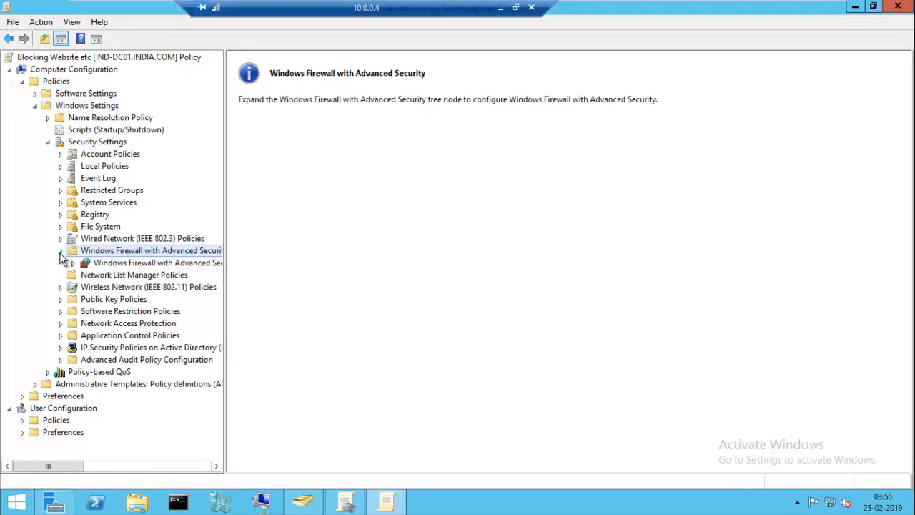
left_click(96, 263)
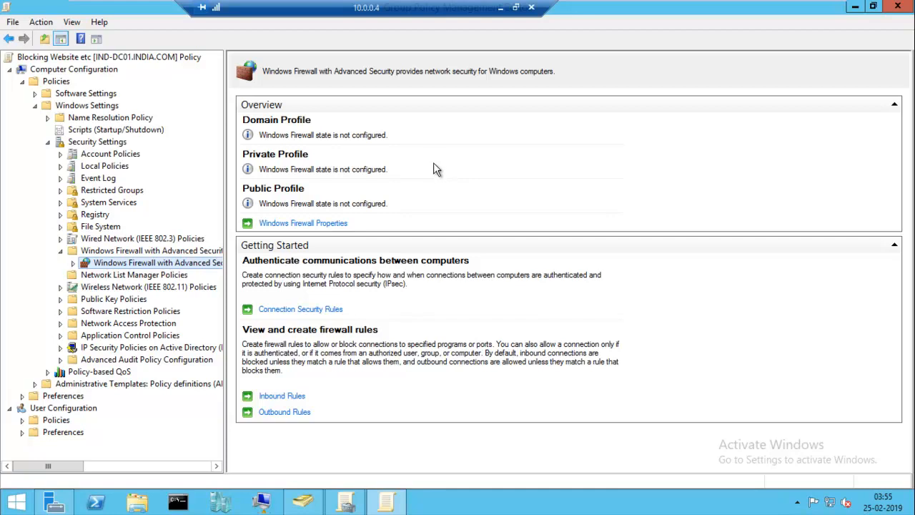
Set the domain profile's firewall state to On (recommended) in the Windows Firewall properties
left_click(292, 225)
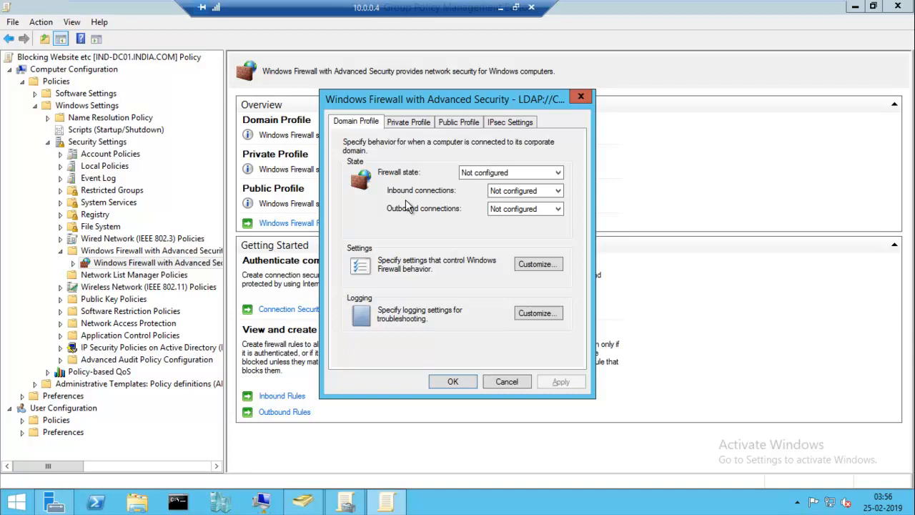
left_click(485, 178)
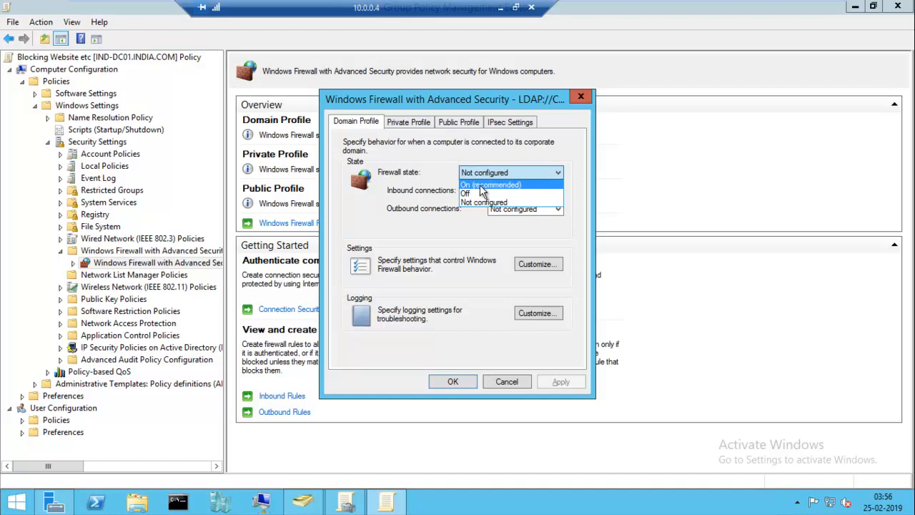
left_click(483, 186)
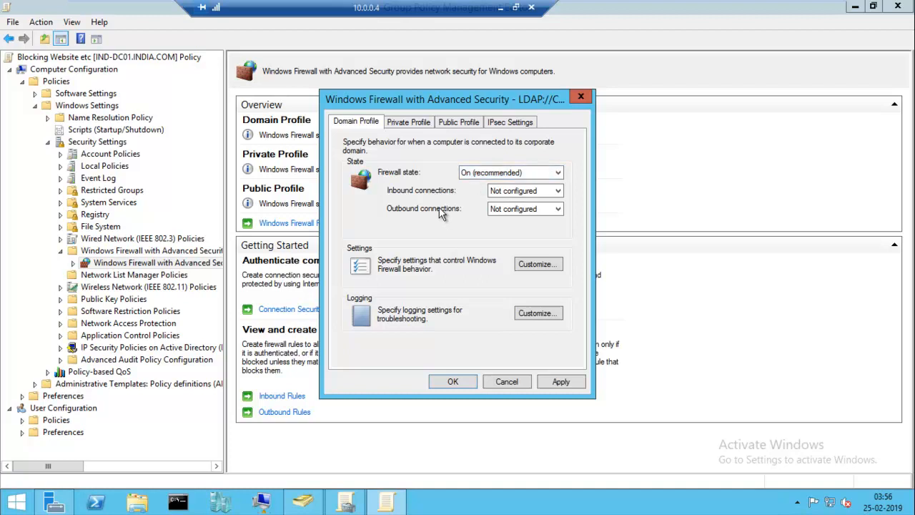
left_click(510, 192)
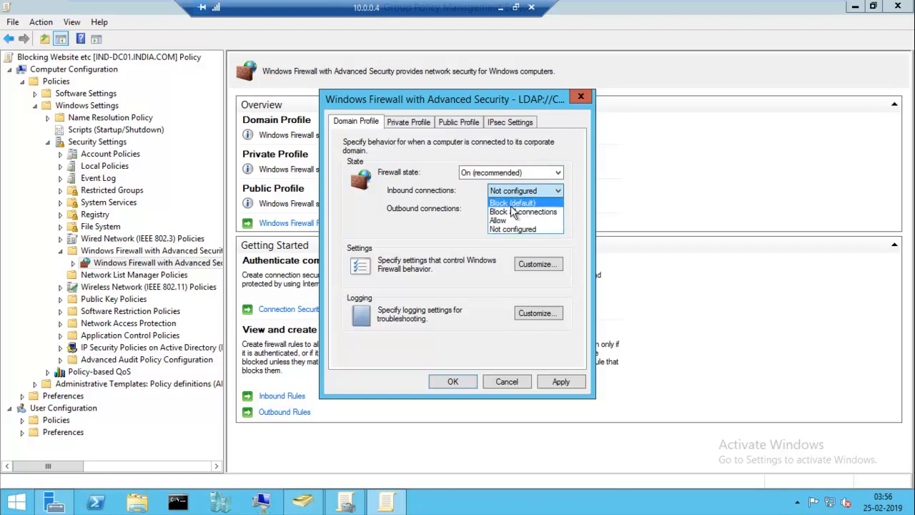
left_click(466, 228)
left_click(513, 212)
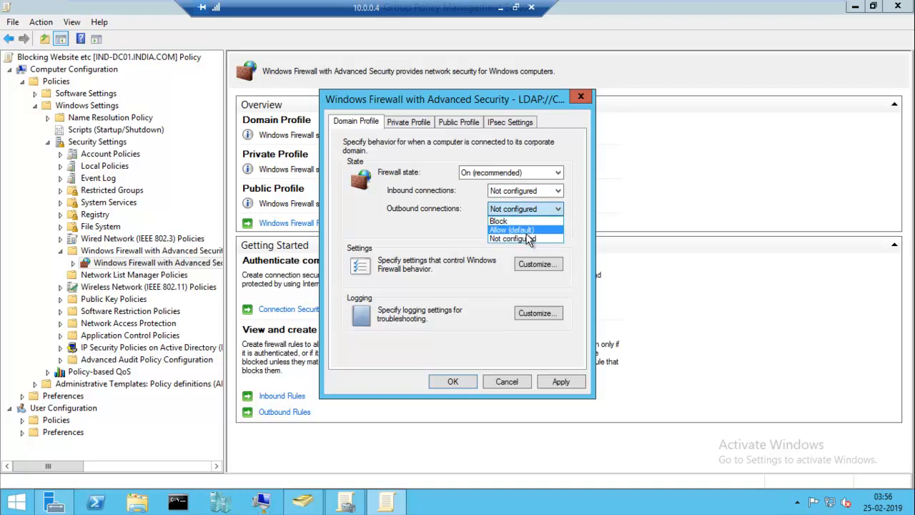
left_click(448, 231)
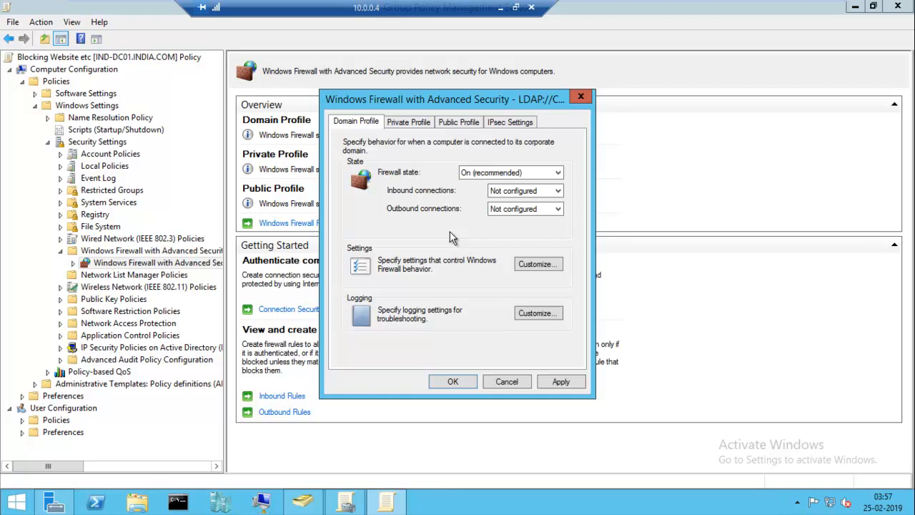
Set the domain profile's outbound connections to Block and inbound connections to Block (default), and save the firewall properties
left_click(506, 210)
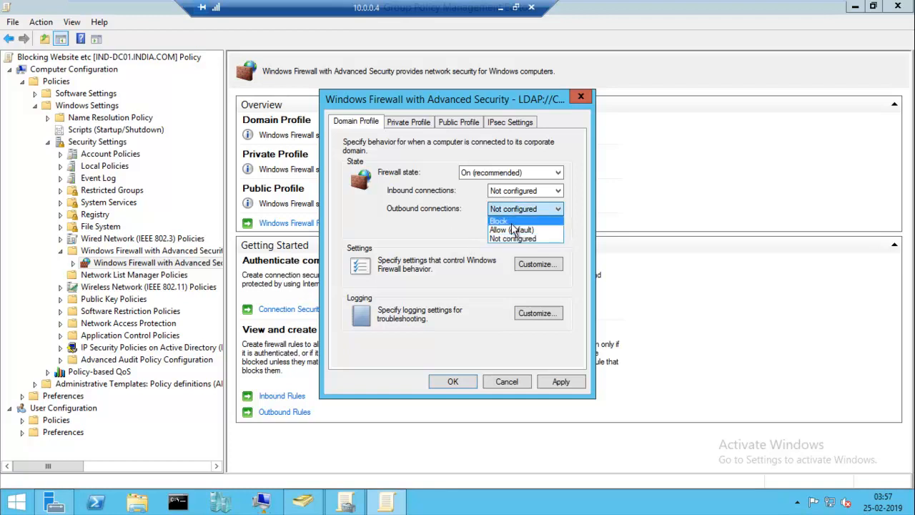
left_click(512, 223)
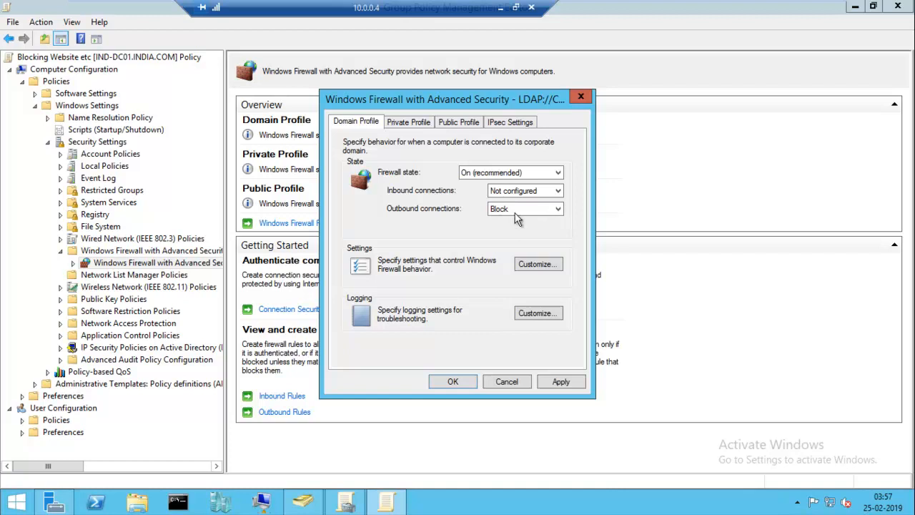
left_click(517, 191)
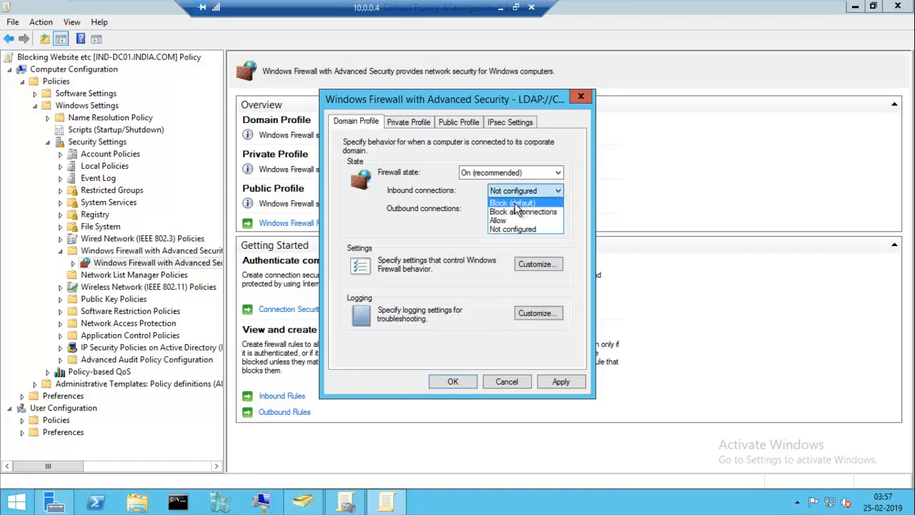
left_click(518, 204)
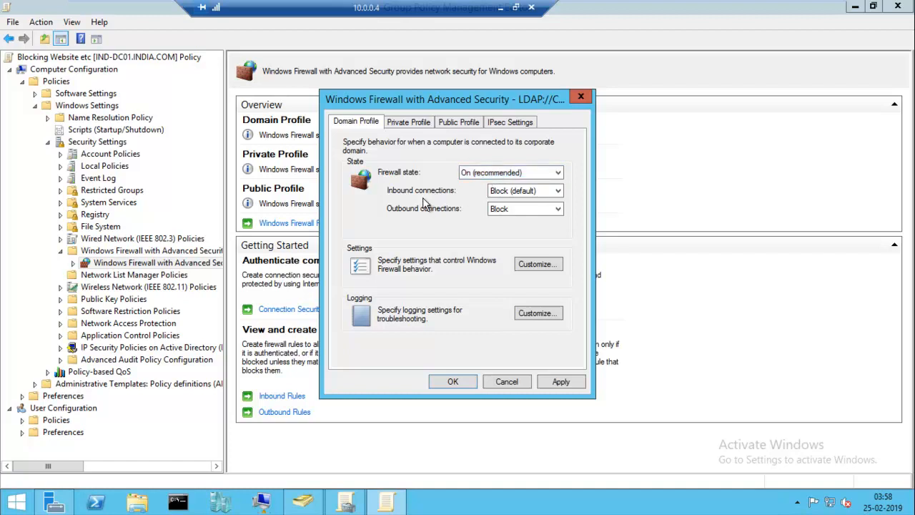
left_click(504, 211)
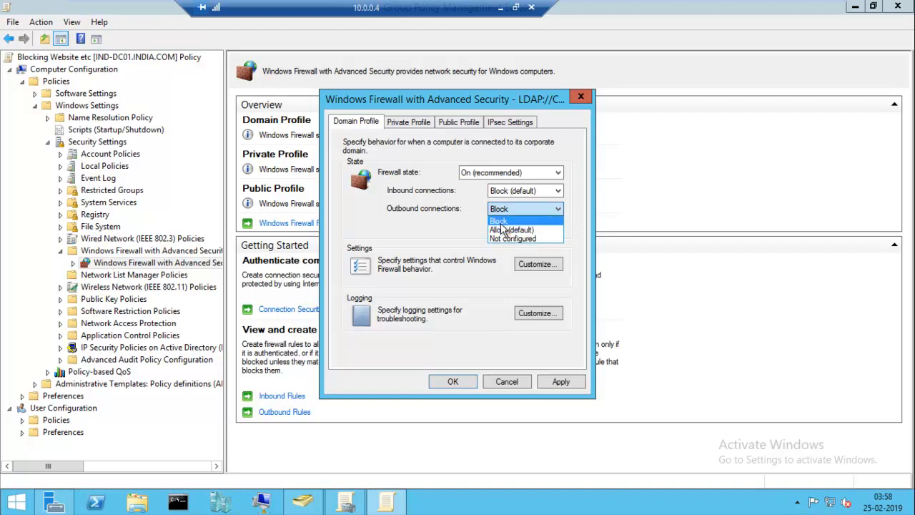
left_click(500, 223)
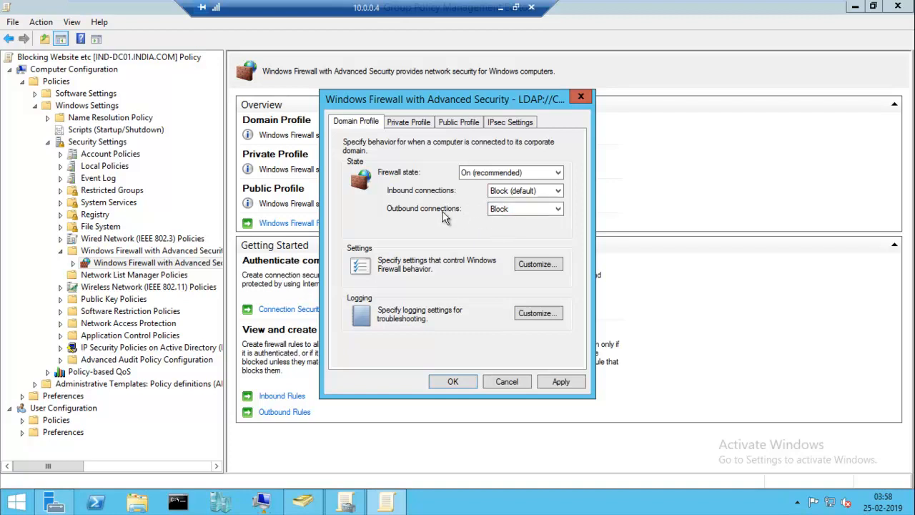
left_click(559, 382)
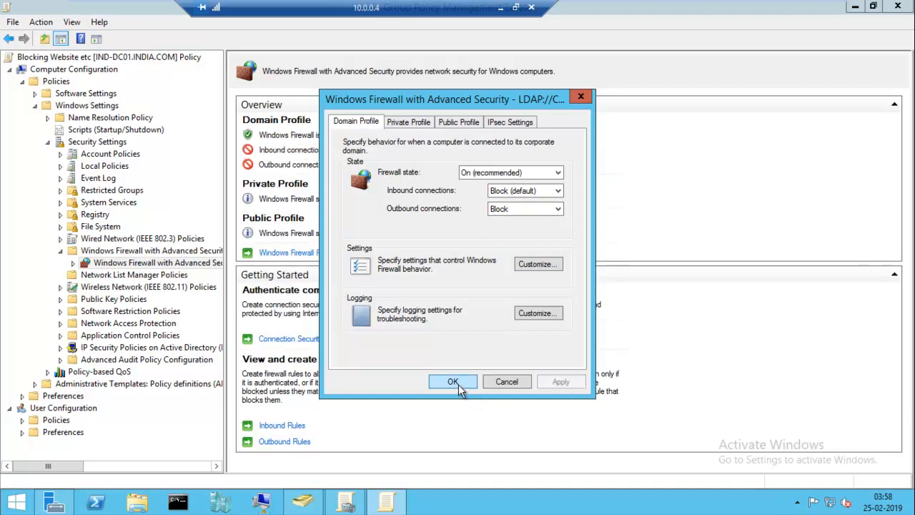
left_click(453, 383)
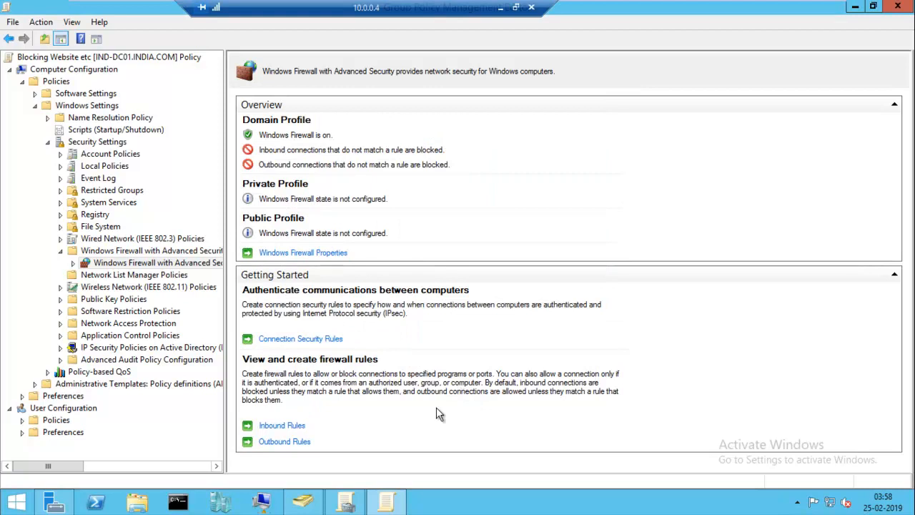
Switch to the Windows 7 machine, restart Firefox to update it, and decline making it the default browser
mouse_move(660, 5)
mouse_move(710, 6)
left_click(681, 11)
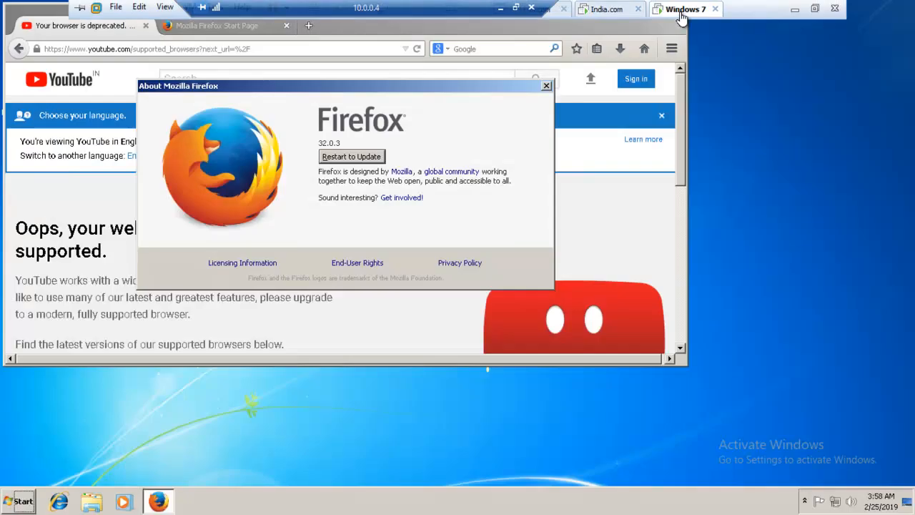
left_click(376, 159)
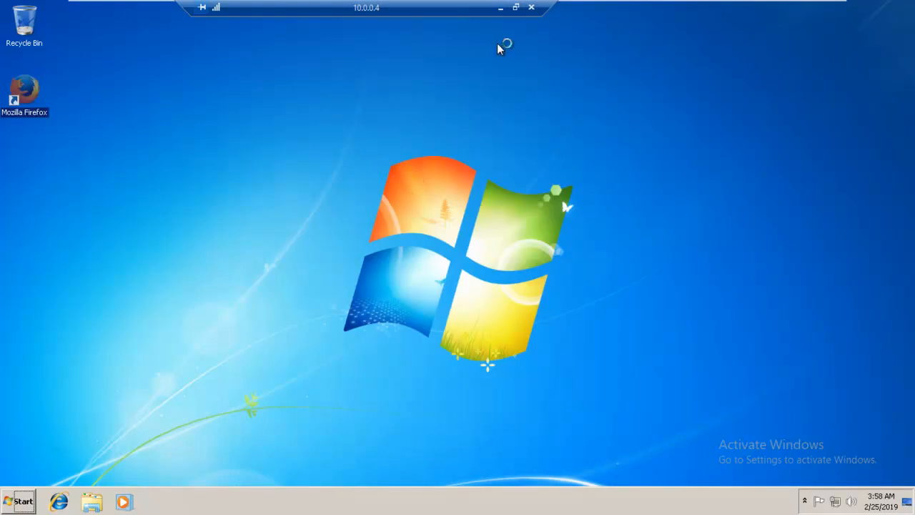
mouse_move(641, 7)
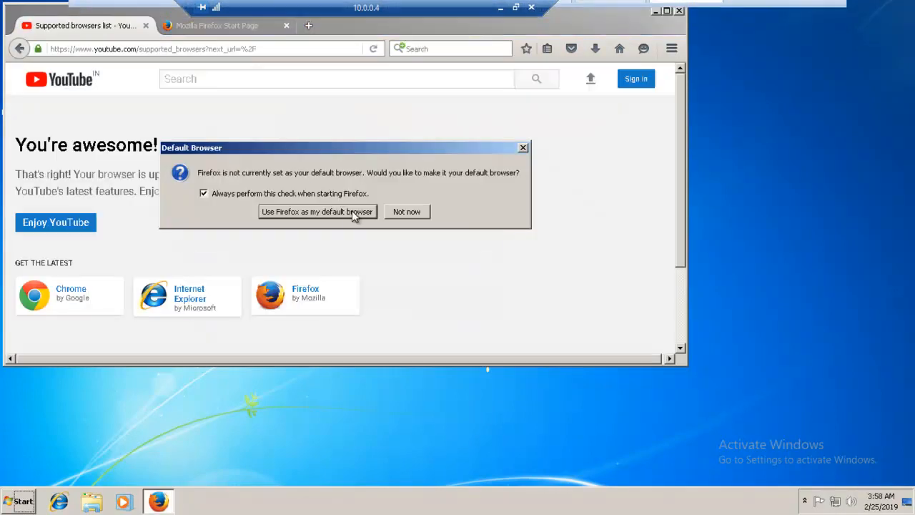
left_click(407, 212)
Load google.com in Firefox on the Windows 7 machine to test web access
left_click(235, 48)
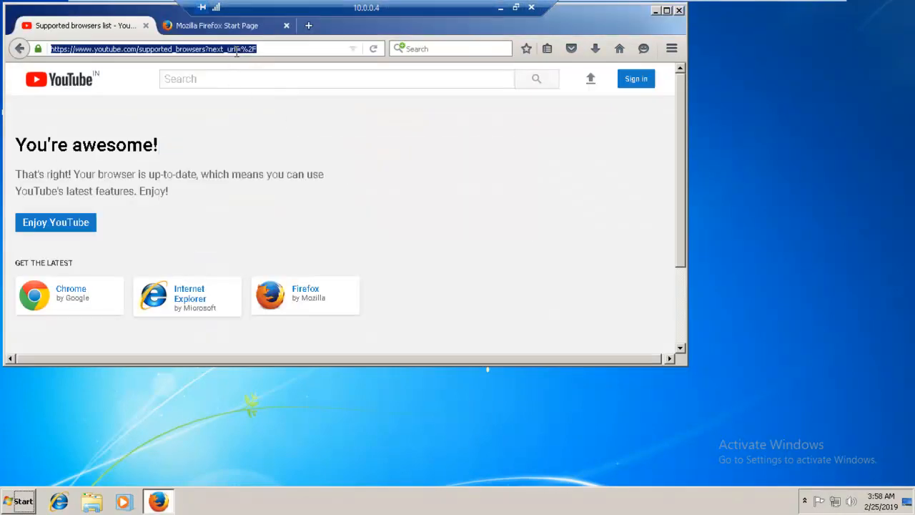
type("google.com/")
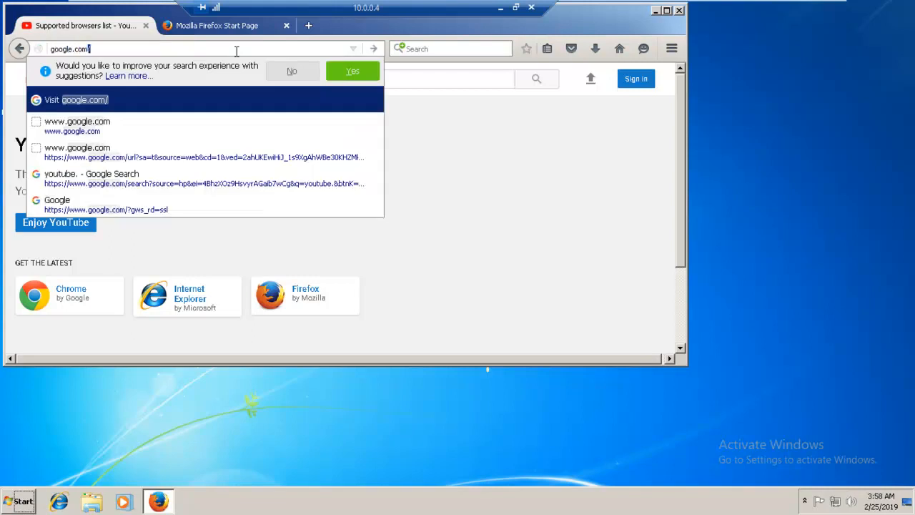
key("Return")
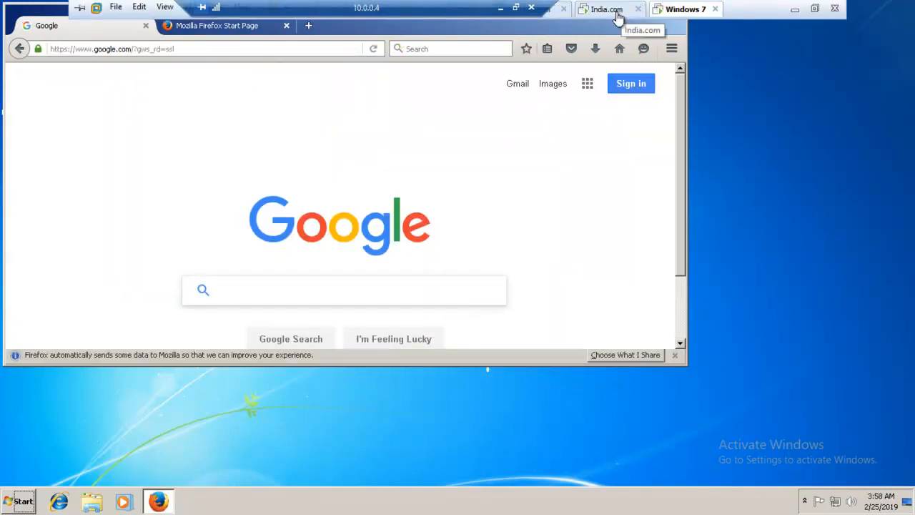
Switch to the India.com server and run gpupdate in Command Prompt
left_click(612, 8)
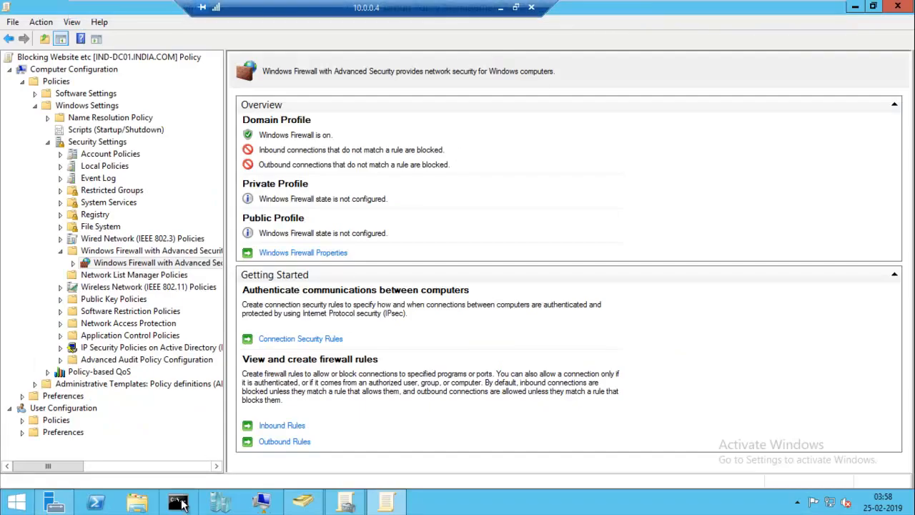
left_click(178, 501)
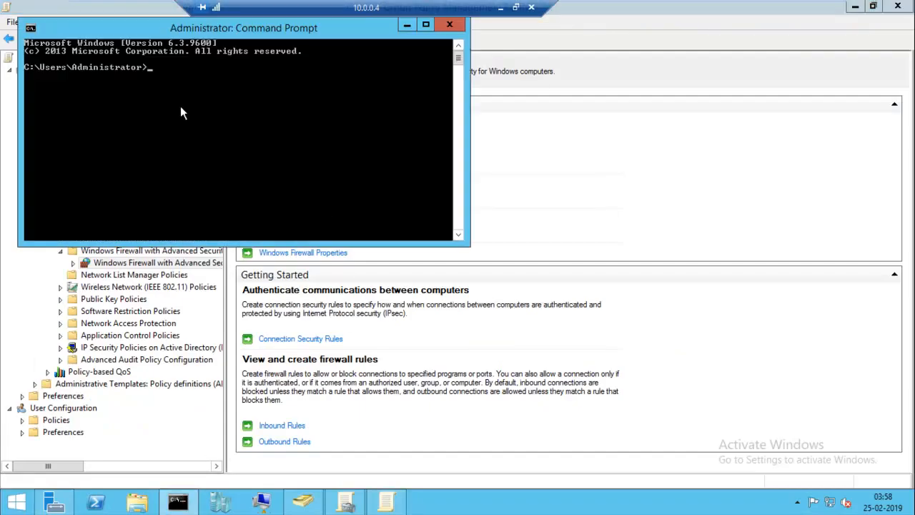
type("gpupdate")
key("Return")
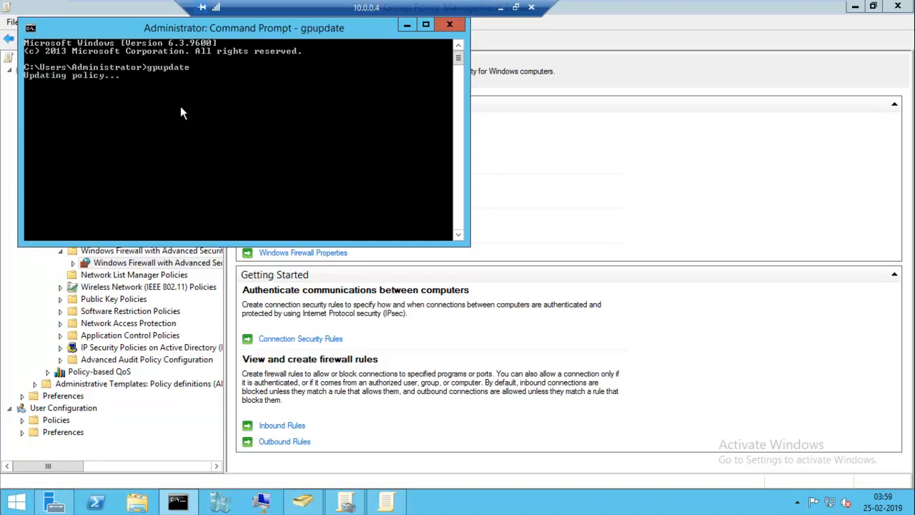
Switch to the Windows 7 machine and restart it
mouse_move(600, 4)
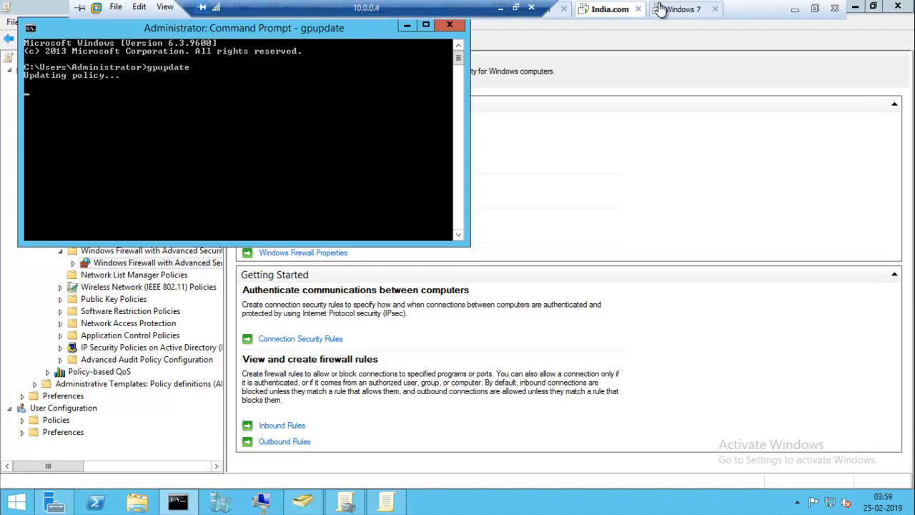
left_click(684, 10)
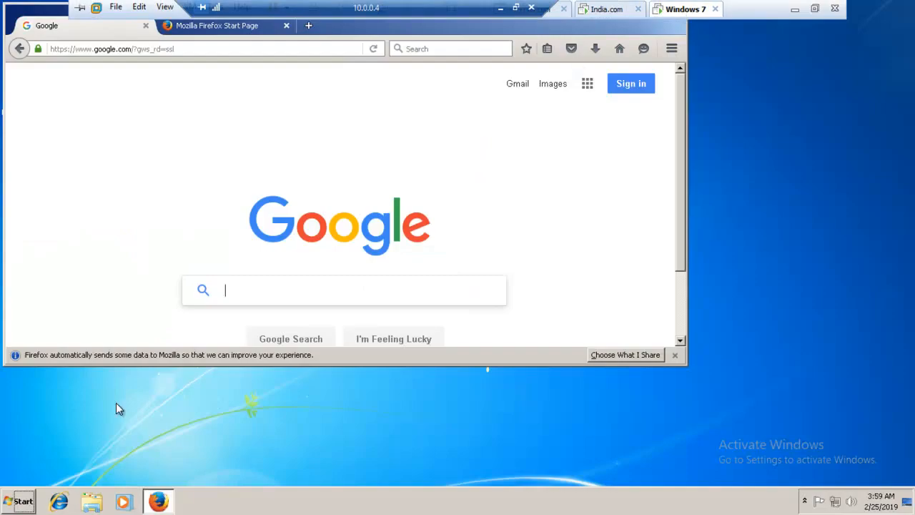
left_click(19, 503)
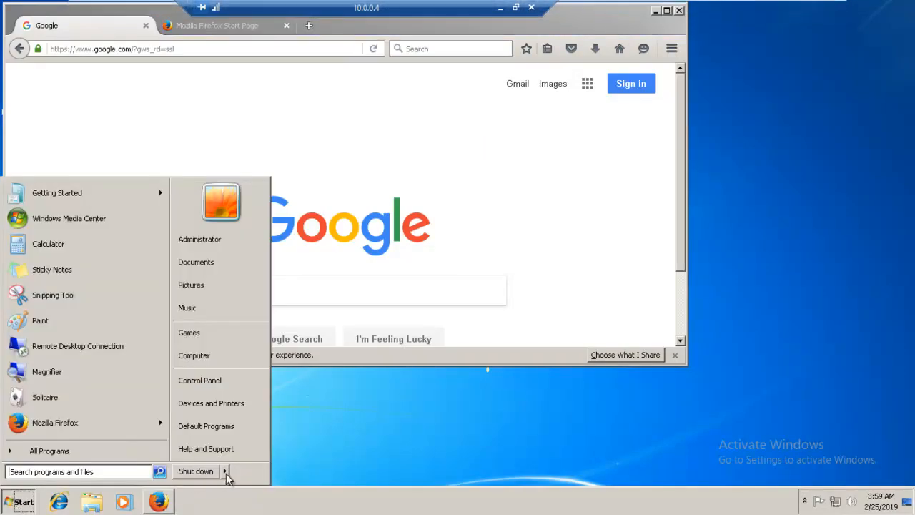
mouse_move(227, 478)
left_click(258, 454)
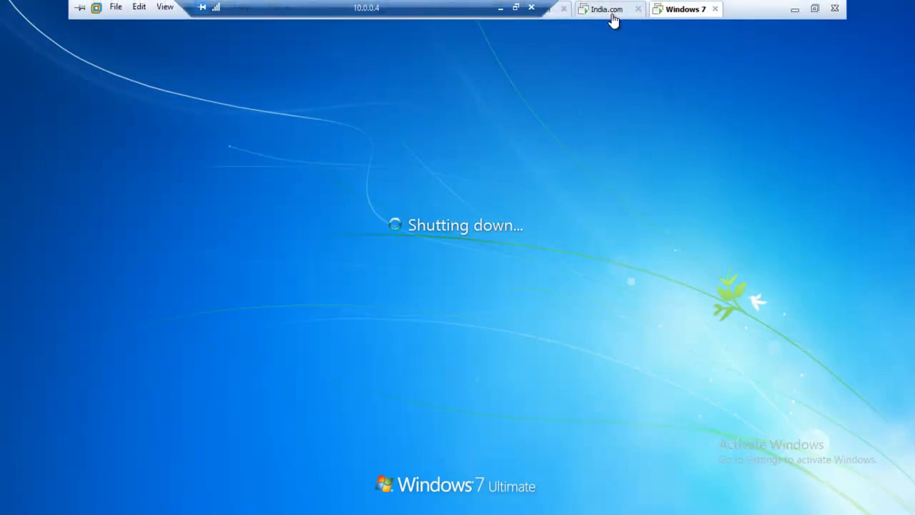
Run gpupdate/force in Command Prompt on the India.com server and check on the Windows 7 machine's startup
left_click(609, 13)
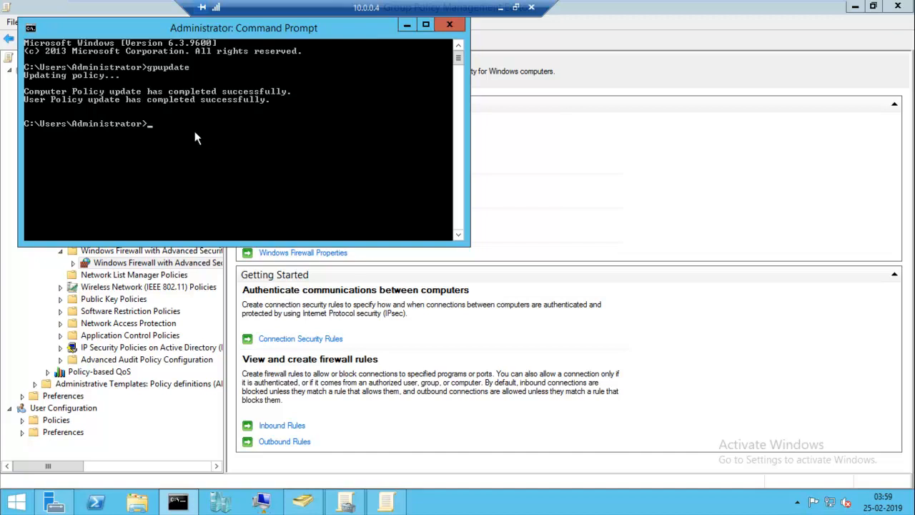
type("gpupdate/force")
key("Return")
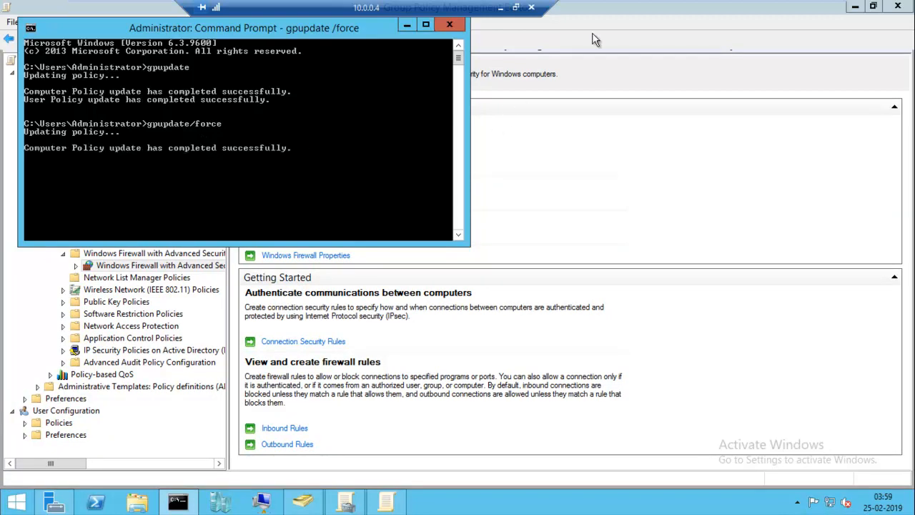
mouse_move(652, 3)
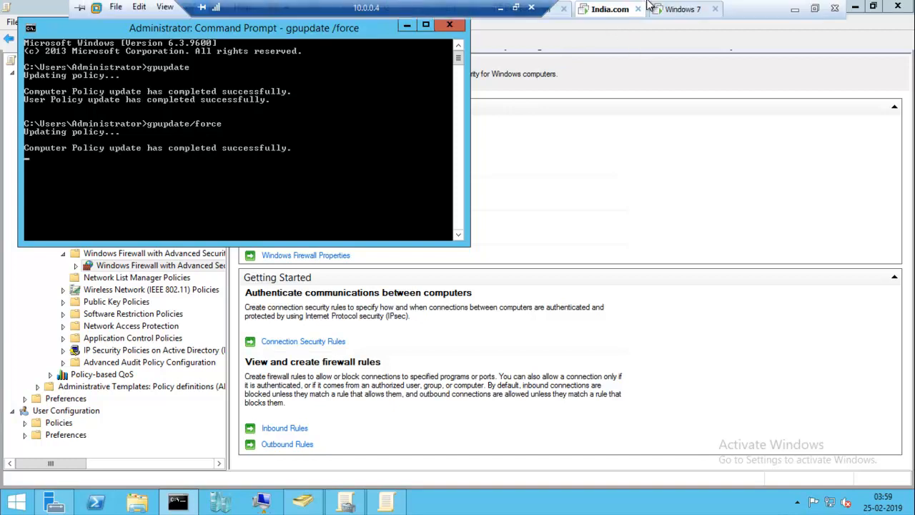
left_click(673, 14)
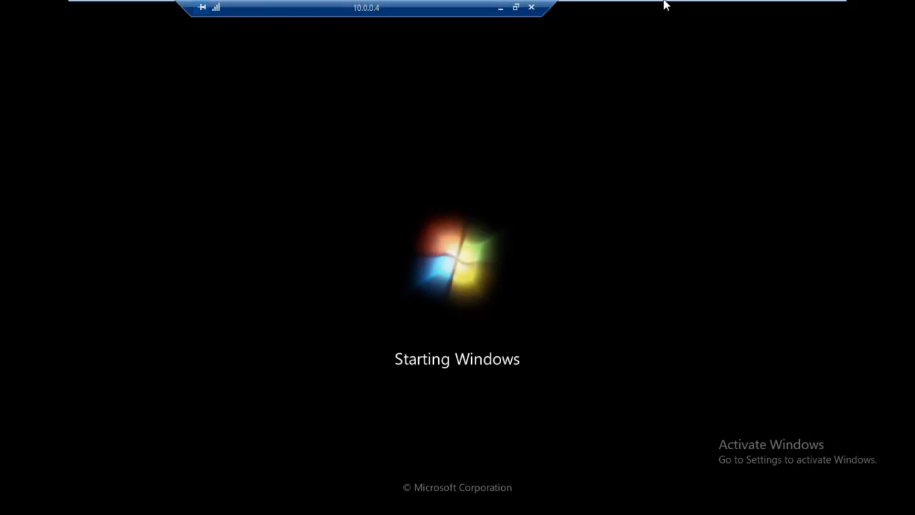
mouse_move(662, 4)
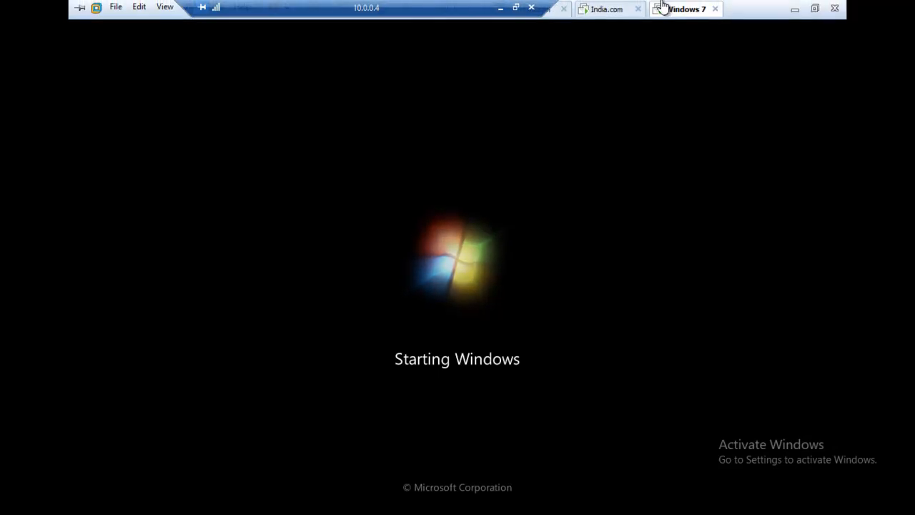
left_click(610, 14)
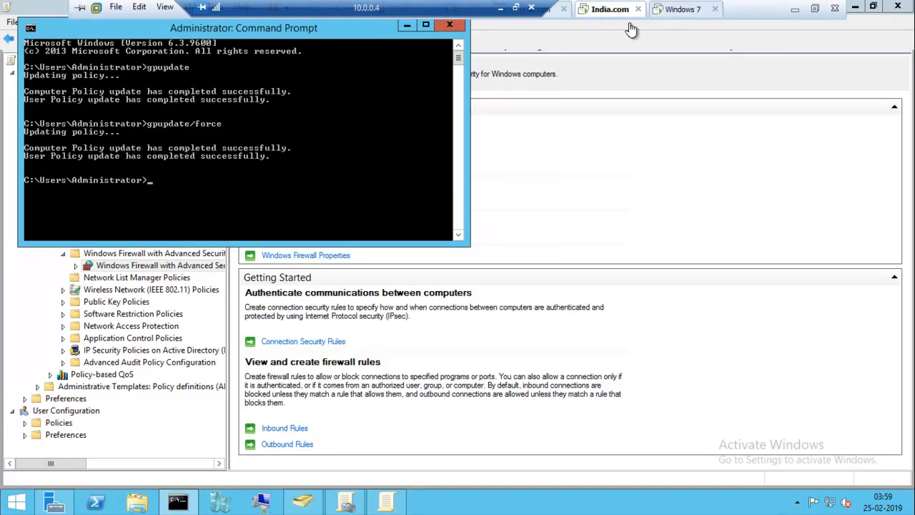
Switch to the Windows 7 machine, bring up its logon screen and choose to log on as another user
left_click(680, 12)
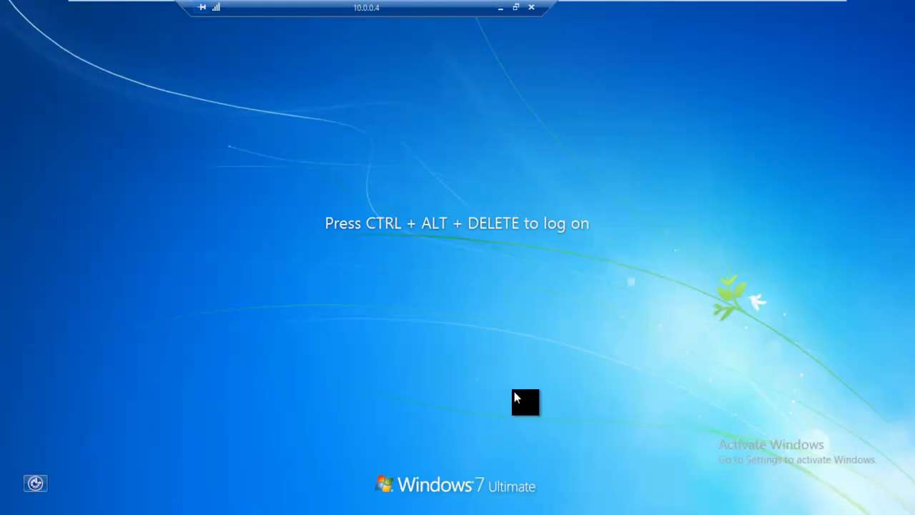
left_click_drag(350, 7, 575, 4)
mouse_move(368, 4)
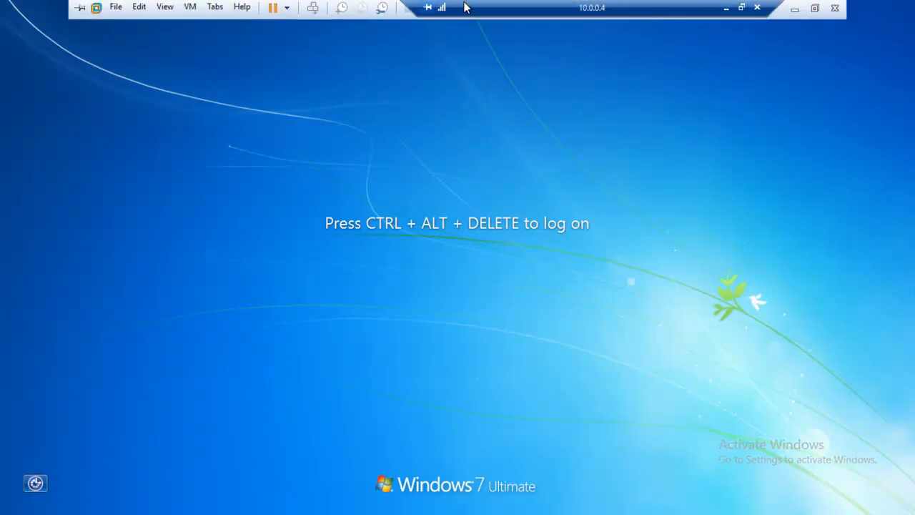
left_click(315, 10)
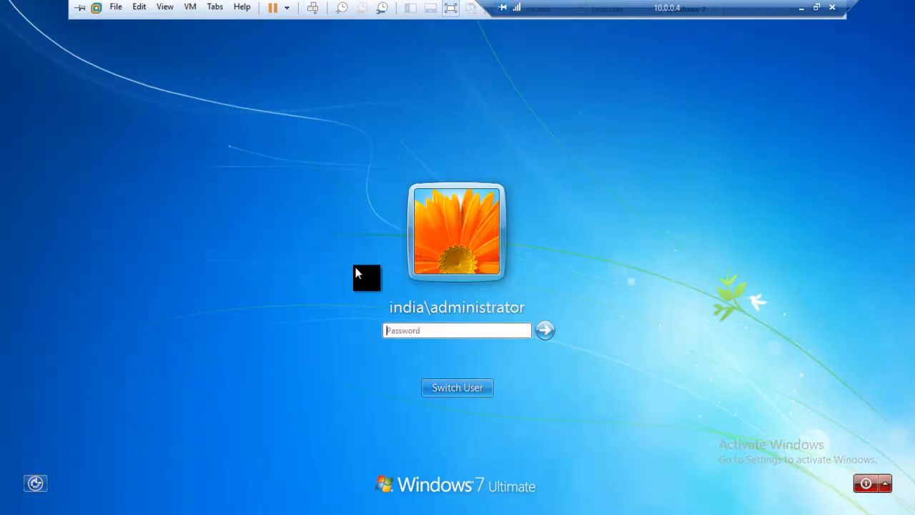
left_click(456, 390)
left_click(502, 304)
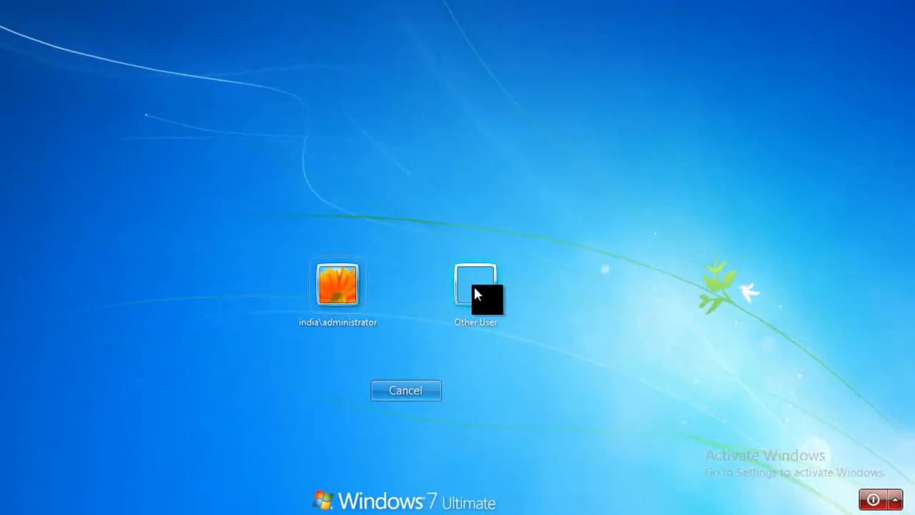
Log on to the INDIA domain by entering the domain user's name and the account password
left_click(376, 278)
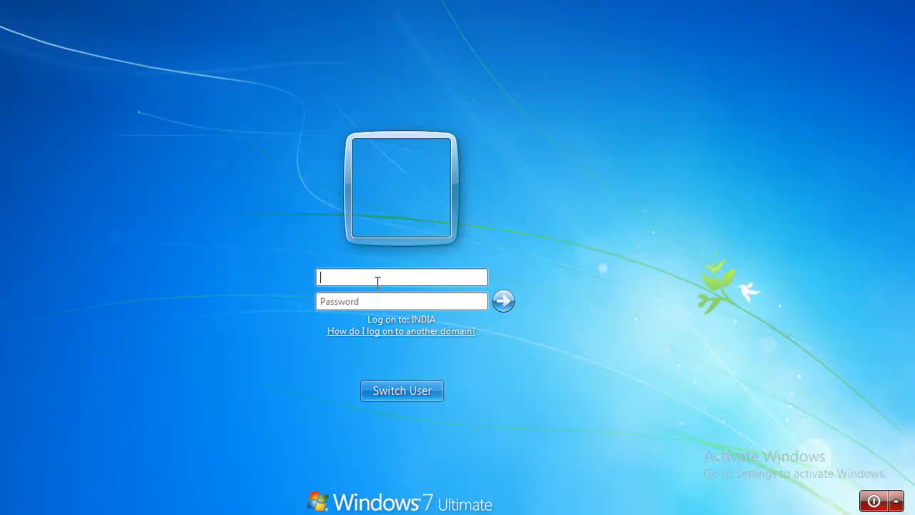
type("india\\jack")
key("Tab")
type("passwor")
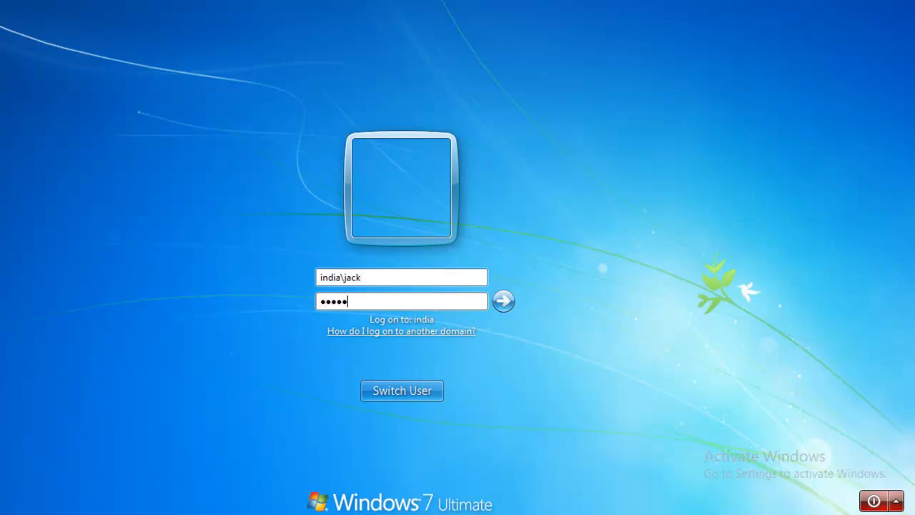
type("d")
key("Return")
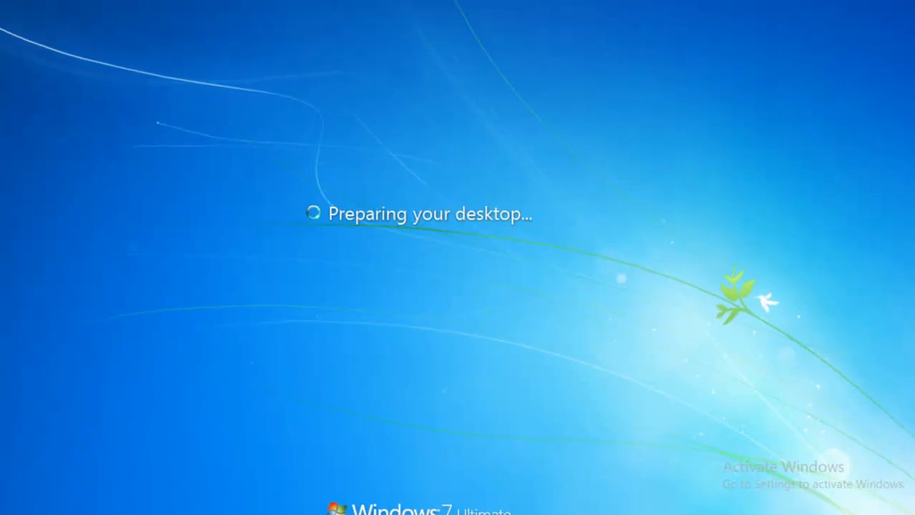
Dismiss the VMware Tools log-off request without logging off and refresh the Windows 7 desktop
mouse_move(792, 4)
left_click_drag(659, 5, 426, 5)
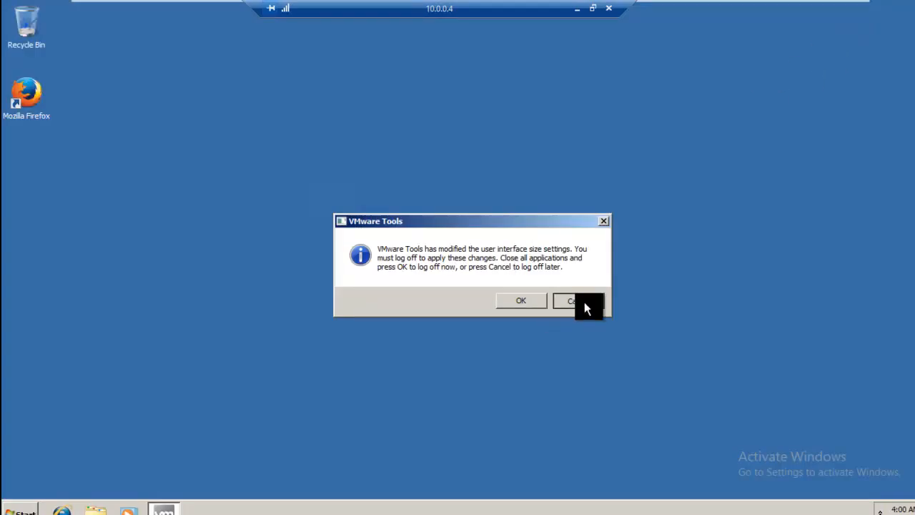
left_click(584, 302)
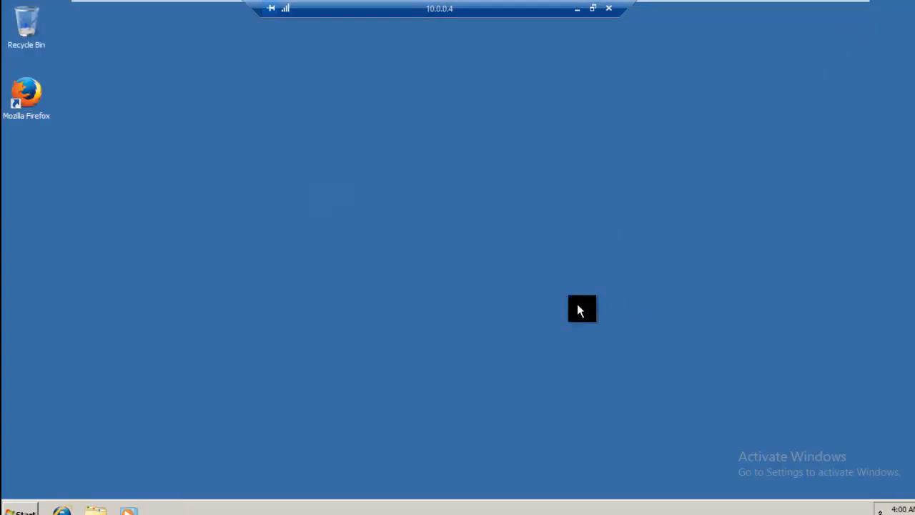
right_click(351, 208)
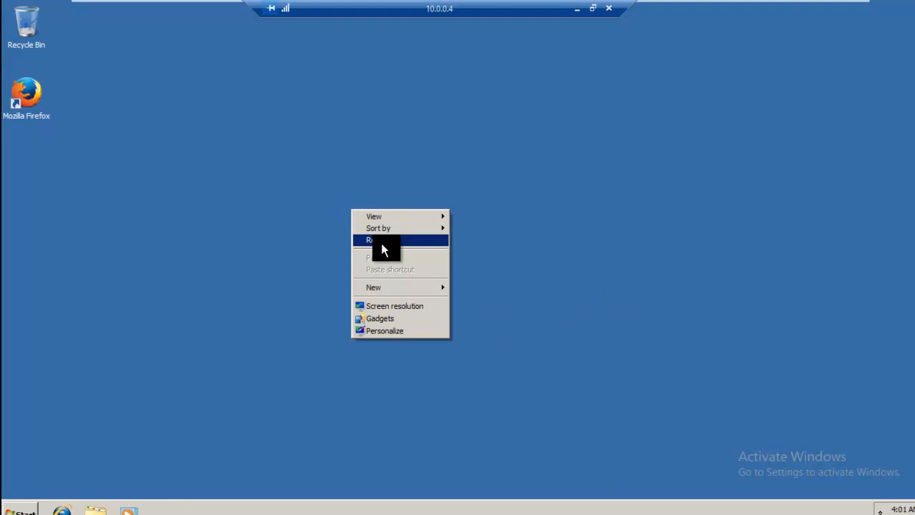
left_click(381, 243)
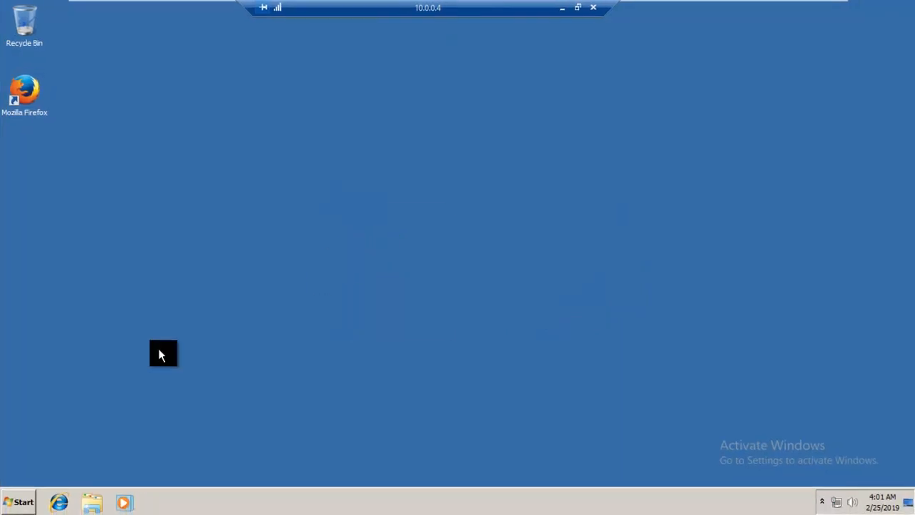
Open Command Prompt on the Windows 7 machine and ping google.com
key("super+r")
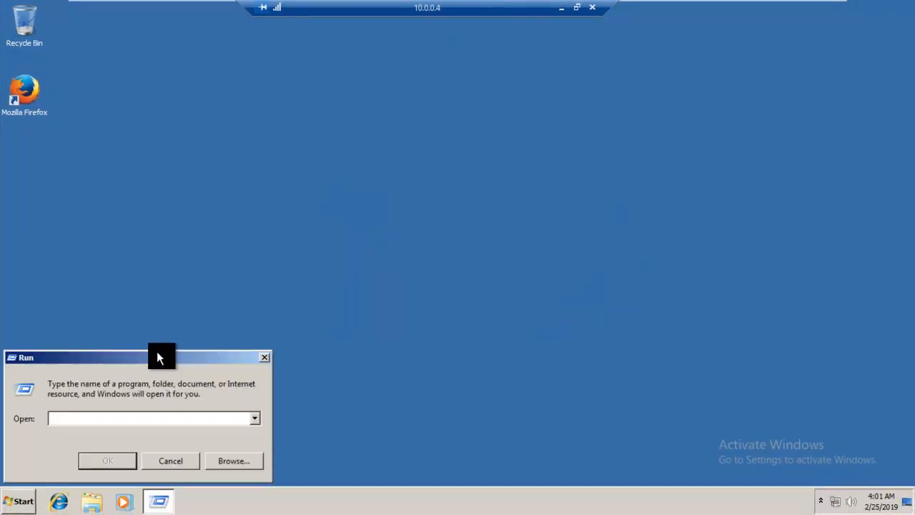
type("cmd")
key("Return")
type("ping google.com")
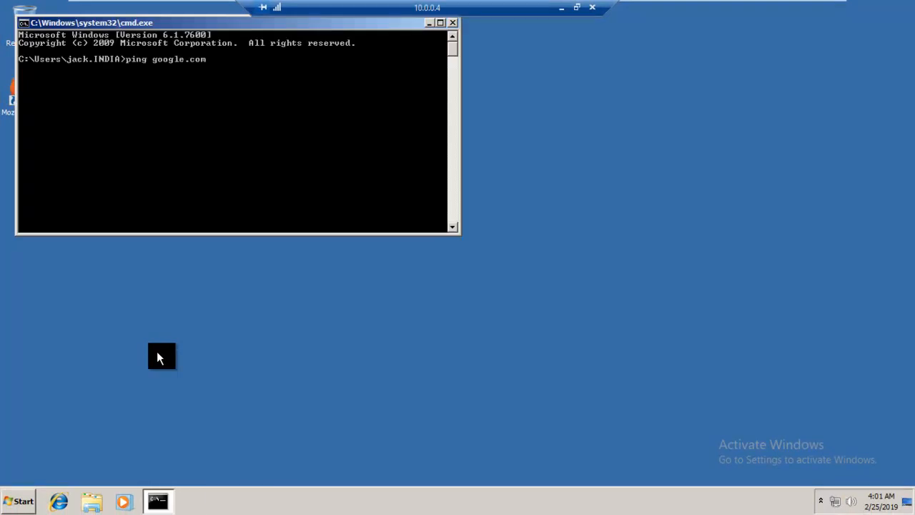
key("Return")
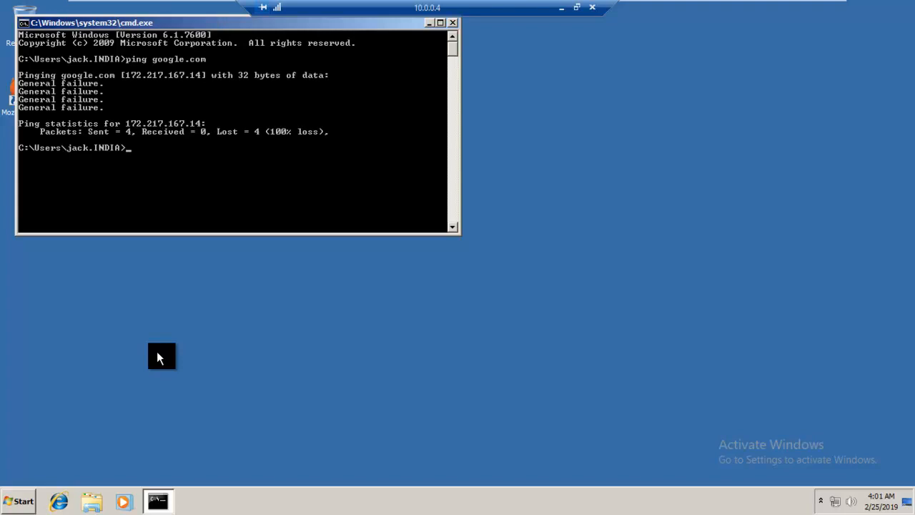
Ping youtube.com and facebook.com to test connectivity, and close Command Prompt
type("ping youtube.com")
key("Return")
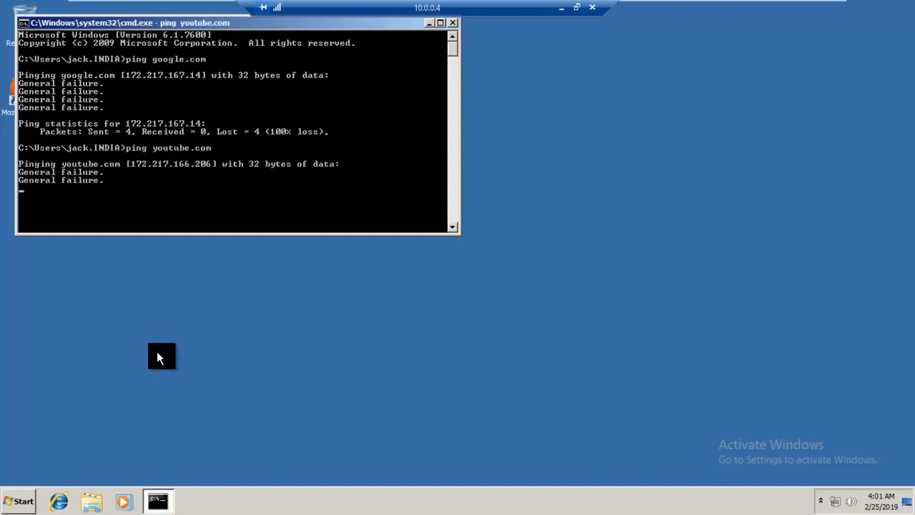
key("ctrl+c")
type("ping")
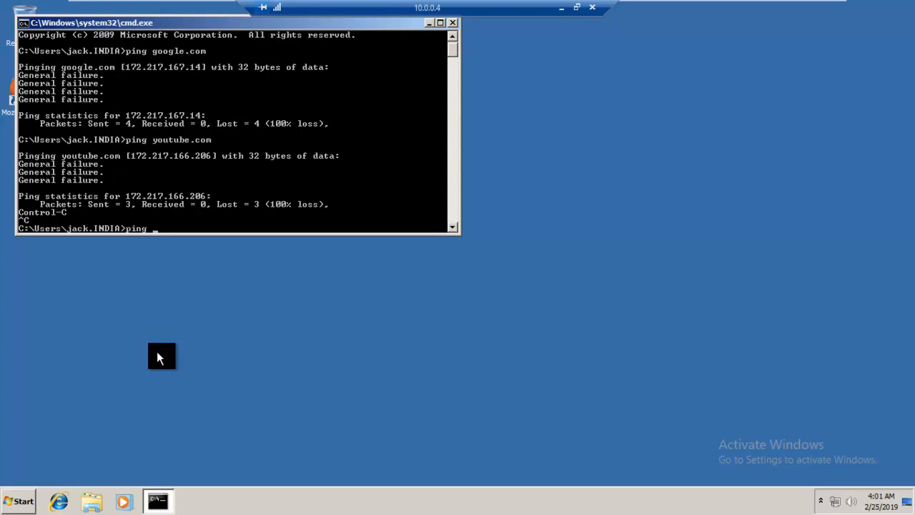
type(" facebook.com")
key("Return")
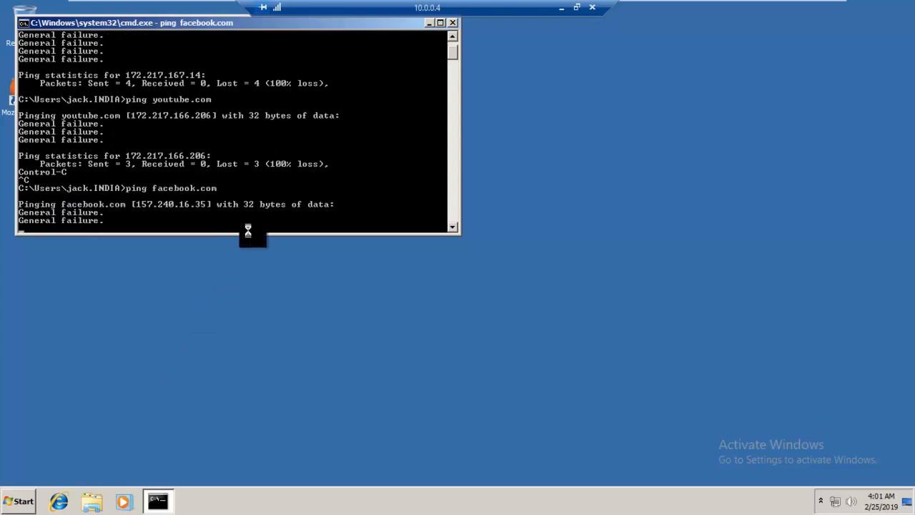
right_click(172, 22)
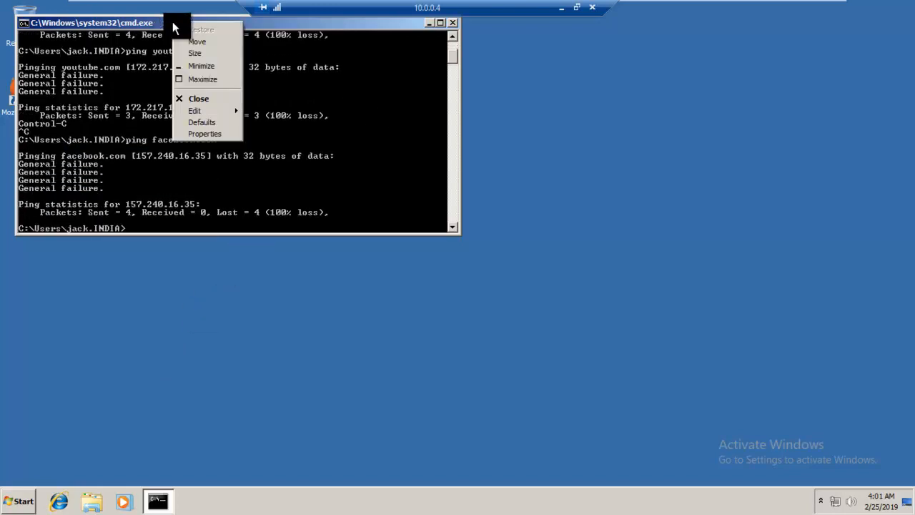
left_click(197, 100)
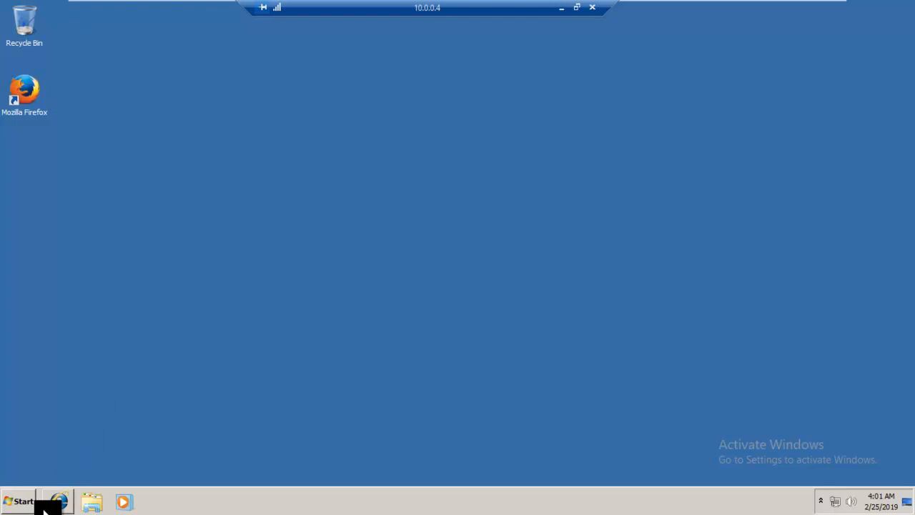
Launch Mozilla Firefox and complete the Import Wizard with Don't import anything selected
double_click(26, 90)
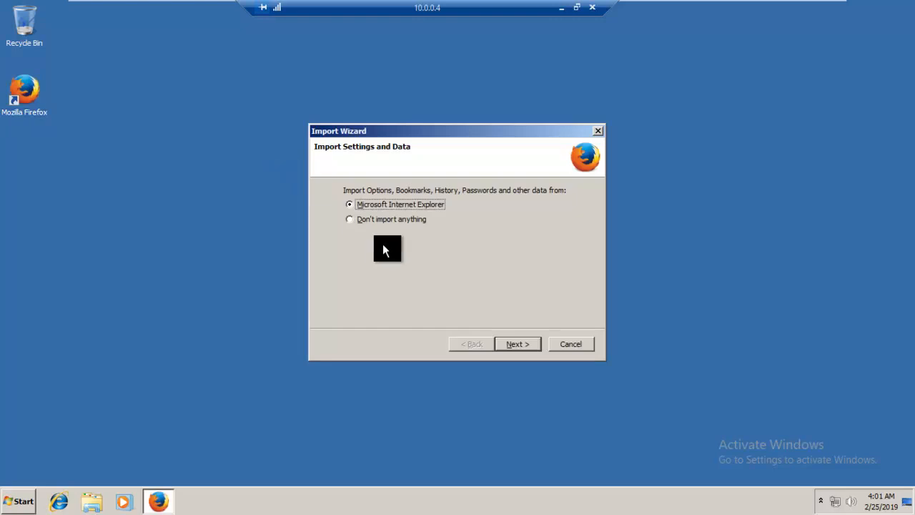
left_click(368, 222)
left_click(515, 345)
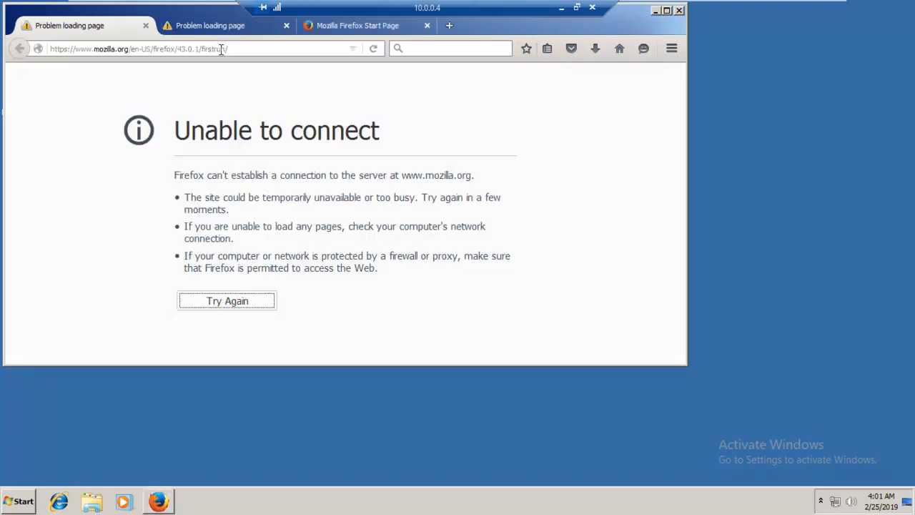
Check the Firefox first-run tabs and close the page for mozilla.org's firstrun address
left_click(404, 211)
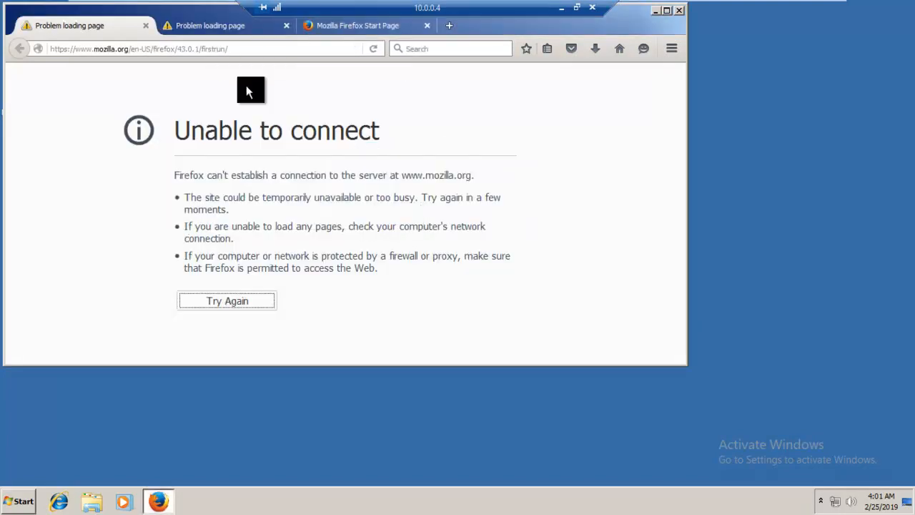
left_click(220, 26)
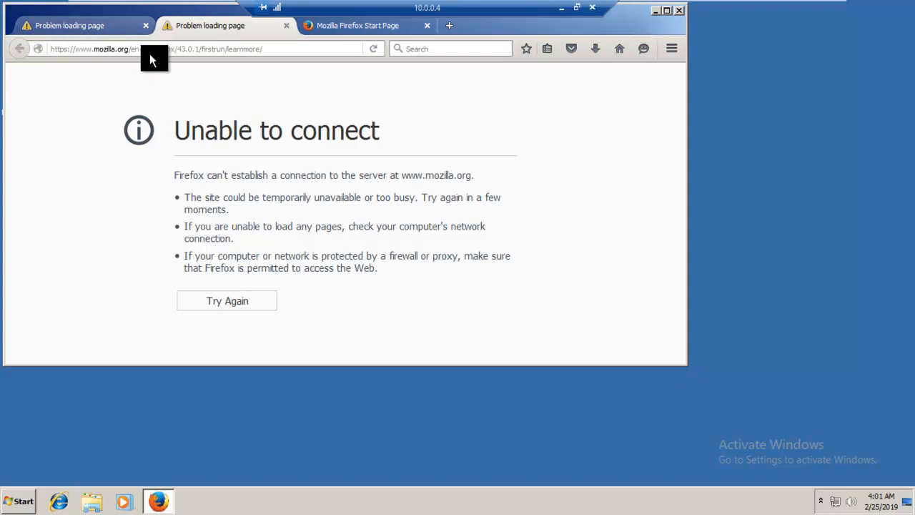
left_click_drag(211, 41, 202, 45)
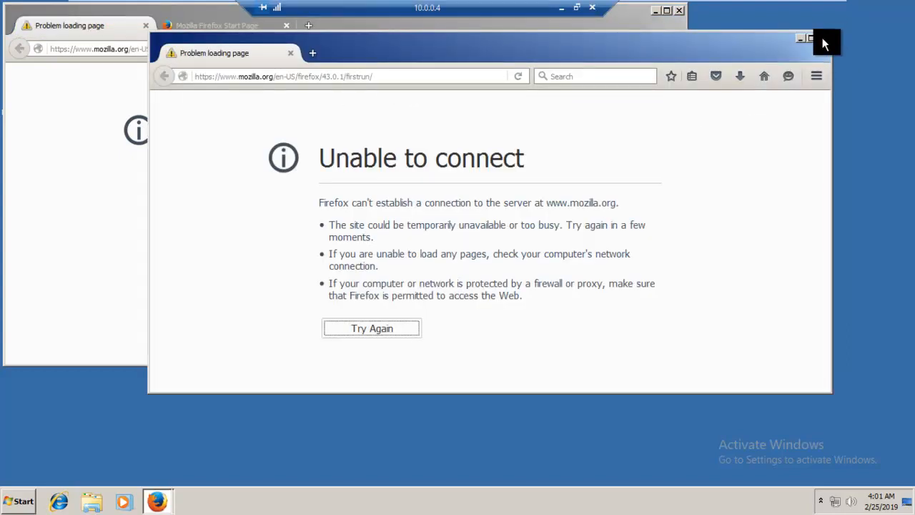
left_click(824, 37)
Try to load google.com in the remaining problem-loading tab of Firefox
left_click(219, 48)
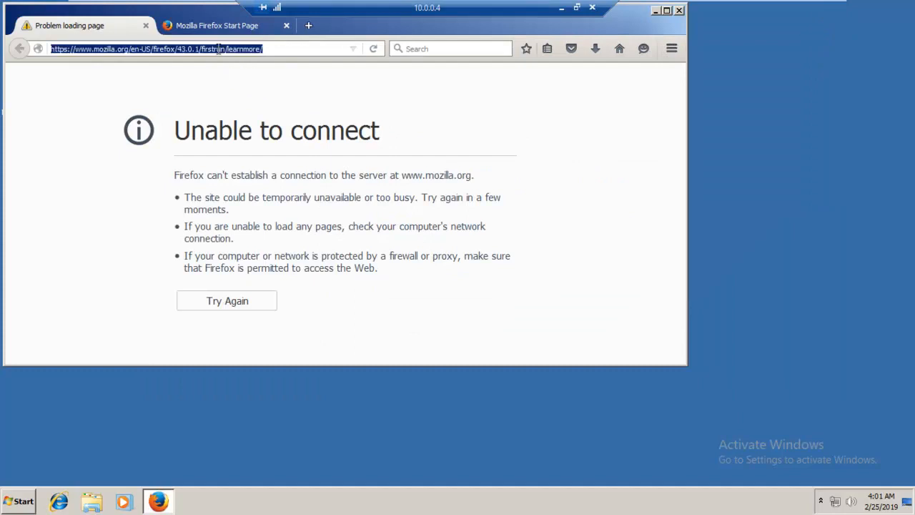
type("google.")
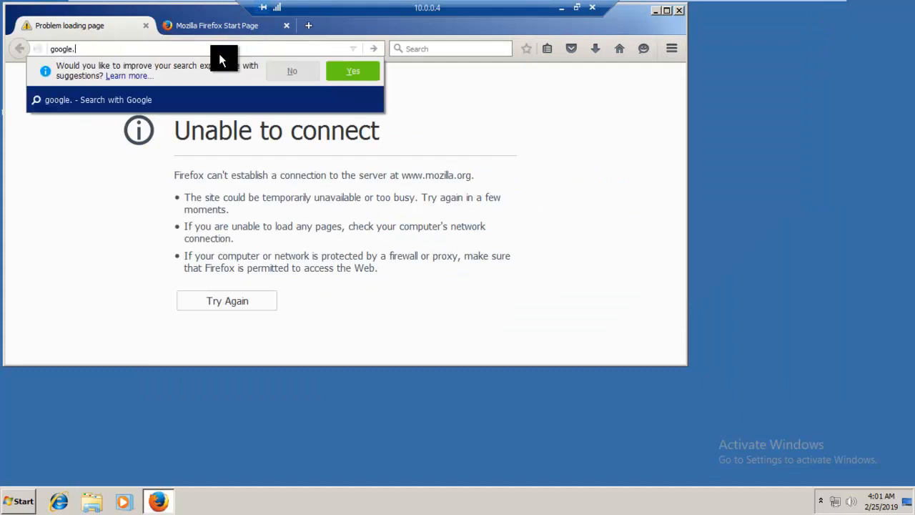
type("clom")
key("Return")
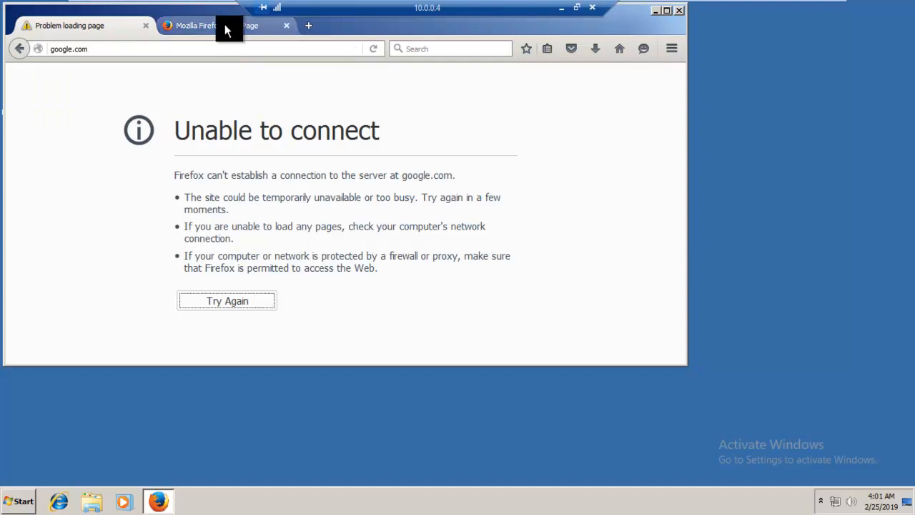
Try to load facebook.com from the Mozilla Firefox Start Page tab, and close Firefox with all its tabs
left_click(225, 24)
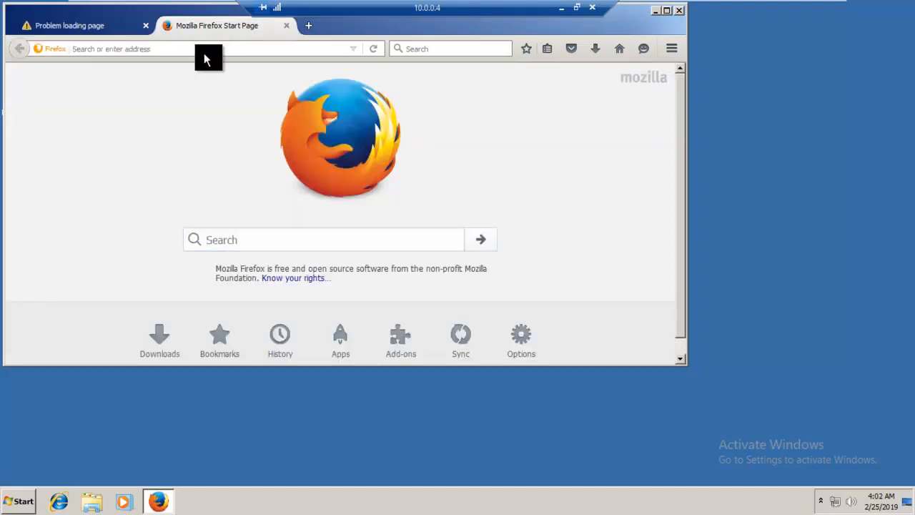
left_click(205, 53)
type("facebook.co")
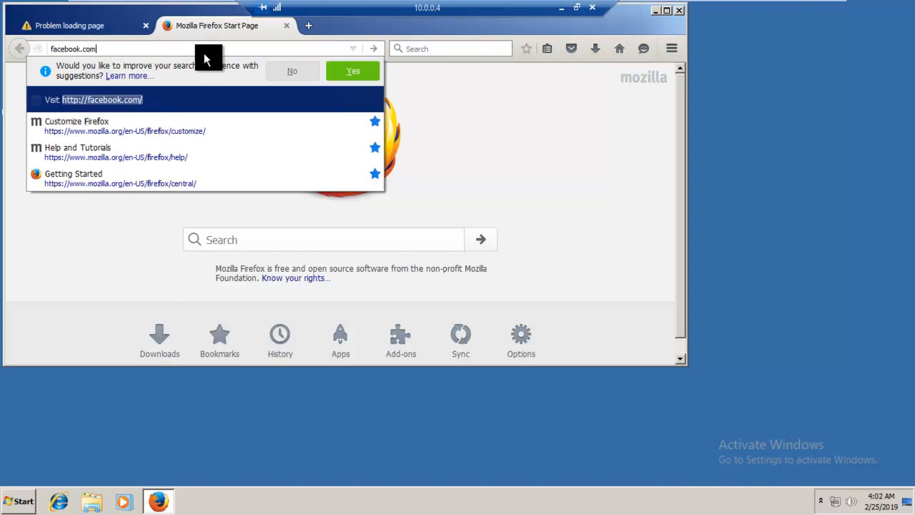
type("m")
key("Return")
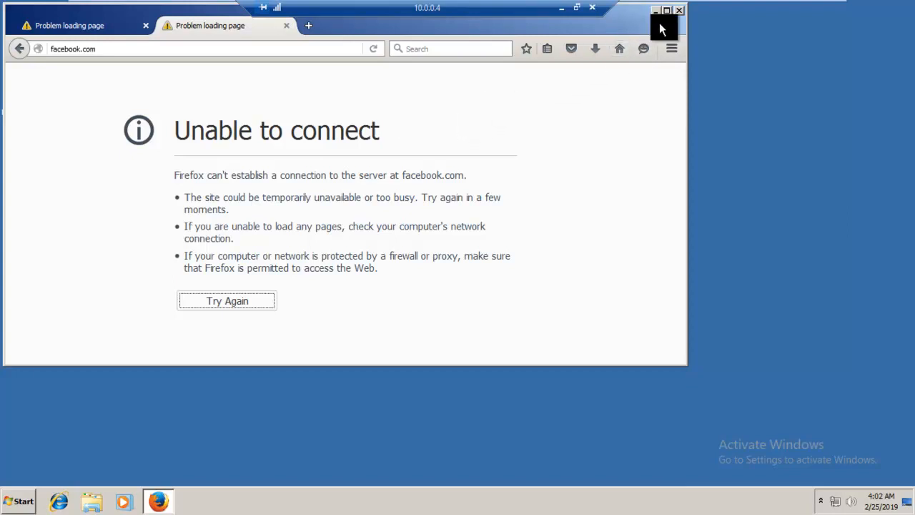
left_click(679, 12)
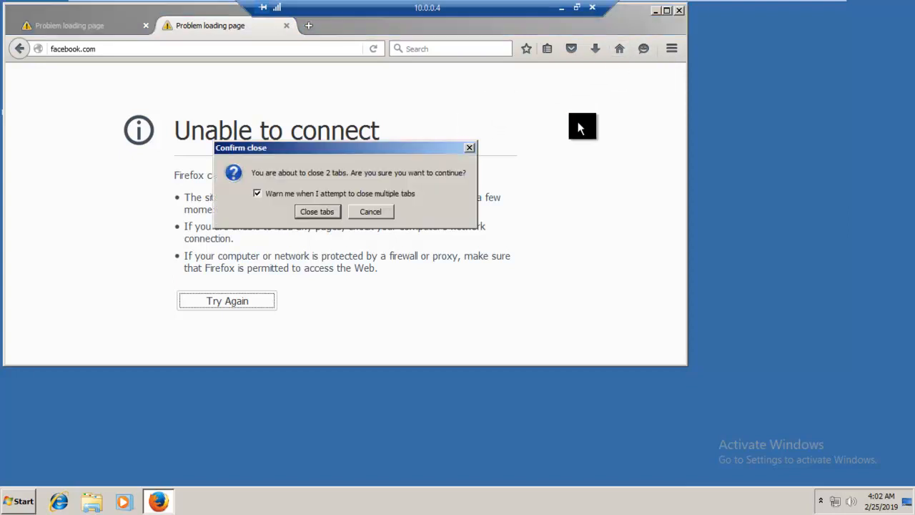
left_click(325, 212)
Switch to the India.com server and minimize every open window except Command Prompt
mouse_move(685, 3)
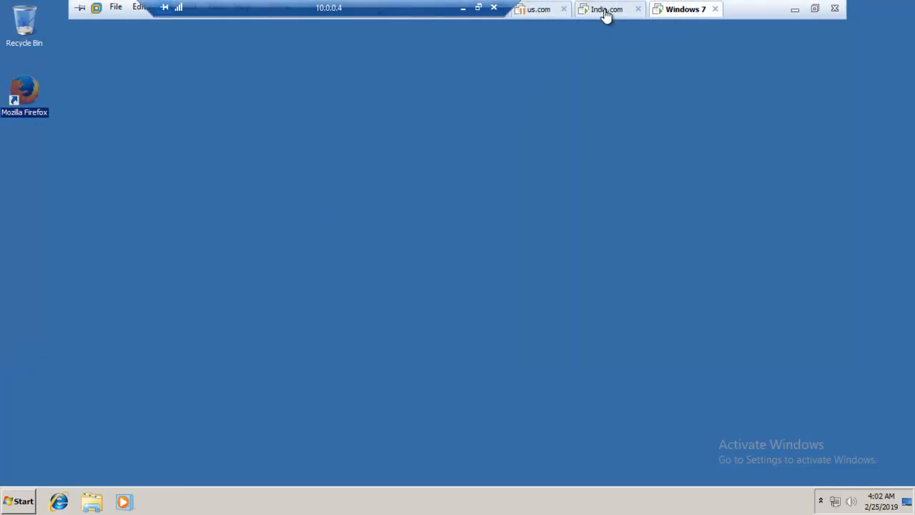
left_click(606, 10)
left_click_drag(189, 28, 407, 106)
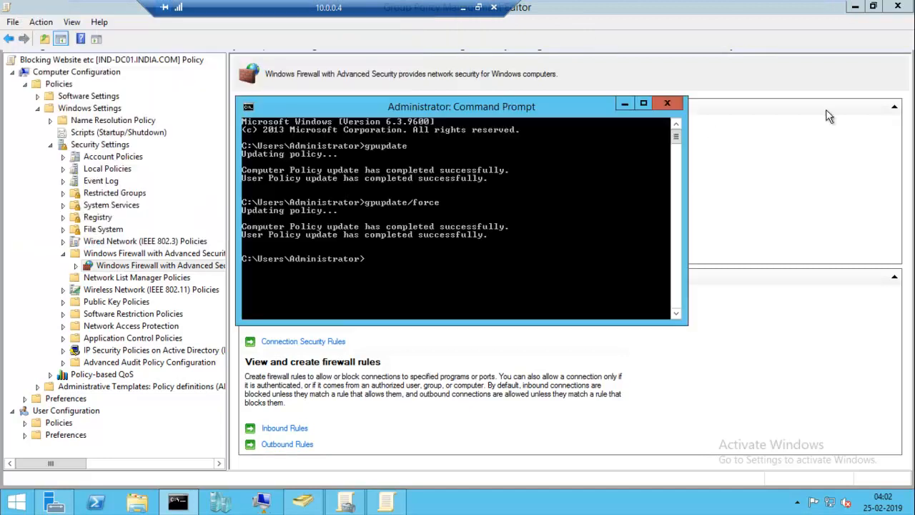
left_click(850, 9)
left_click(852, 14)
left_click(851, 10)
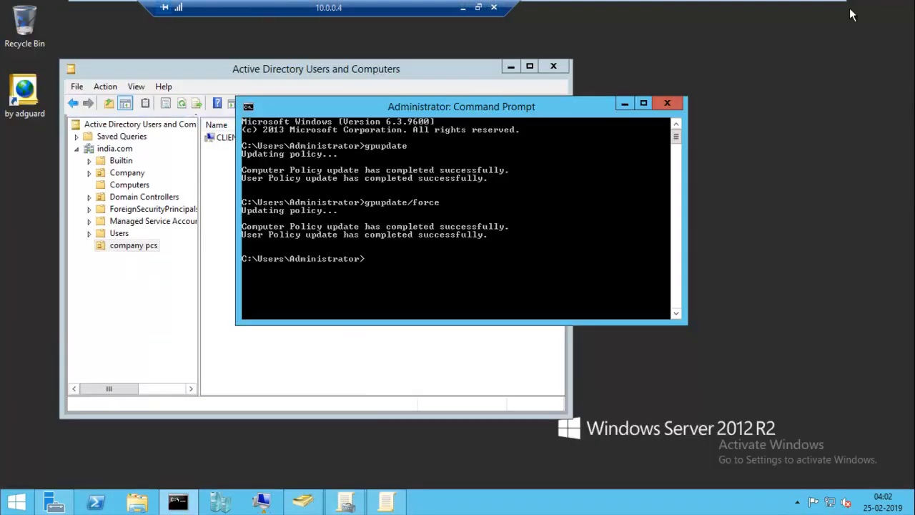
left_click(509, 68)
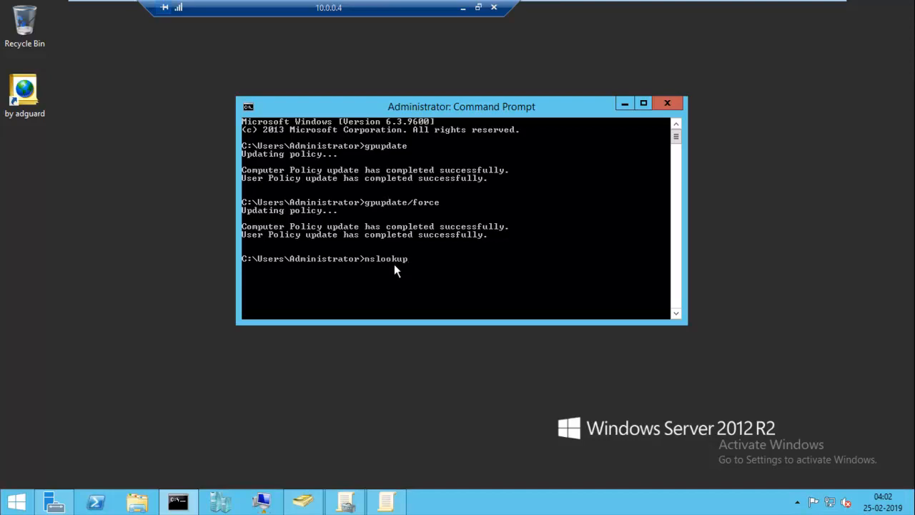
Look up the IP address of mypetszone.in with nslookup
type("ypetszone.in")
key("Return")
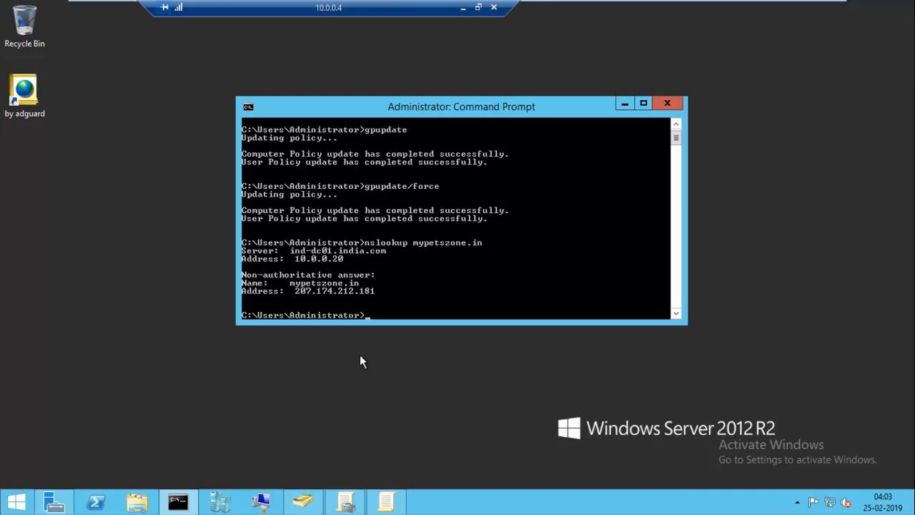
Start a new Custom outbound rule under Windows Firewall with Advanced Security in the Blocking Website etc policy
left_click(388, 504)
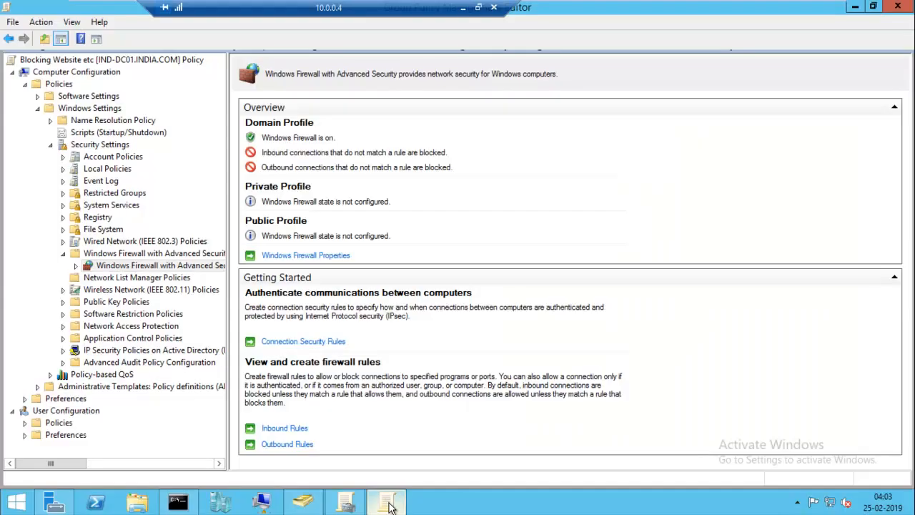
left_click(75, 266)
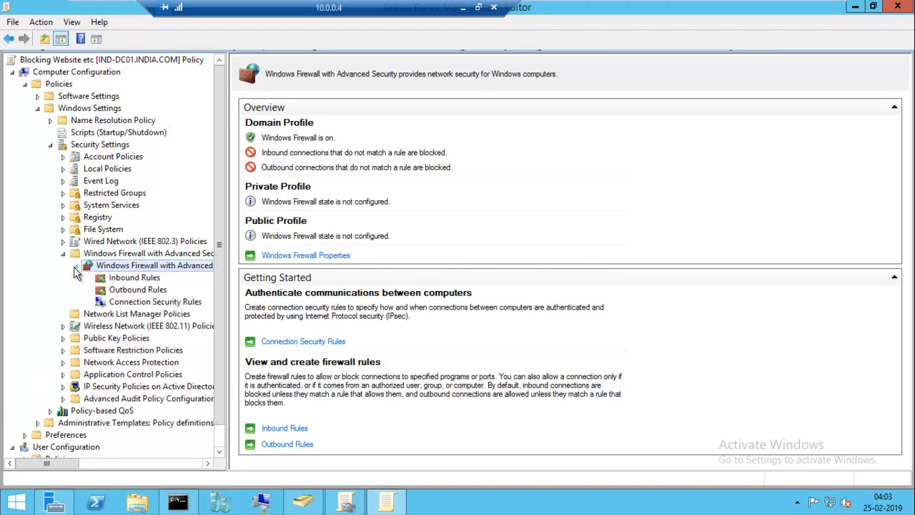
left_click(127, 293)
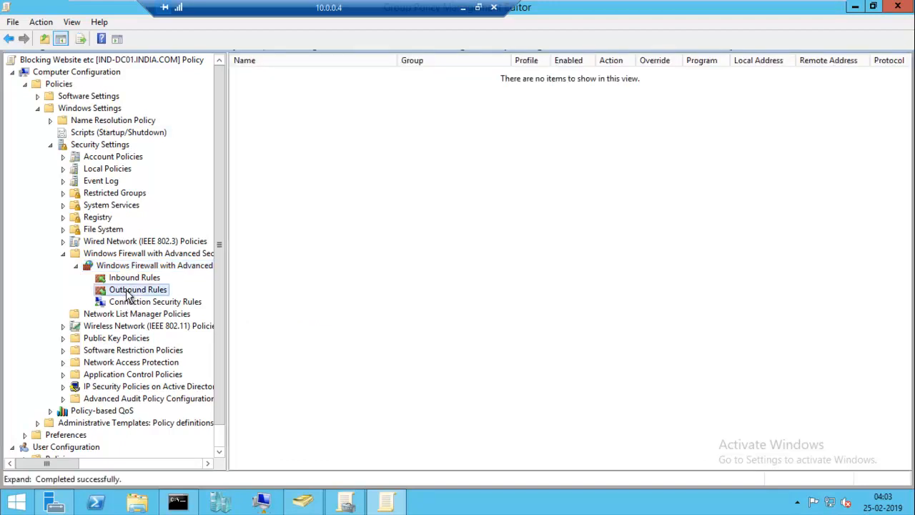
right_click(138, 290)
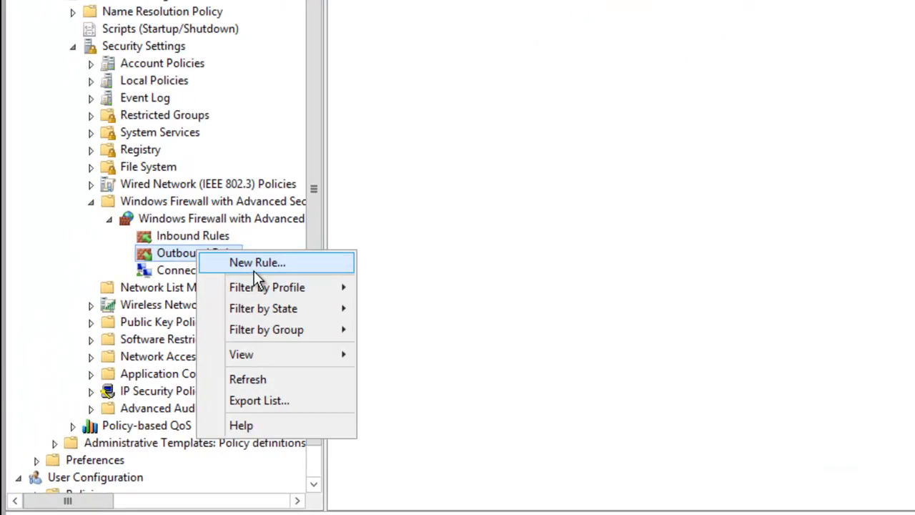
left_click(386, 208)
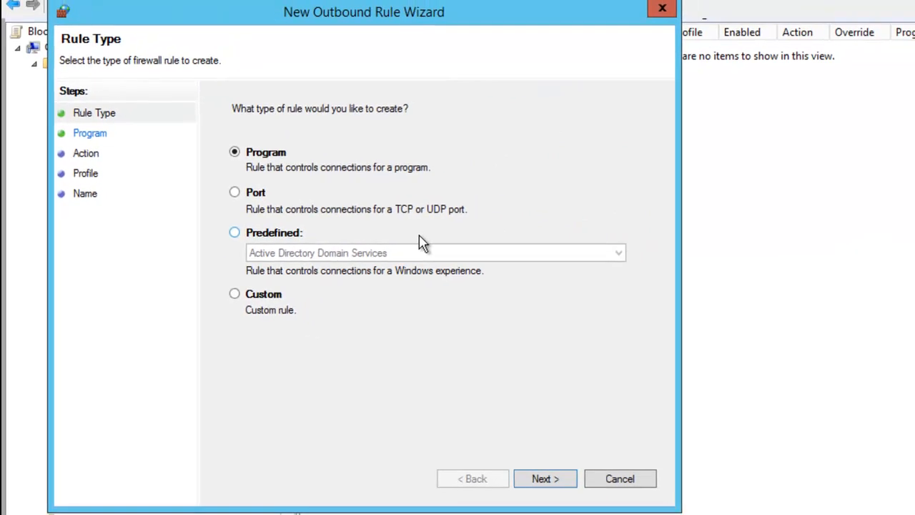
left_click(235, 295)
left_click(537, 481)
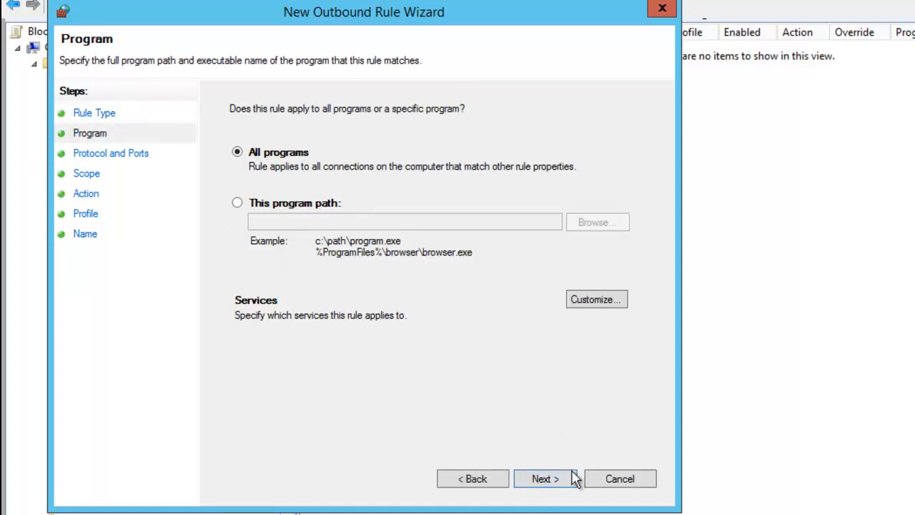
Accept all programs, protocol type Any, and any local and remote IP address for the new outbound rule
left_click(545, 478)
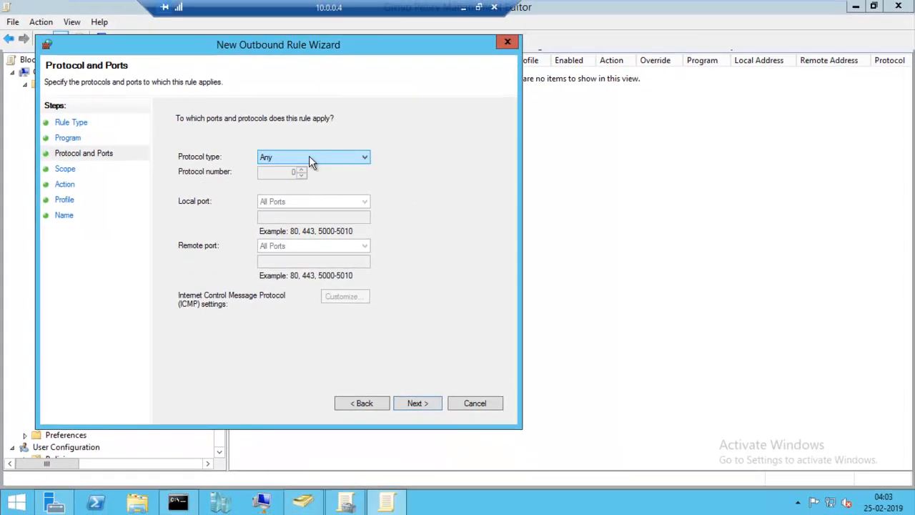
left_click(416, 161)
left_click(320, 159)
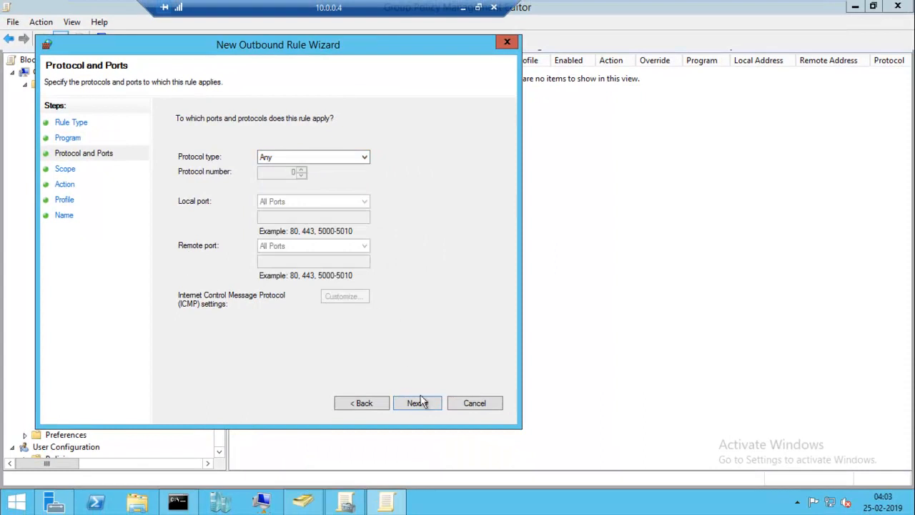
left_click(416, 404)
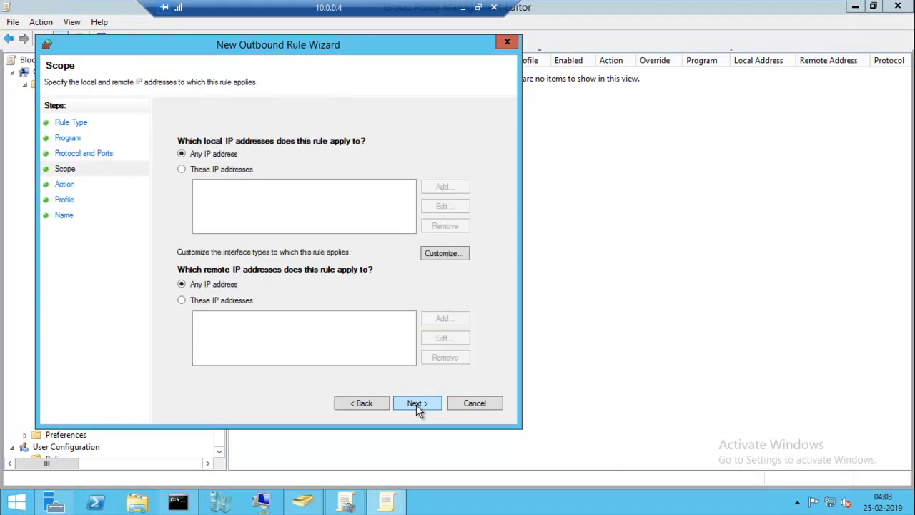
left_click(415, 404)
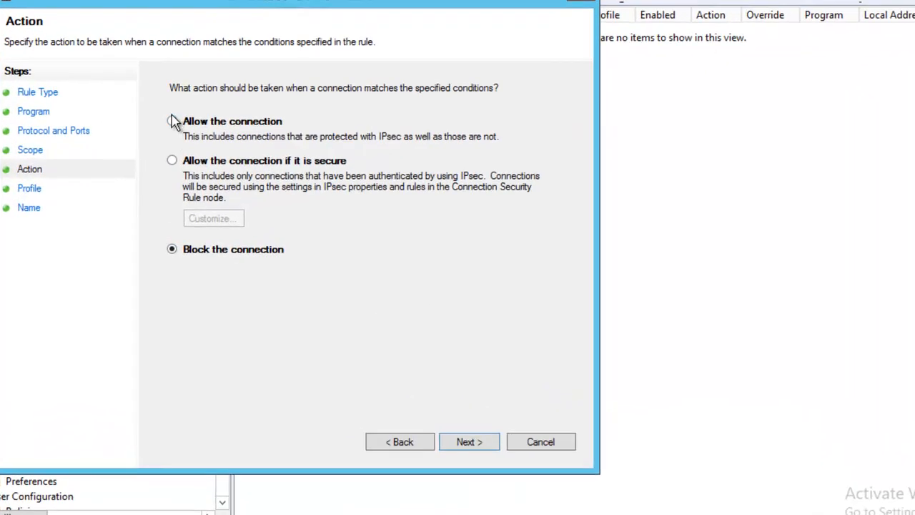
Set the rule to allow the connection in the Domain, Private and Public profiles, and finish it with the name "Allow websites"
left_click(173, 122)
left_click(468, 443)
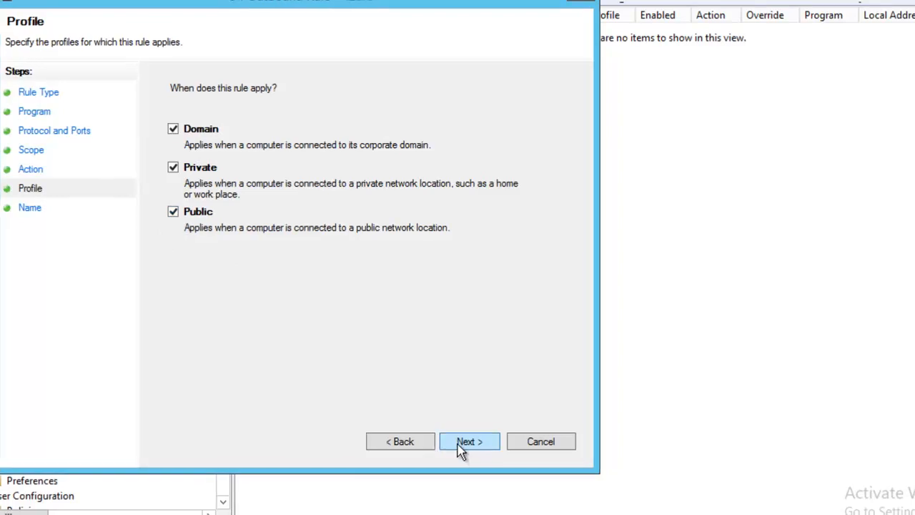
left_click(461, 446)
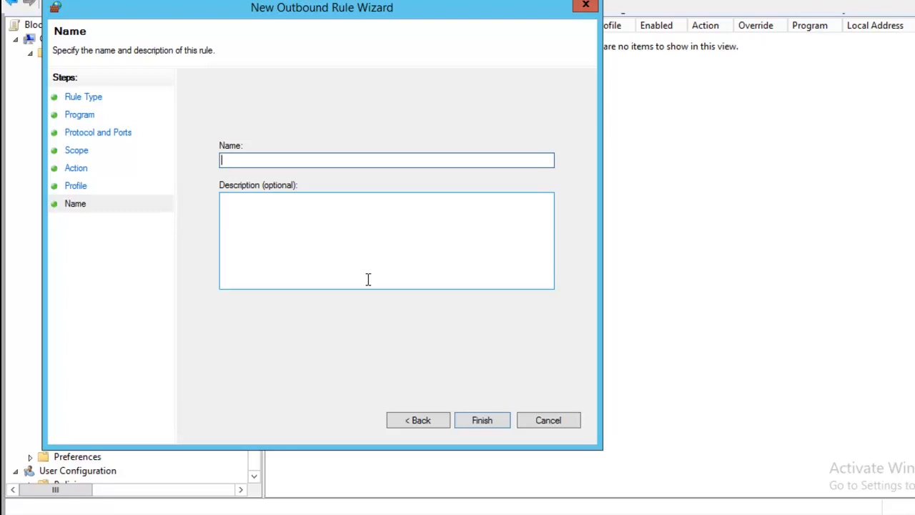
type("Allow websites")
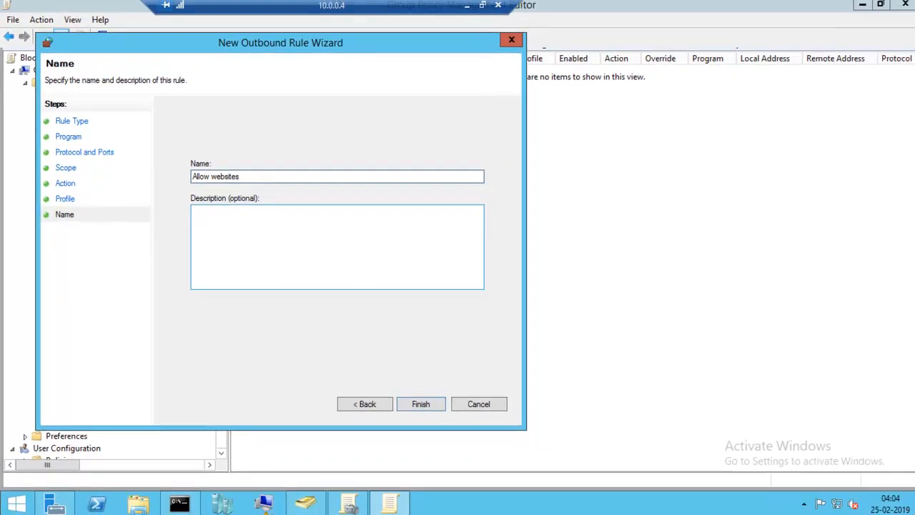
left_click(417, 406)
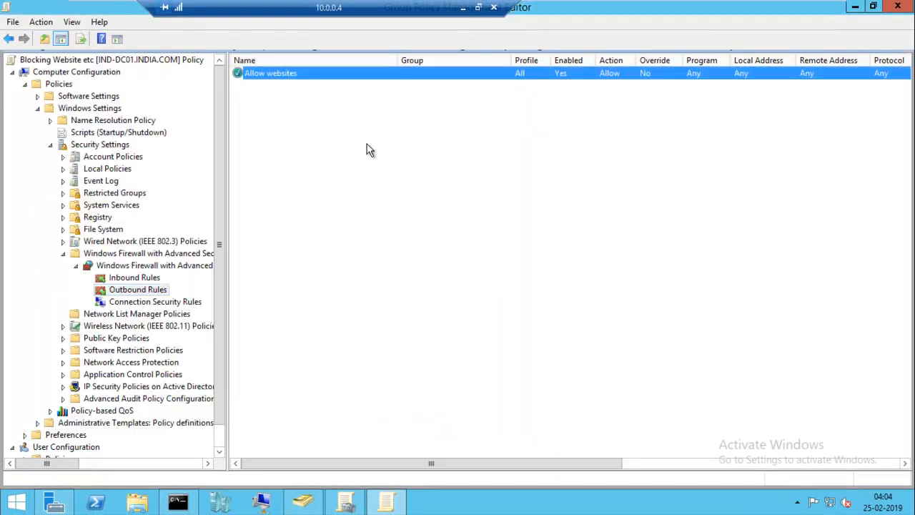
Limit the Allow websites rule's remote scope to specific IP addresses and open the entry dialog for a remote address
left_click(349, 142)
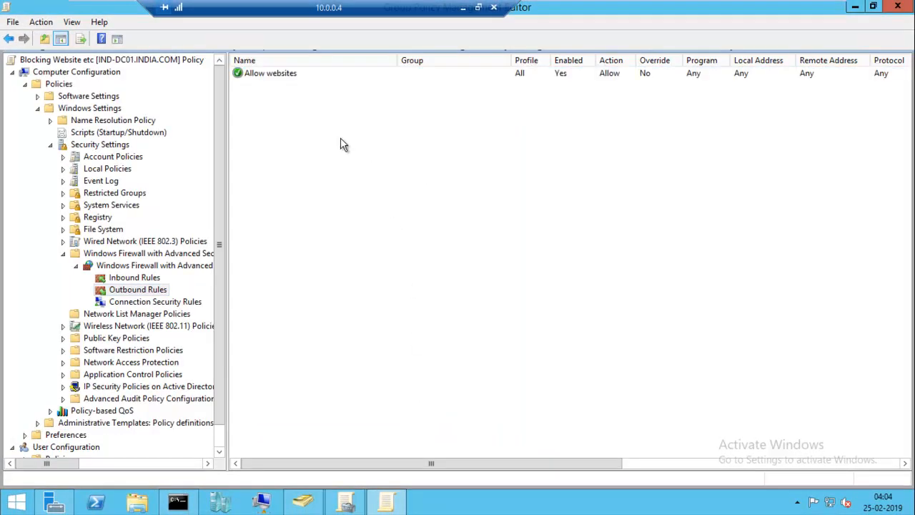
left_click(265, 76)
right_click(265, 75)
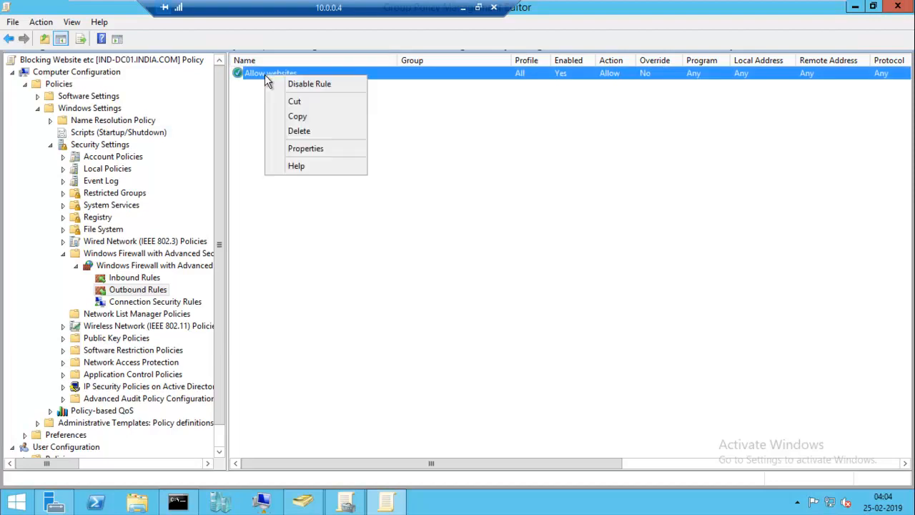
left_click(300, 148)
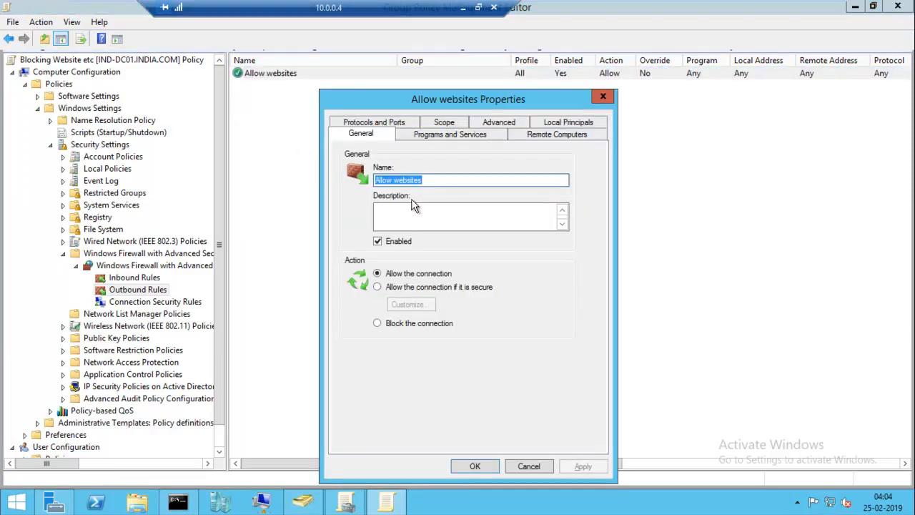
left_click(438, 126)
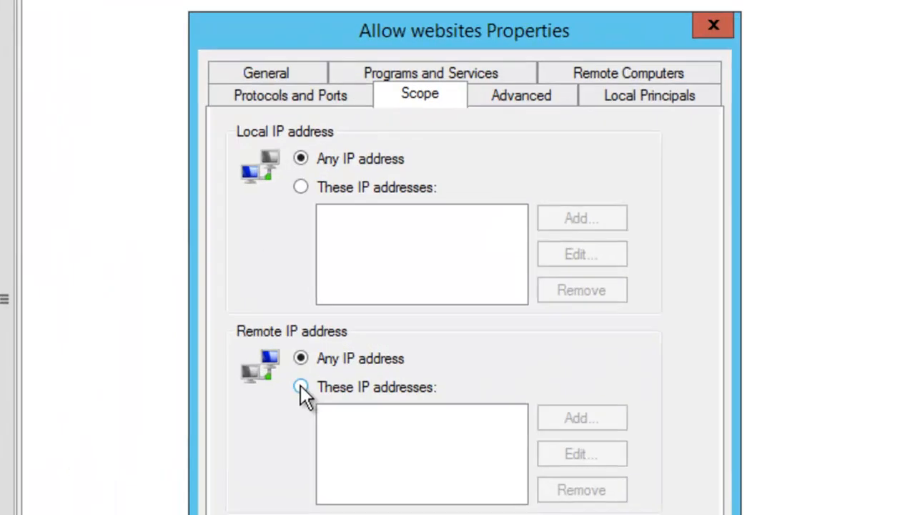
left_click(381, 293)
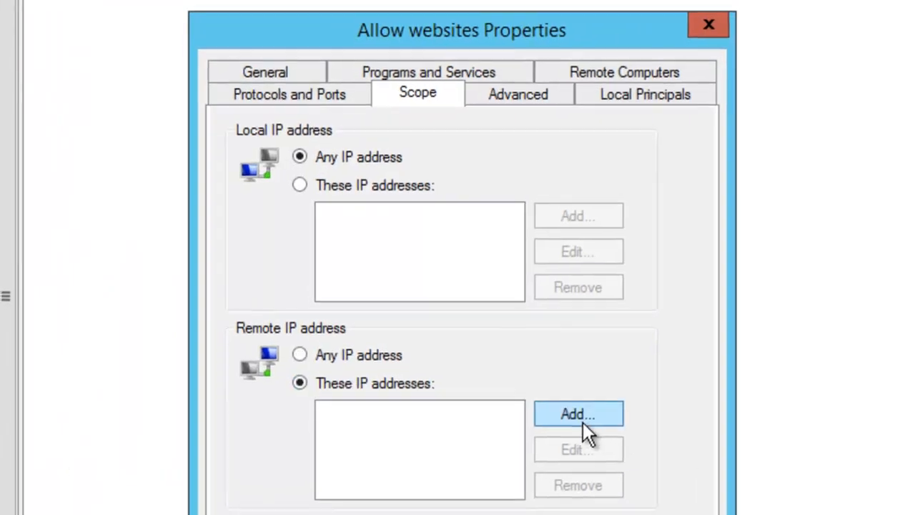
left_click(584, 422)
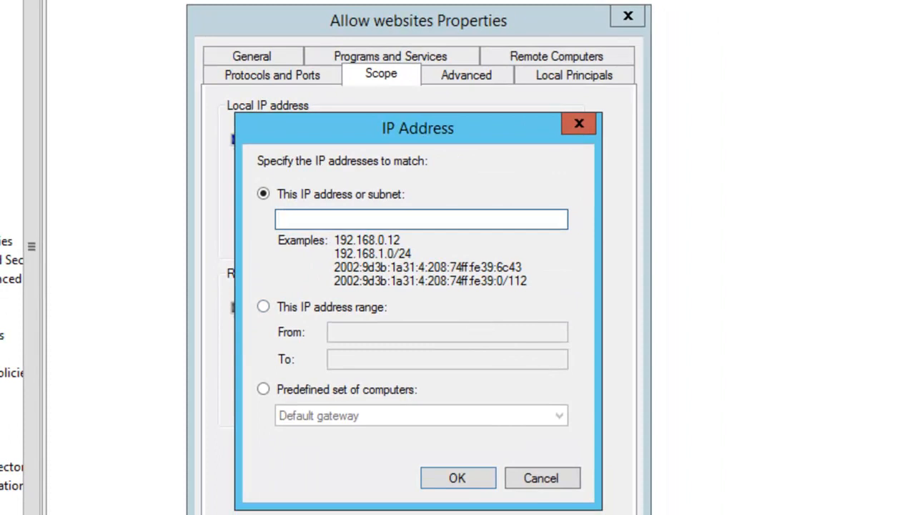
Bring up Command Prompt with the nslookup result and place it beside the IP Address dialog
left_click(143, 513)
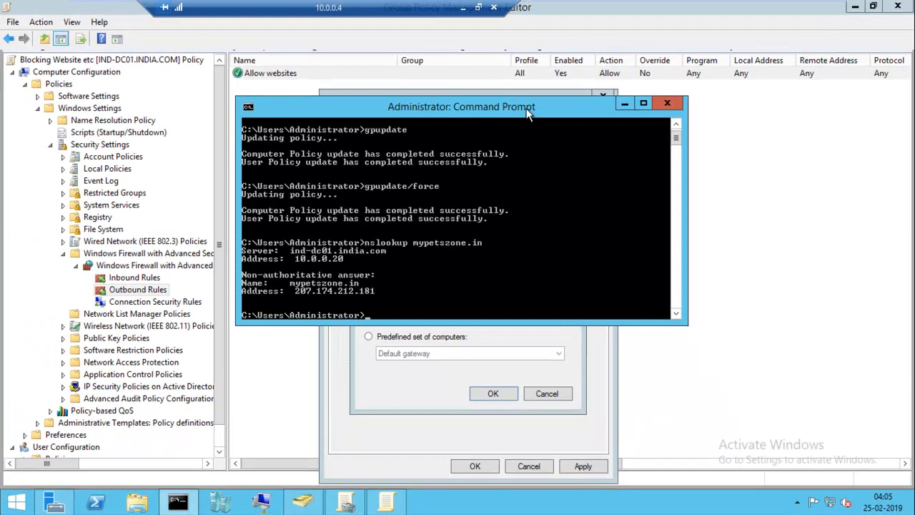
key("super+Right")
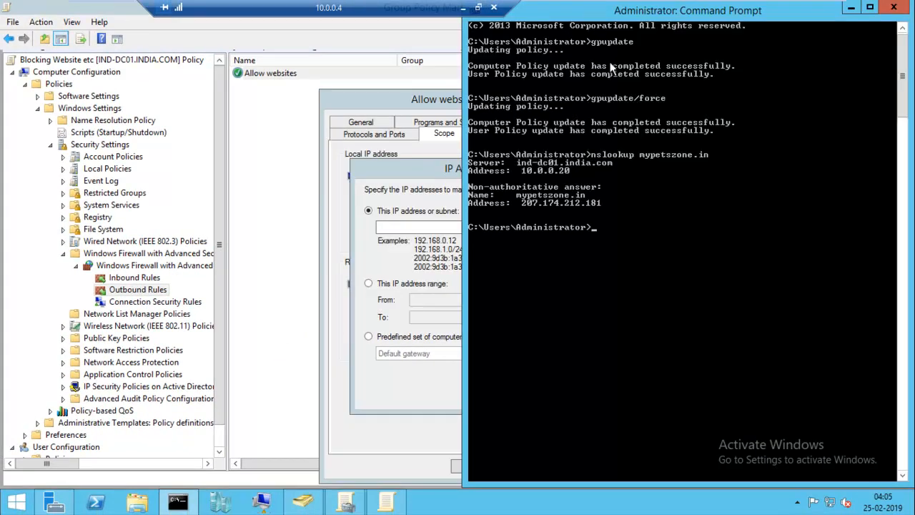
left_click_drag(779, 25, 775, 28)
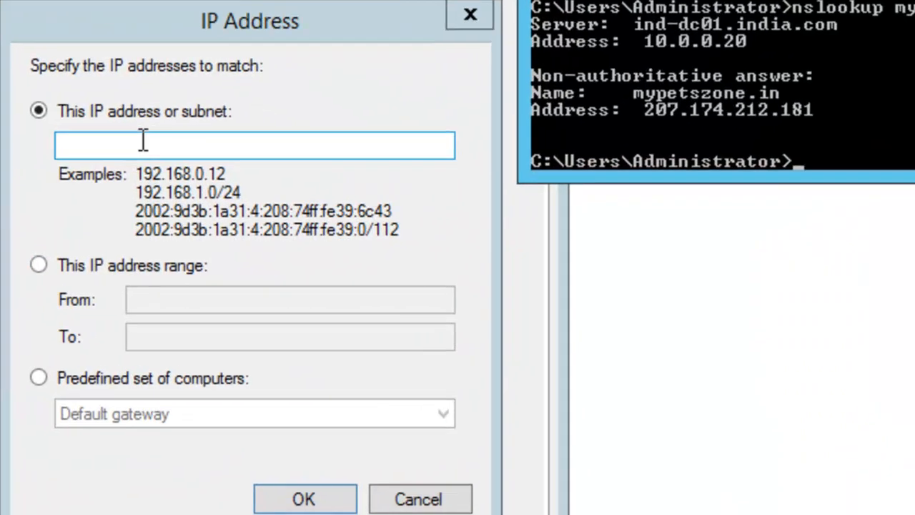
Add 207.174.212.181 as the rule's remote IP address and apply the Allow websites properties
left_click(296, 188)
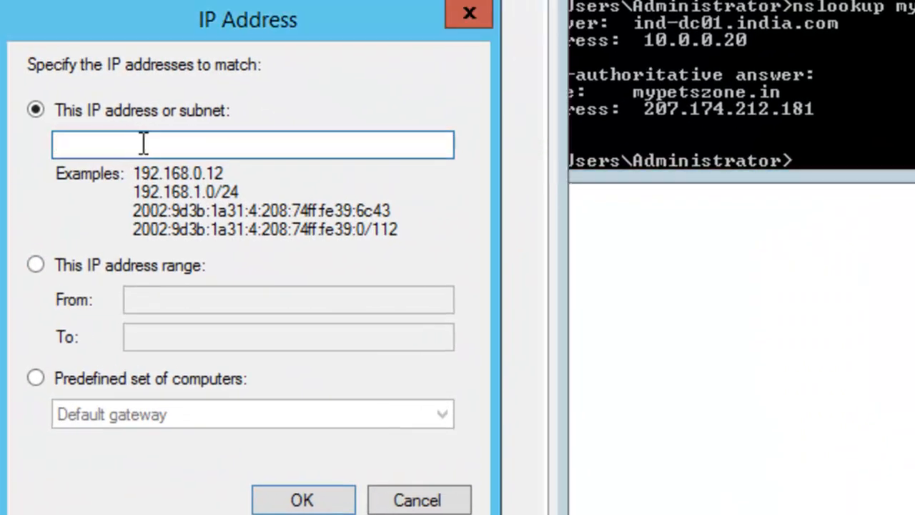
type("20")
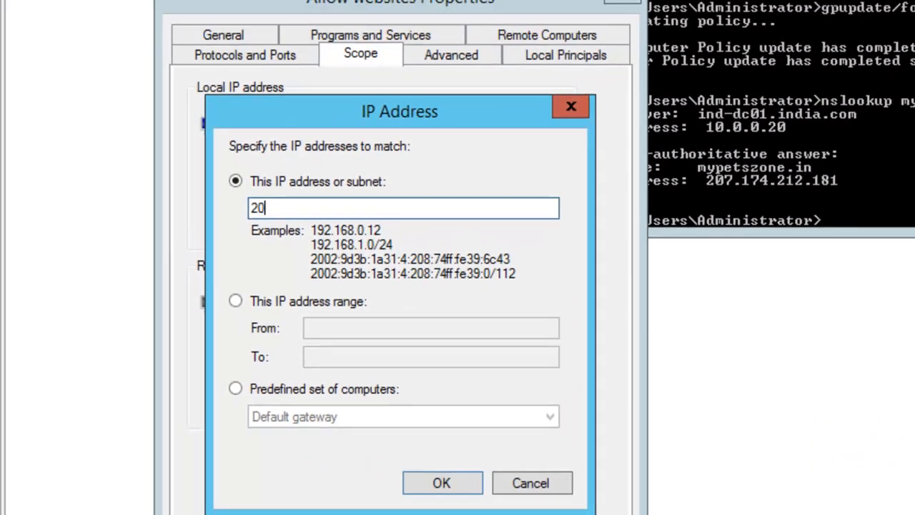
type("7")
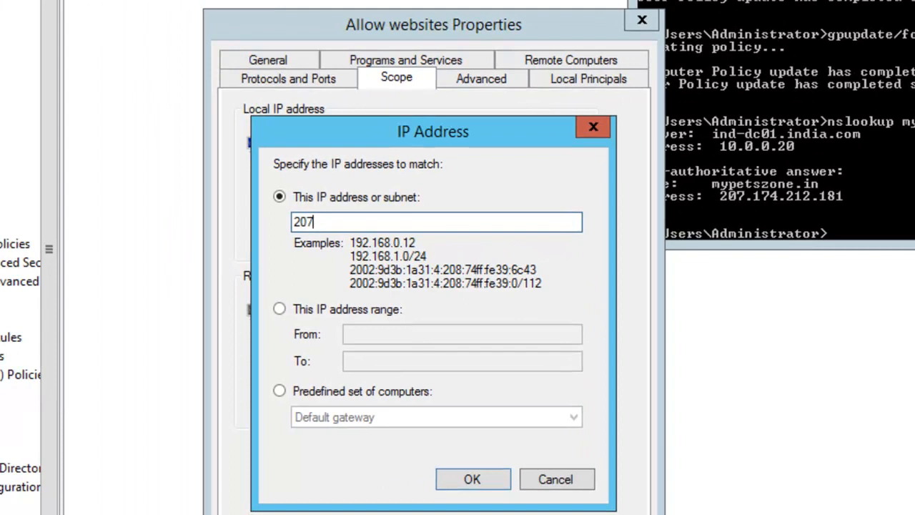
type(".174.212.181")
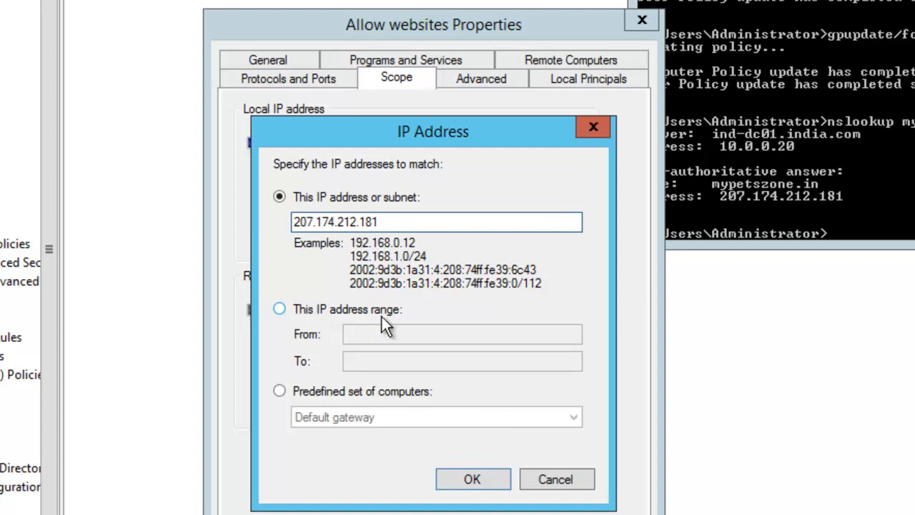
left_click(471, 479)
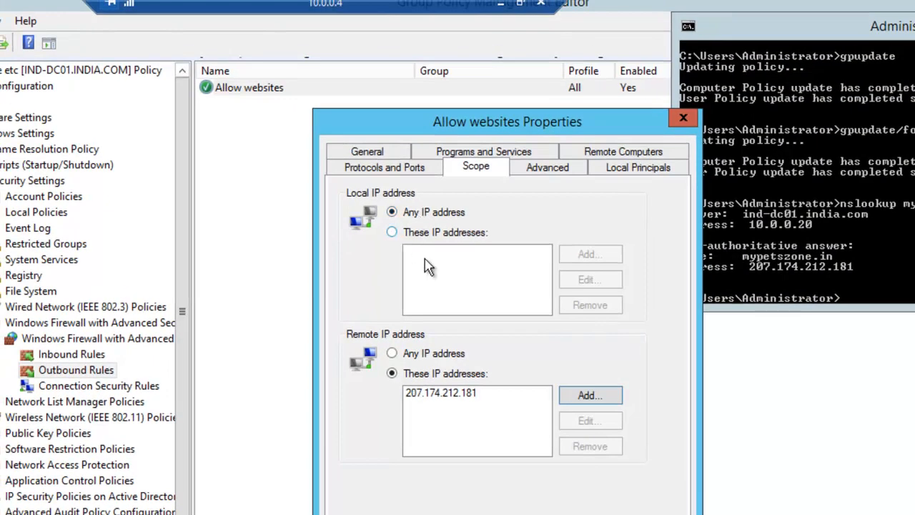
left_click(430, 403)
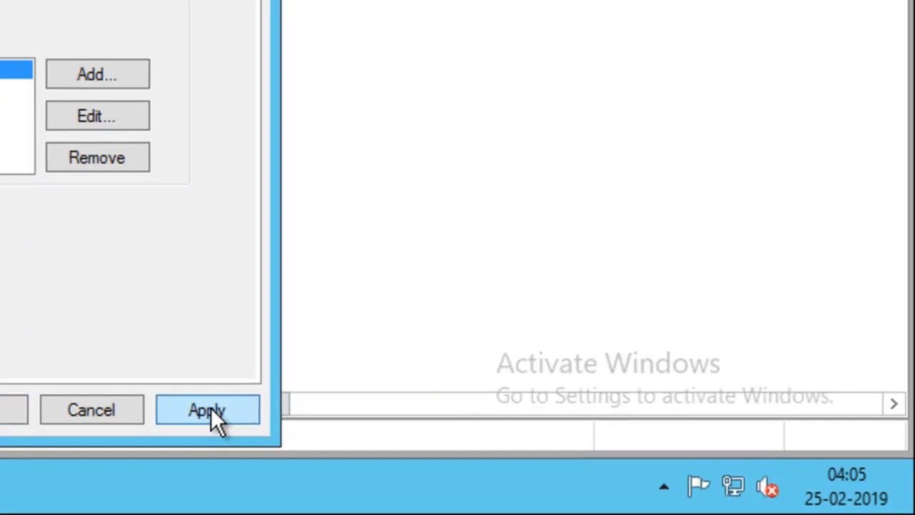
left_click(210, 407)
left_click(39, 420)
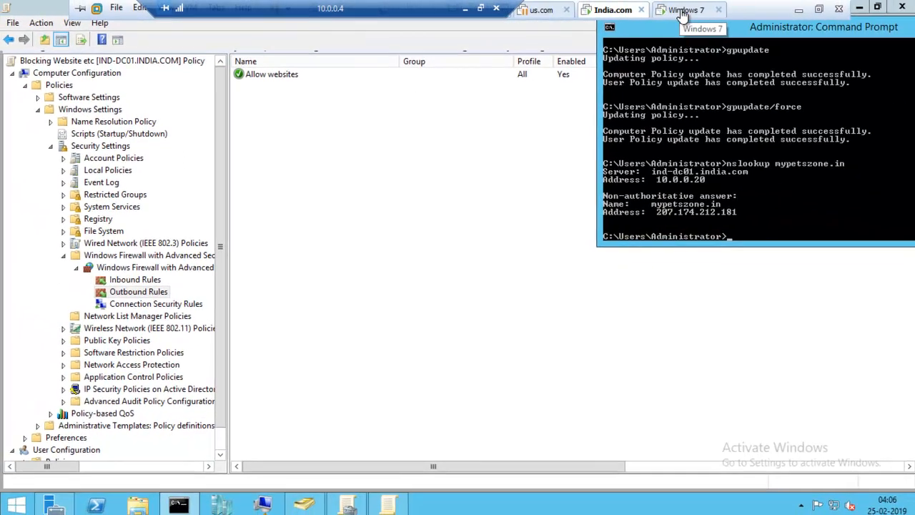
On the Windows 7 machine, ping mypetszone.in from a new Command Prompt and enter gpupdate without running it
left_click(685, 10)
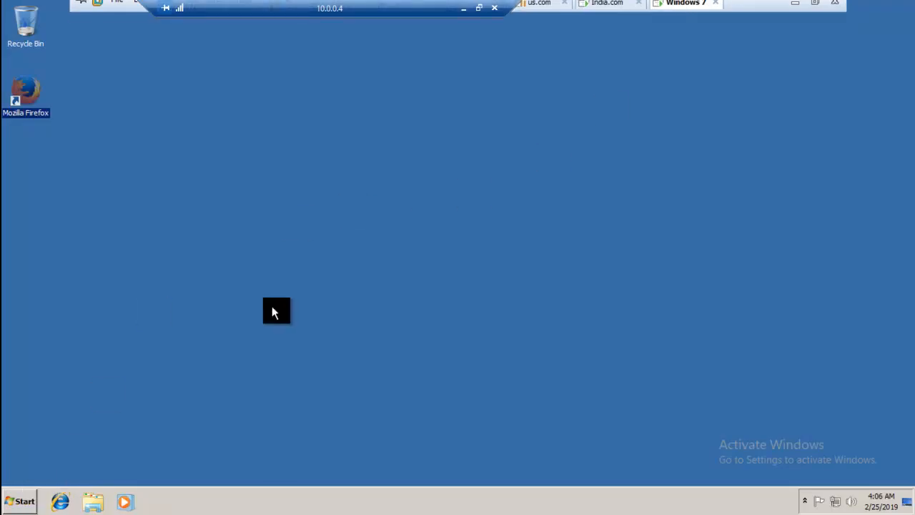
key("super+r")
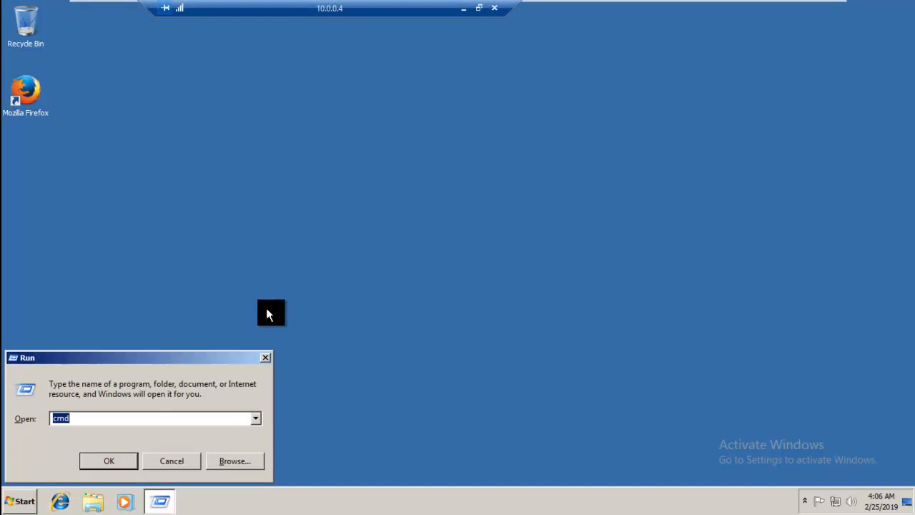
key("Return")
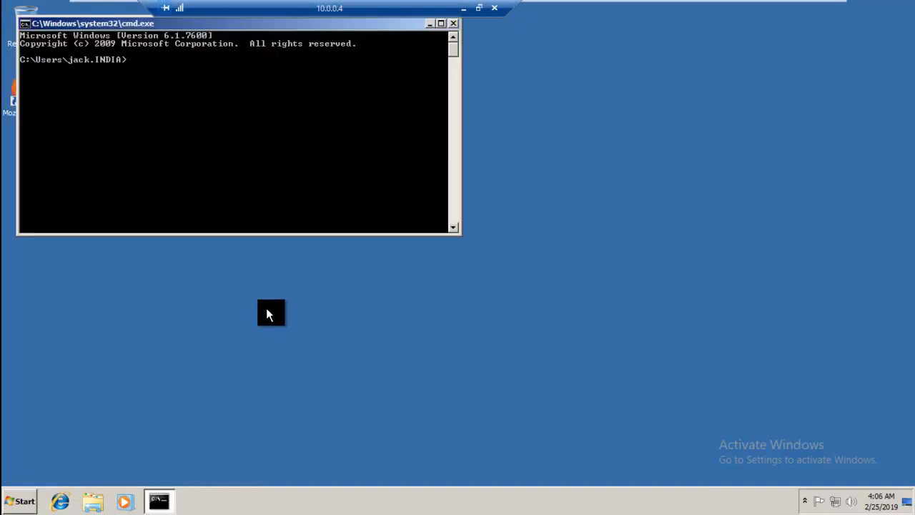
type("ping mypetszone.in")
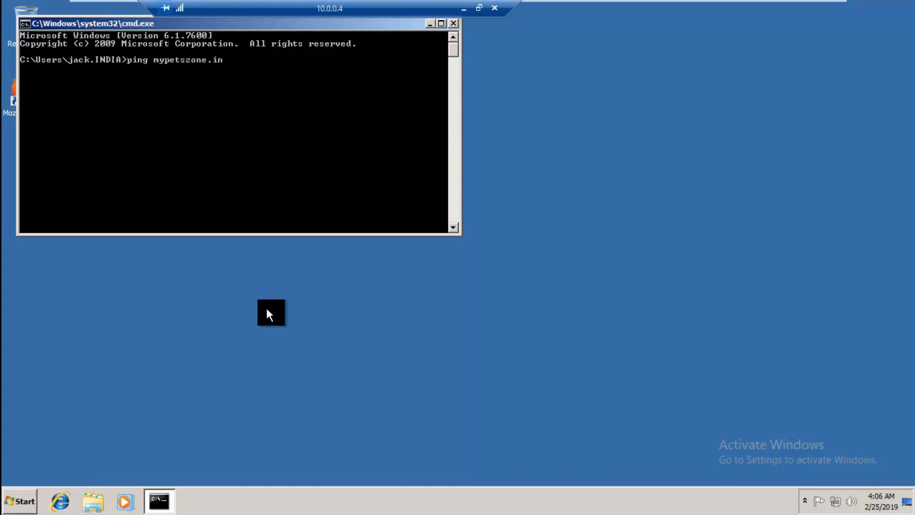
key("Return")
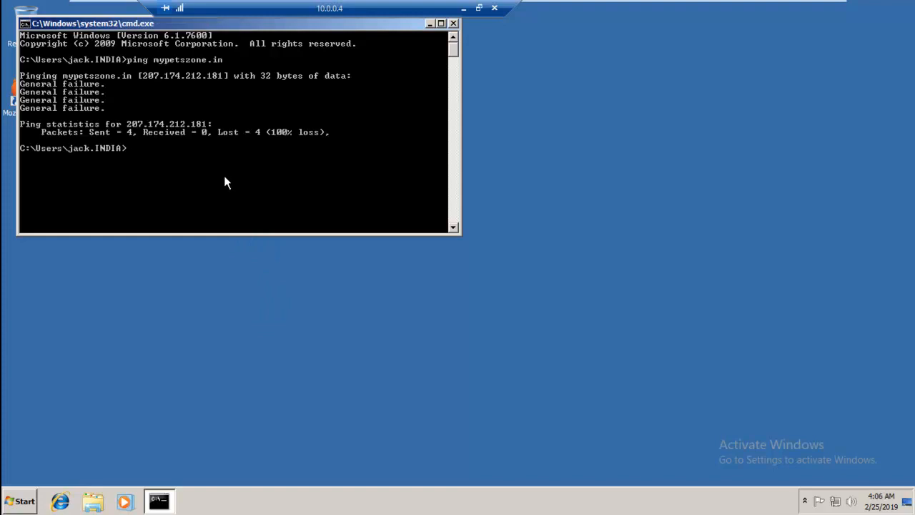
type("gpupdate")
Switch to the India.com server and refresh its policies in Command Prompt with gpupdate and gpupdate/force
mouse_move(659, 3)
left_click(601, 11)
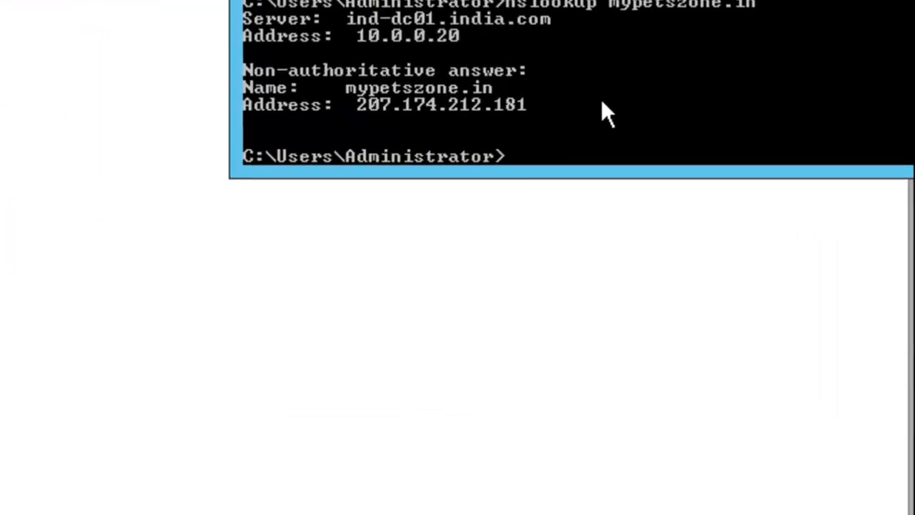
type("gpupda")
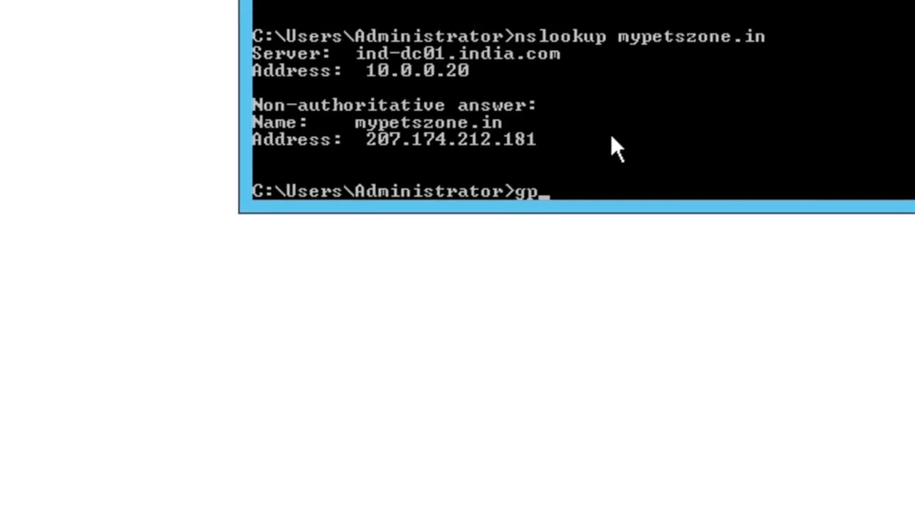
type("te")
key("Return")
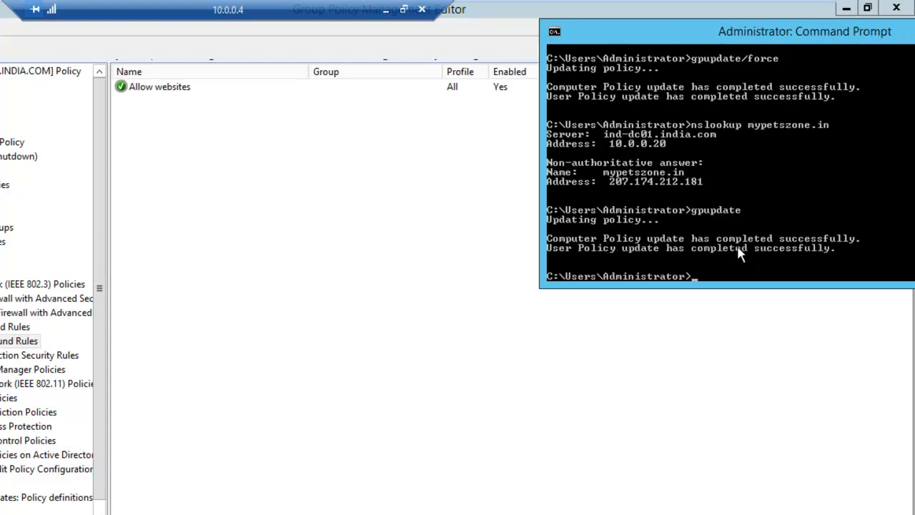
type("gpupdate/force")
key("Return")
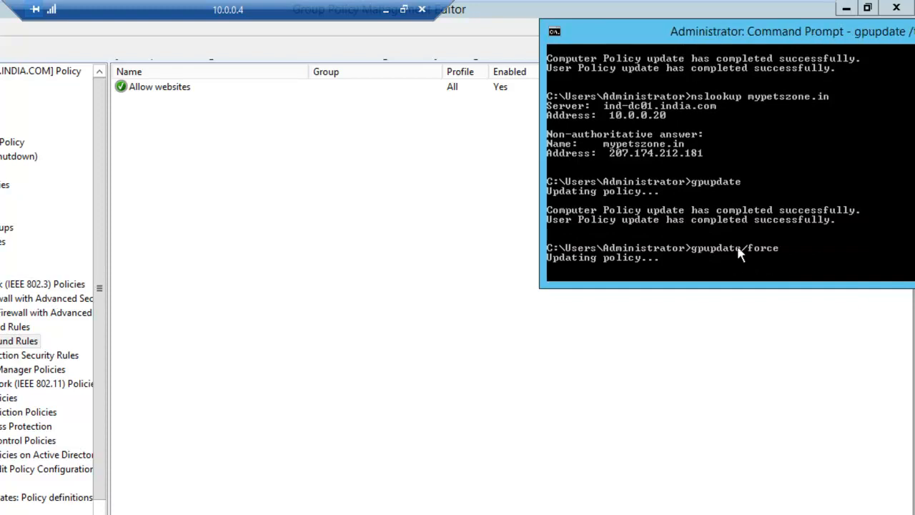
Return to the Windows 7 machine and run the gpupdate command already entered in its Command Prompt
mouse_move(633, 11)
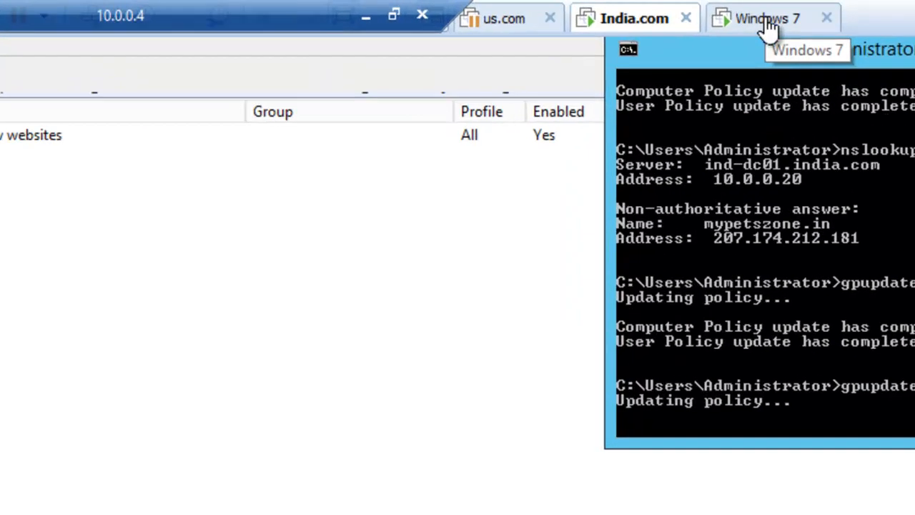
left_click(823, 27)
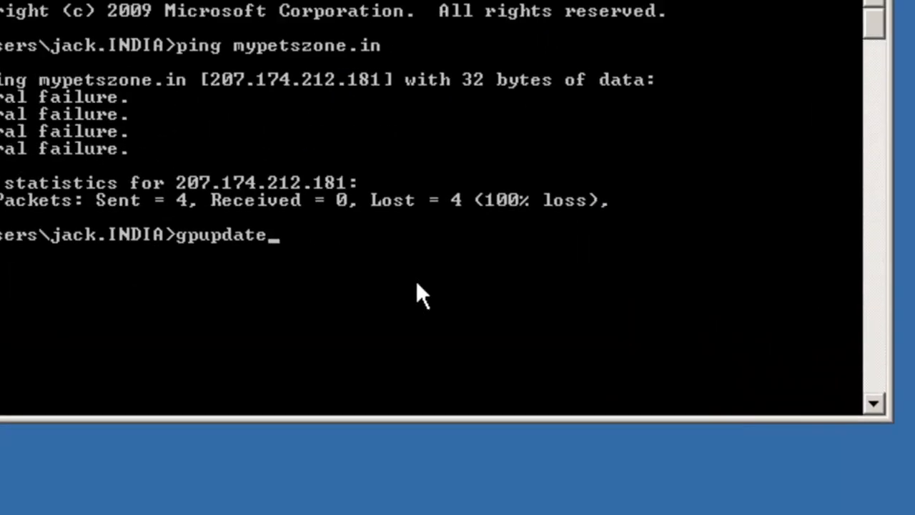
key("Return")
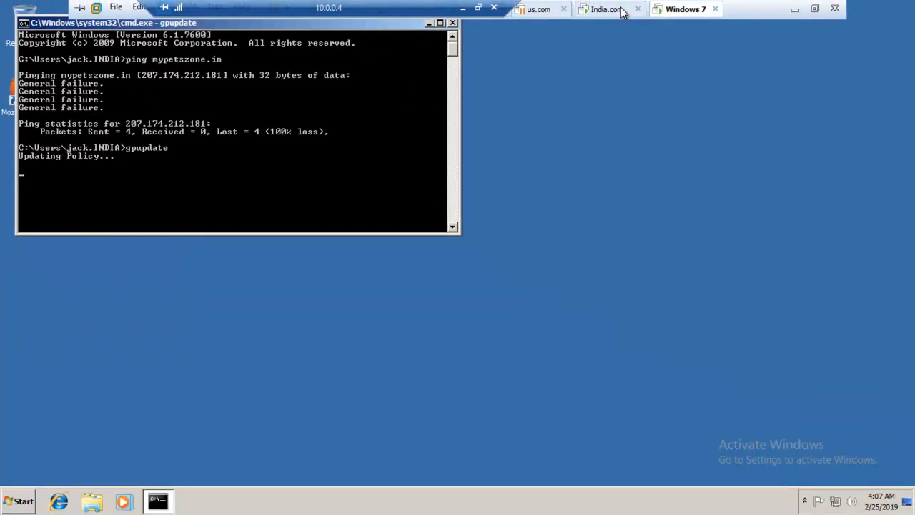
On the India.com server, review the scope of the Allow websites rule, opening and cancelling the entry dialog for a remote address
left_click(609, 10)
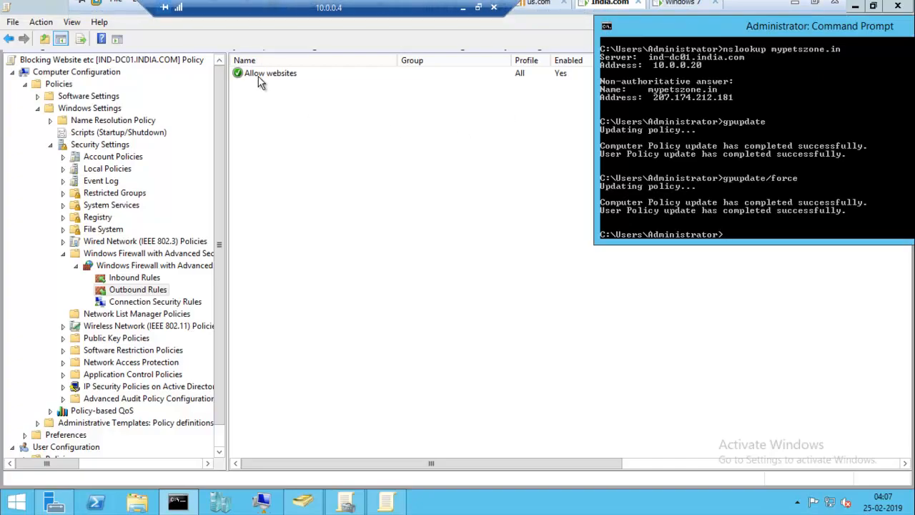
right_click(258, 75)
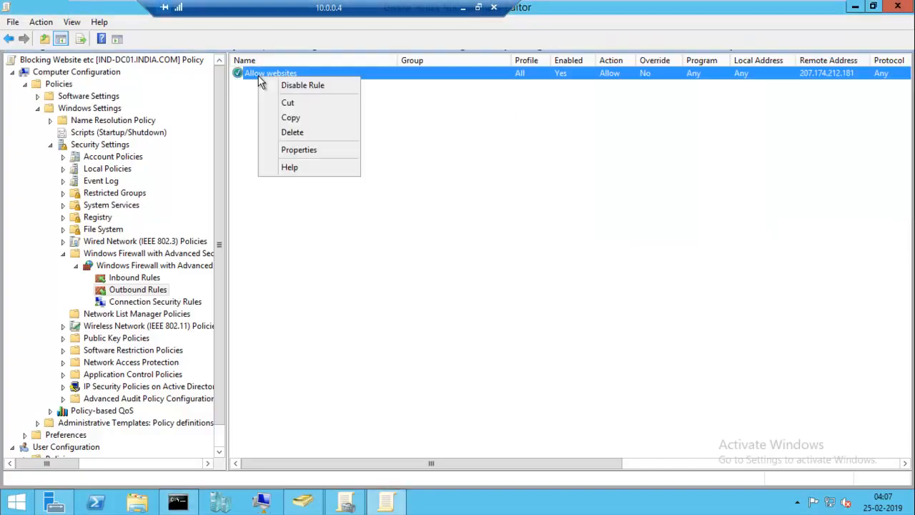
left_click(294, 149)
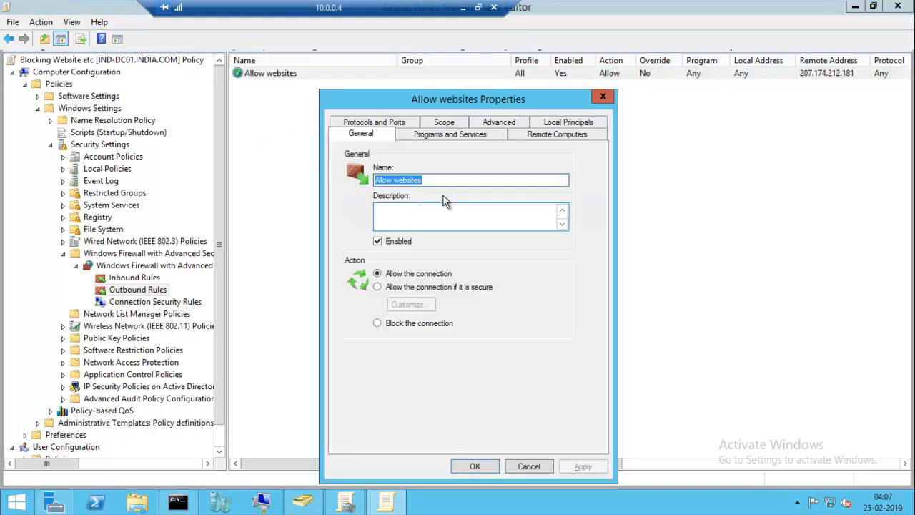
left_click(496, 126)
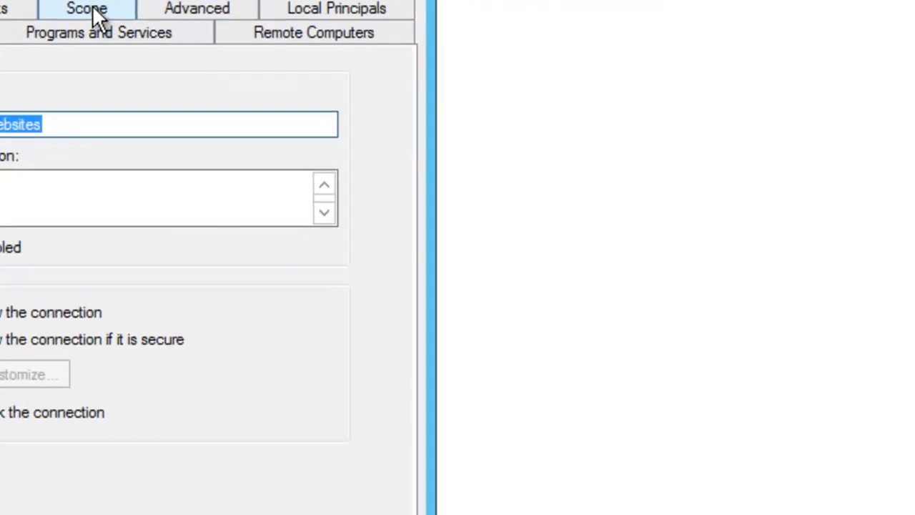
left_click(446, 126)
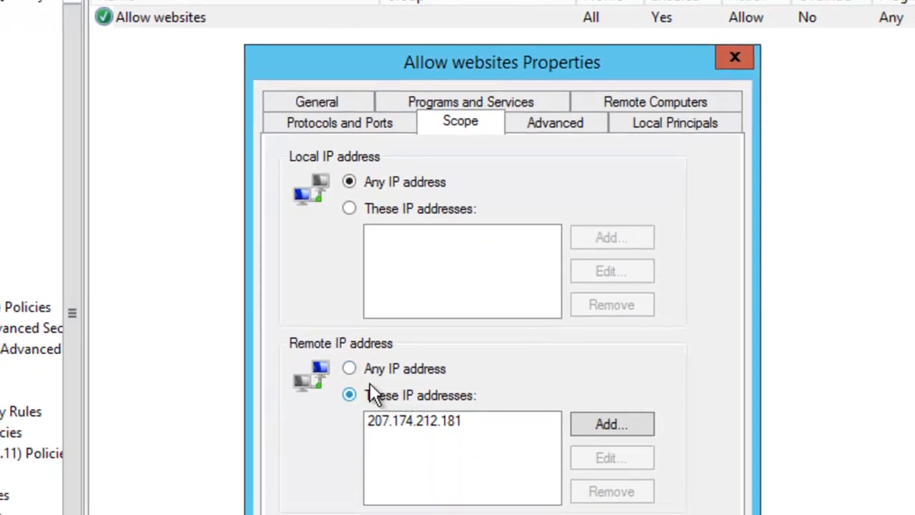
left_click(592, 427)
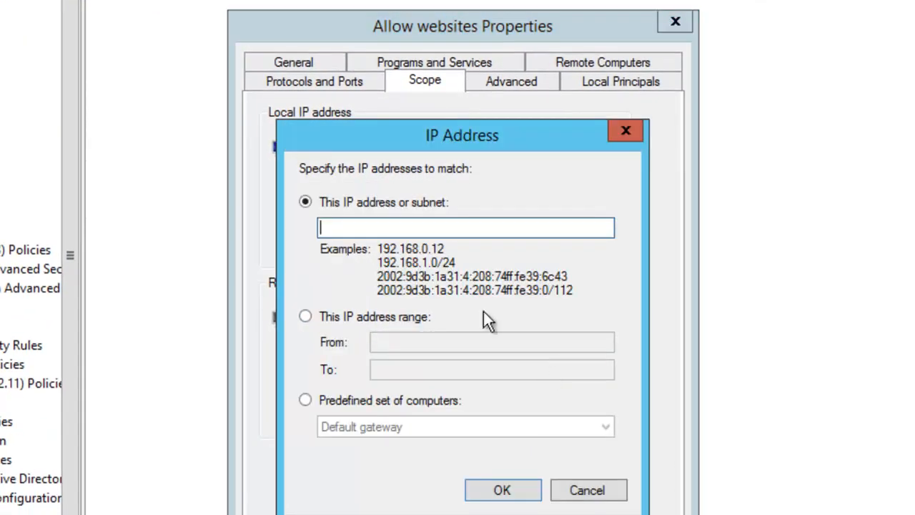
left_click(587, 491)
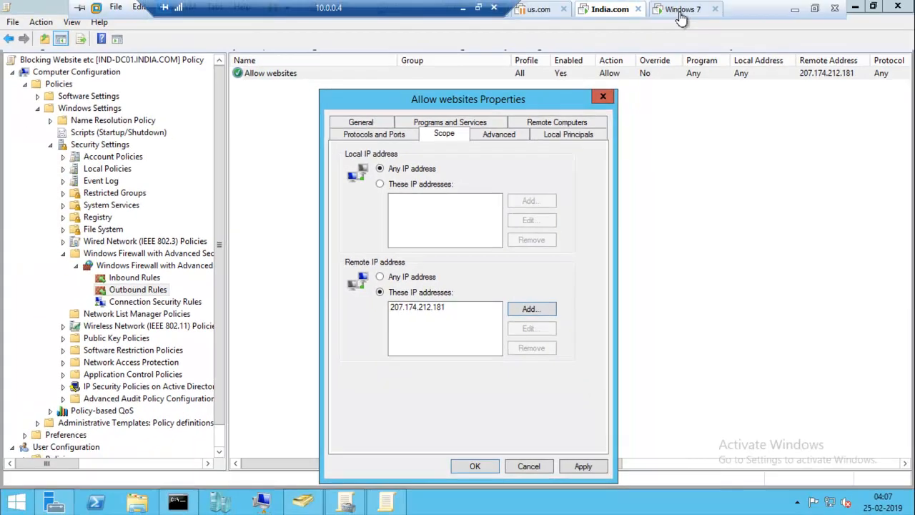
On the Windows 7 machine, abort the running gpupdate and try pinging mypetszone.in and 2017.174.212.181
left_click(680, 18)
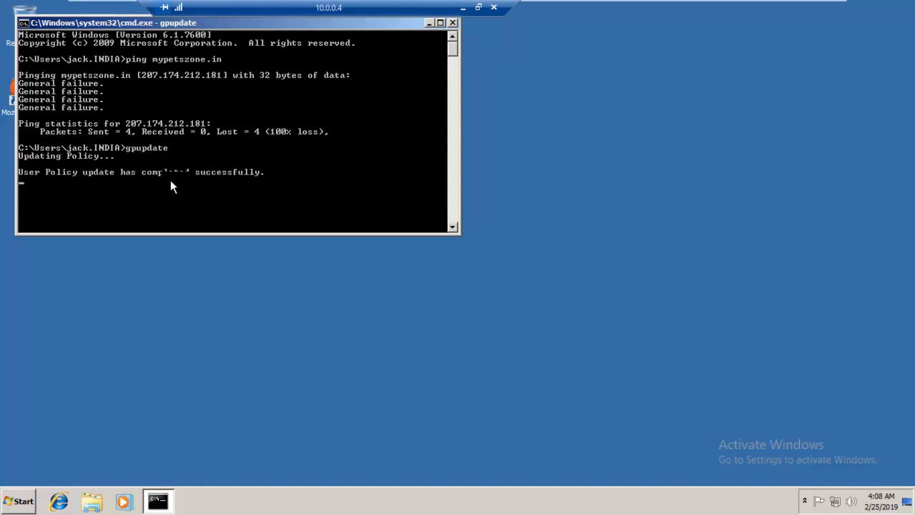
key("ctrl+c")
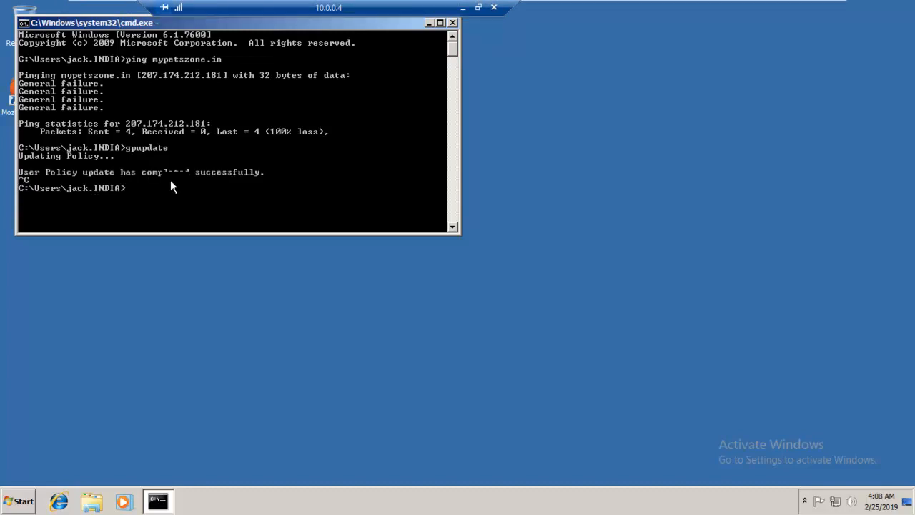
type("ping mypetszone.in")
key("Return")
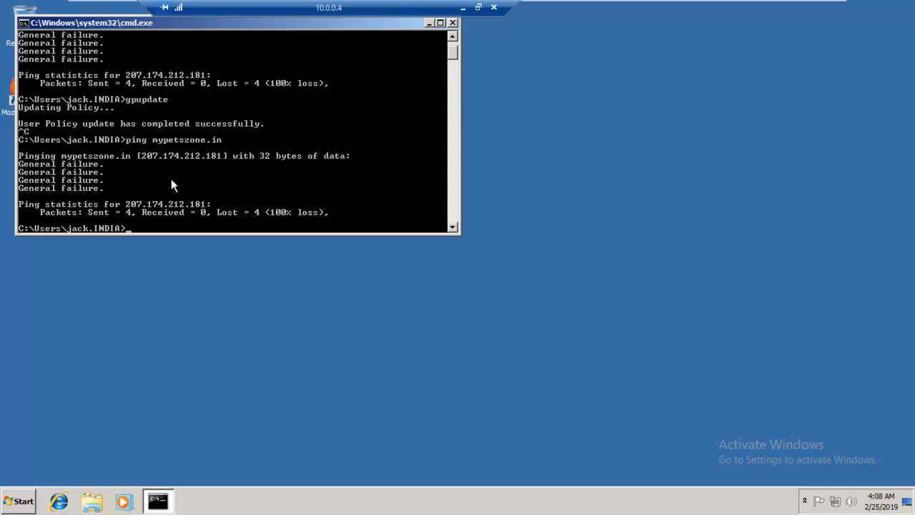
type("ping 2017.174.212.181")
key("Return")
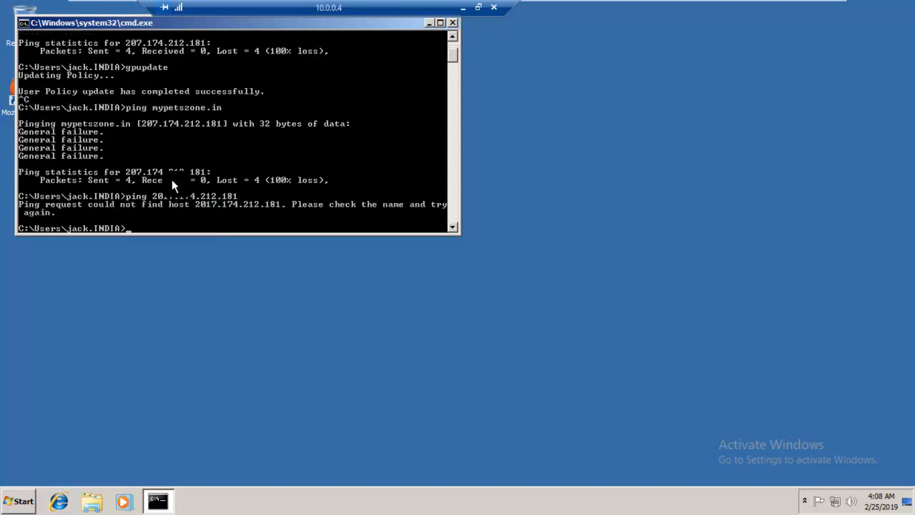
Close Command Prompt and restart the Windows 7 machine
left_click(451, 24)
left_click(17, 501)
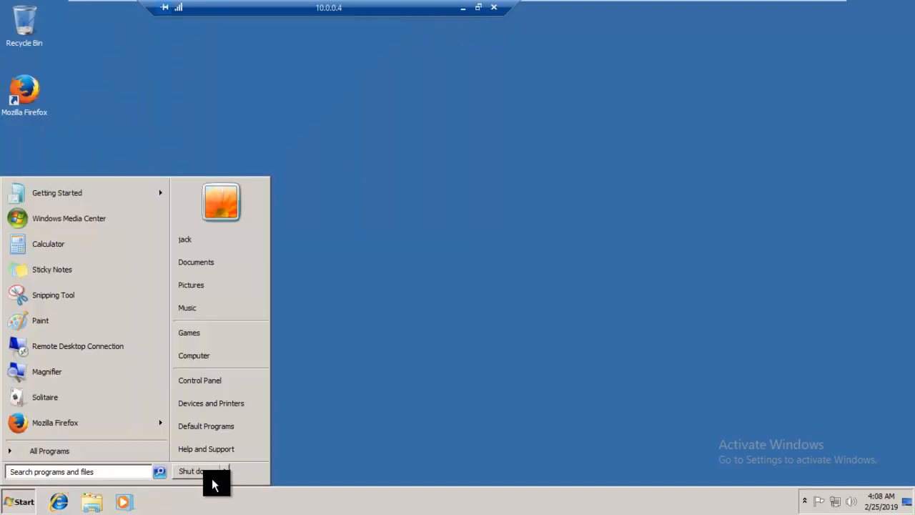
mouse_move(223, 470)
left_click(251, 454)
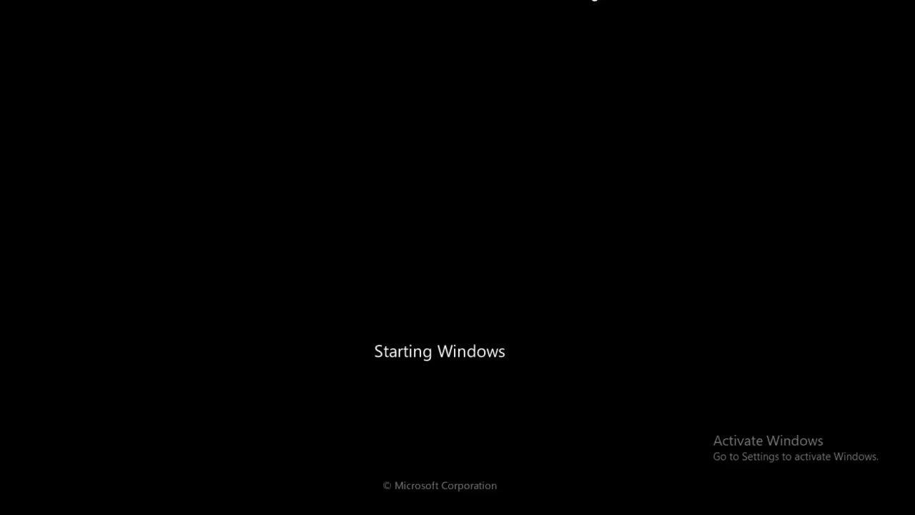
On the India.com server, apply the Allow websites properties and close the dialog
left_click(605, 10)
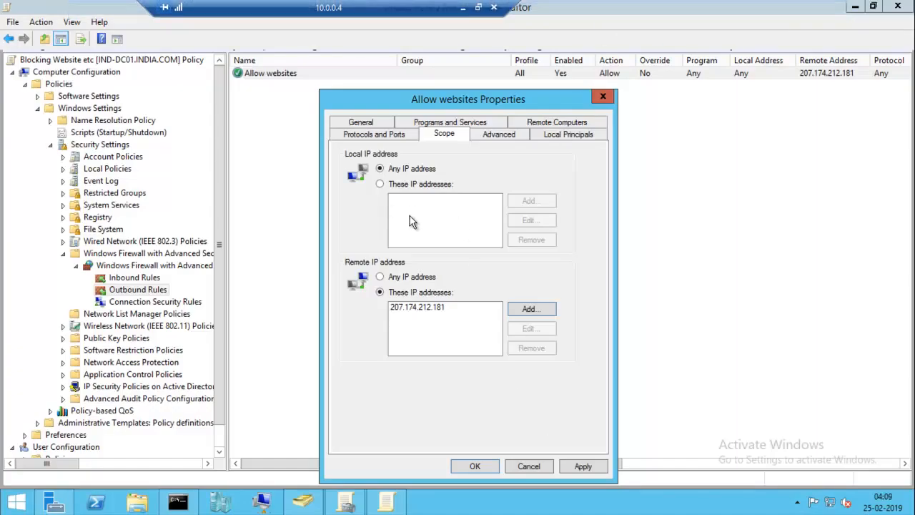
left_click(582, 468)
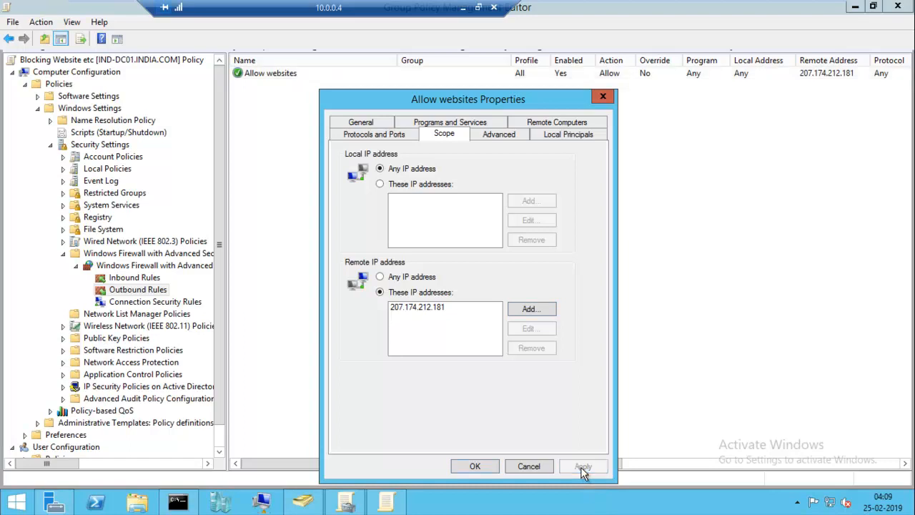
left_click(476, 466)
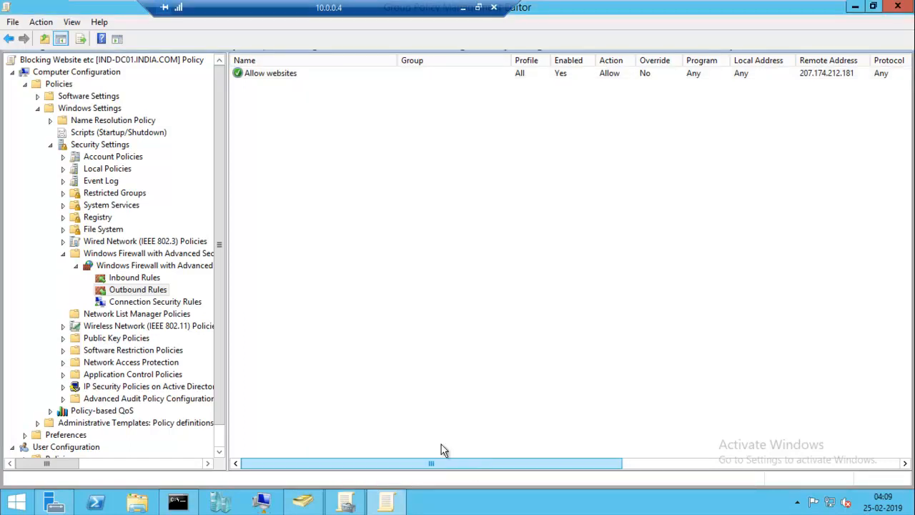
Ping mypetszone.in from the India.com server's Command Prompt and move that window fully into view
left_click(177, 503)
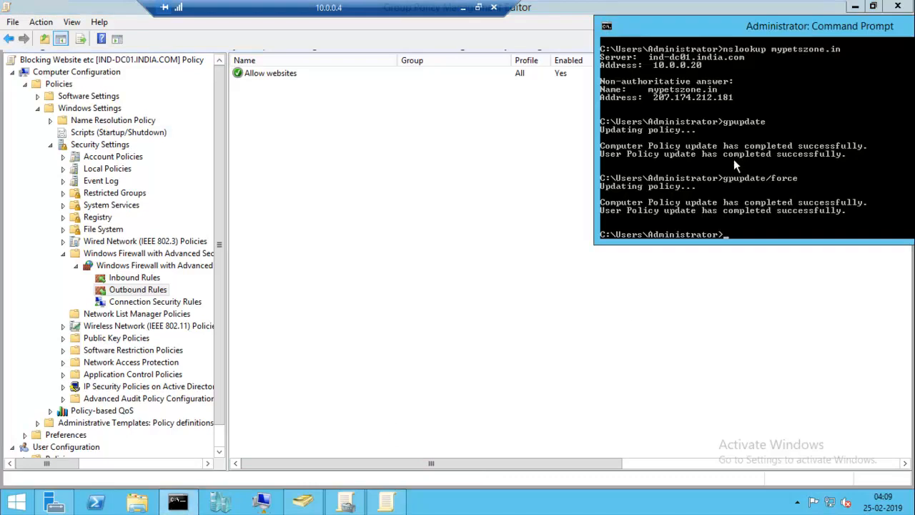
type("ping")
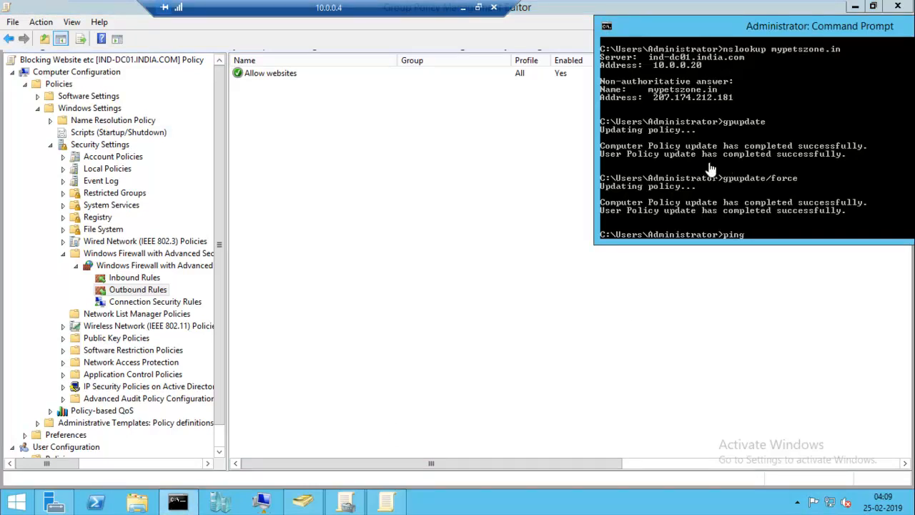
type(" mypetszone.in")
key("Return")
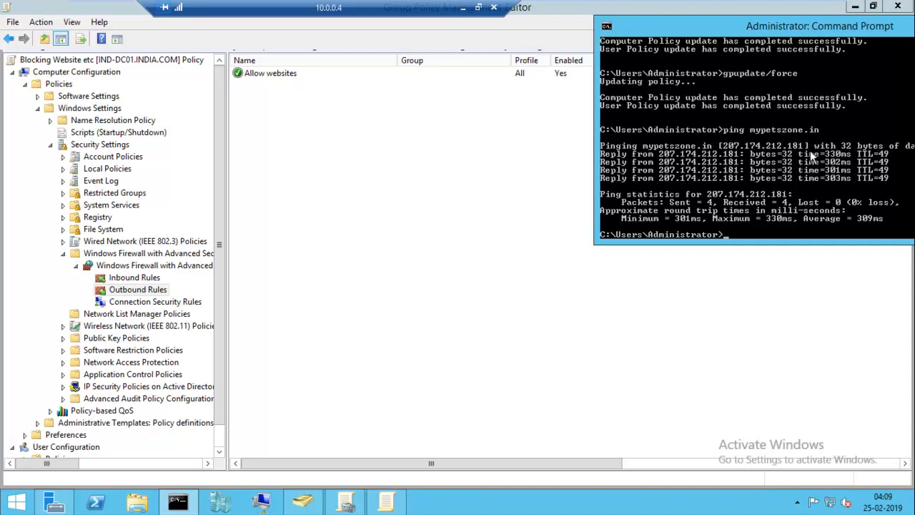
left_click_drag(786, 31, 495, 83)
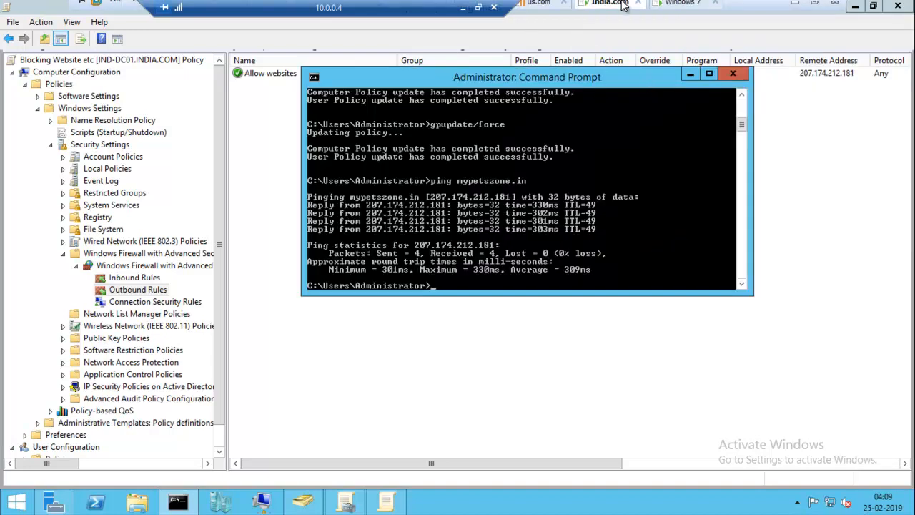
Switch to the Windows 7 machine, log on to the india domain account with its password, and refresh the desktop
left_click(680, 14)
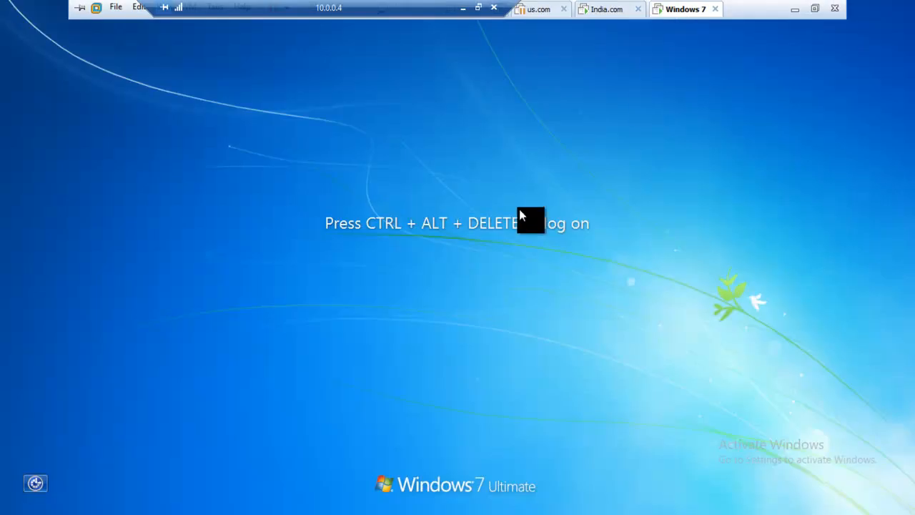
mouse_move(341, 4)
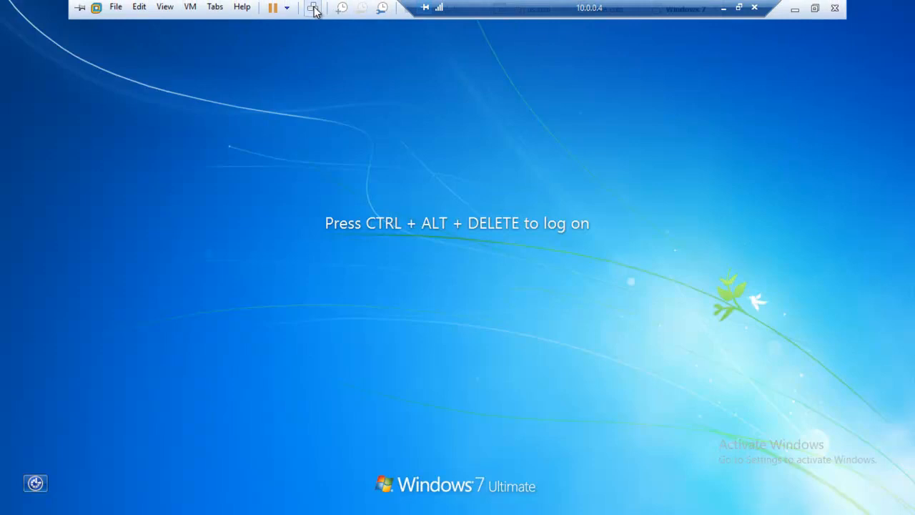
left_click(312, 7)
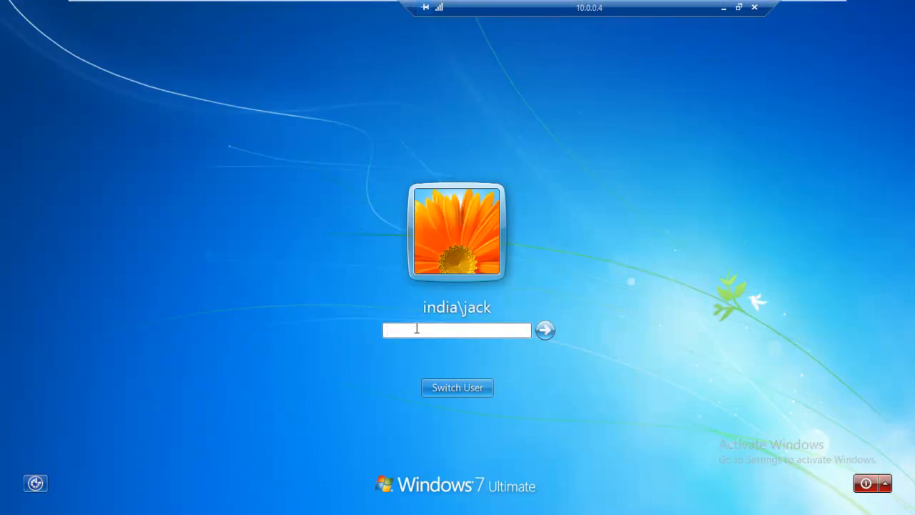
type("********")
key("Return")
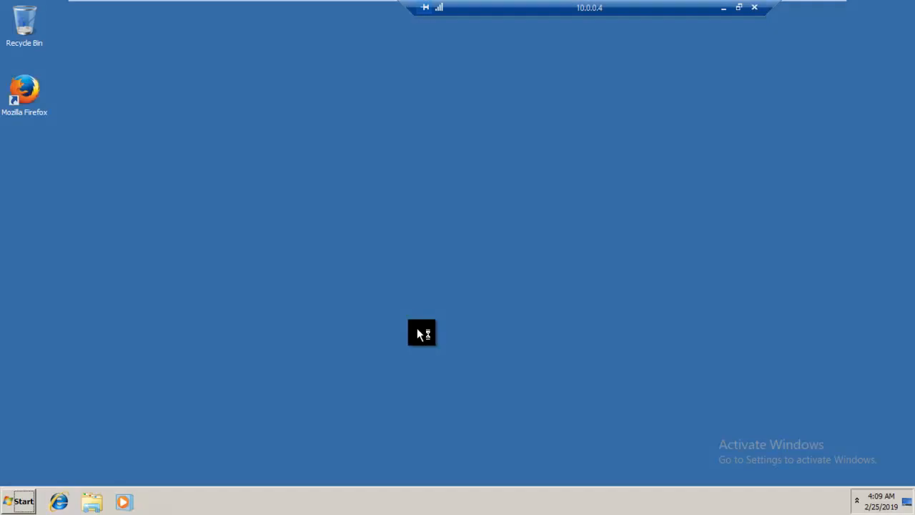
right_click(345, 218)
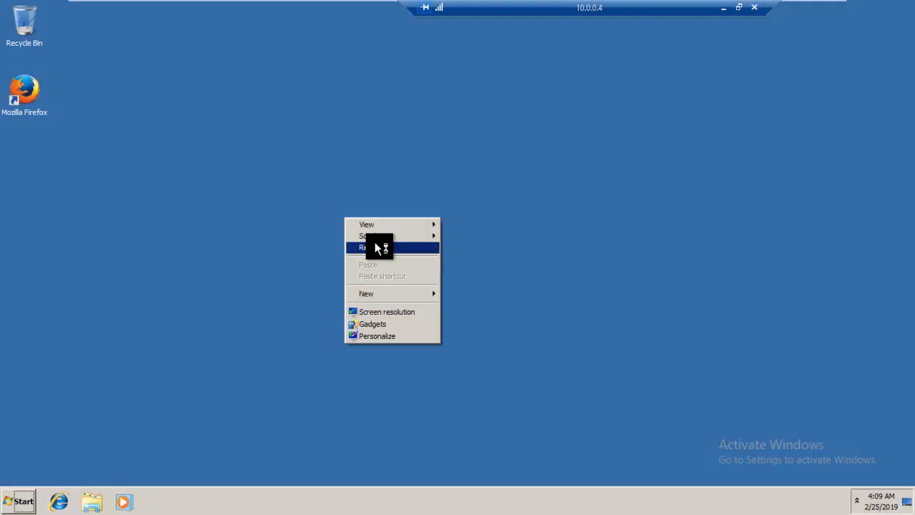
left_click(376, 246)
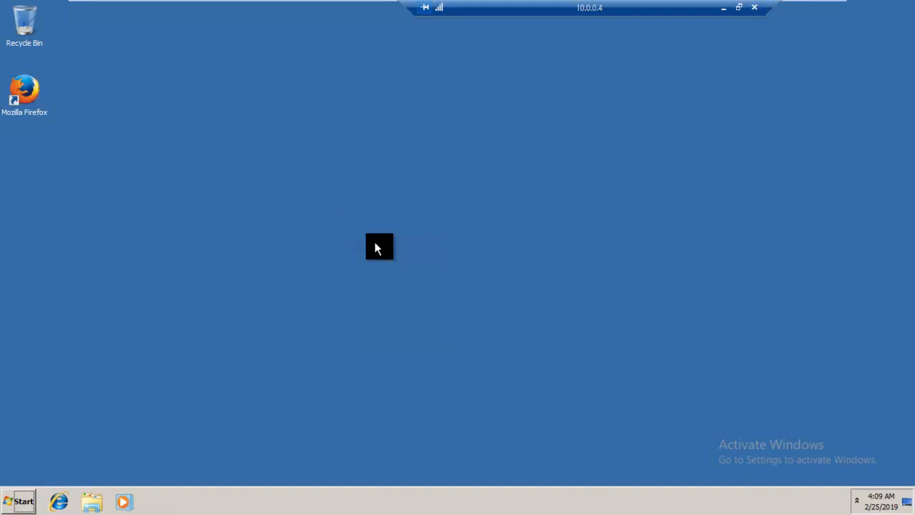
Open Command Prompt on the Windows 7 machine and ping mypetszone.in
left_click(27, 503)
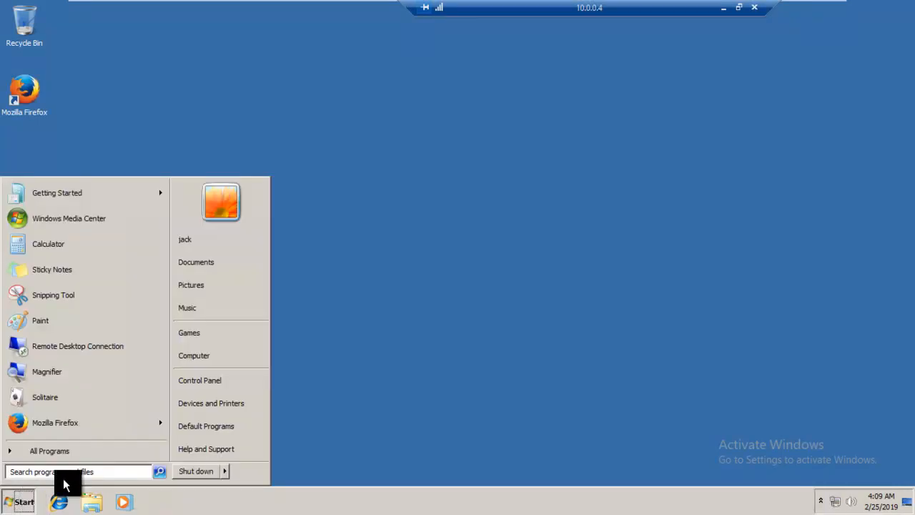
left_click(383, 336)
key("super+r")
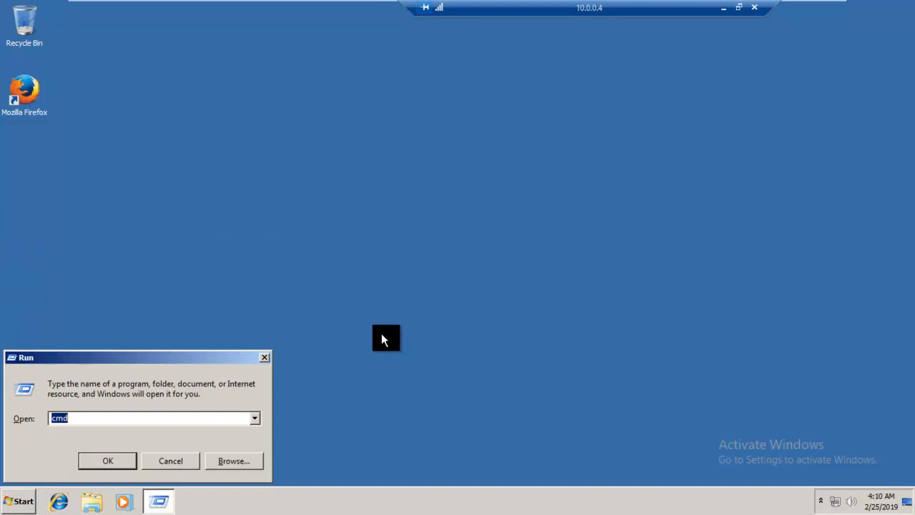
key("Return")
type("ping myp")
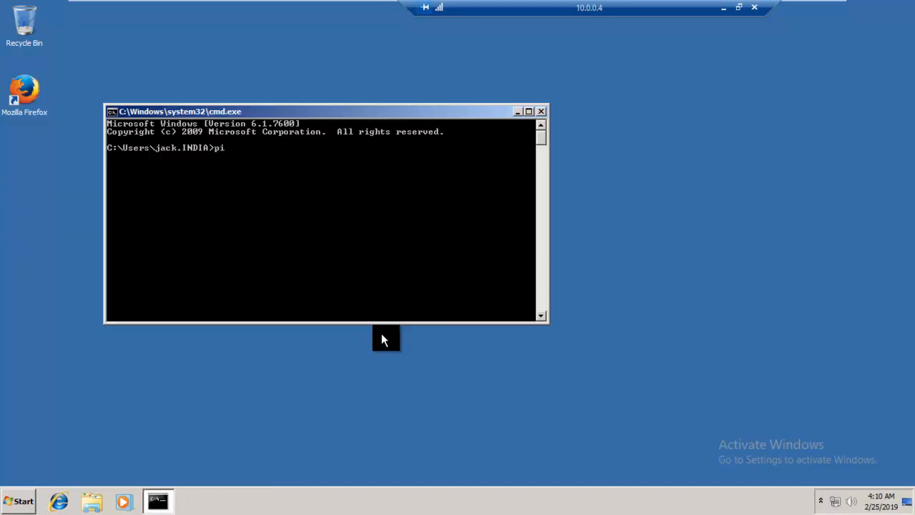
type("ets")
type("zone")
type(".in")
key("Return")
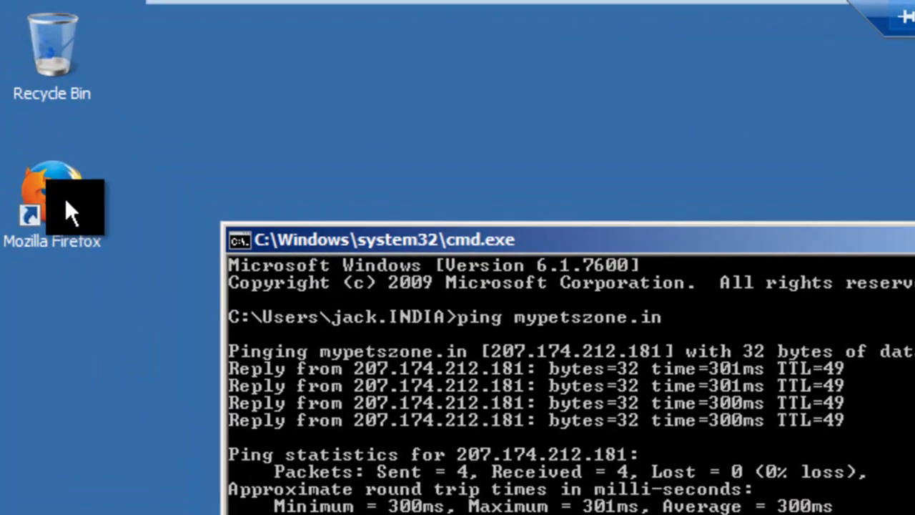
double_click(32, 97)
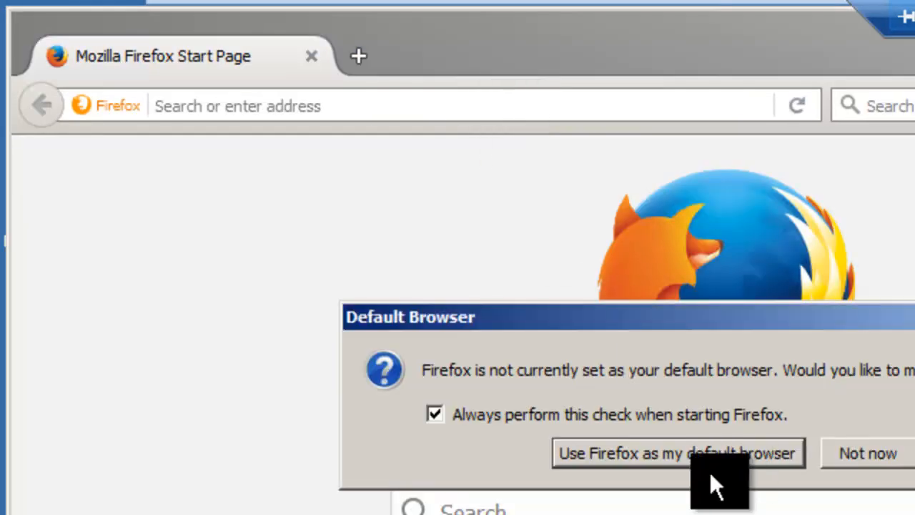
left_click(707, 452)
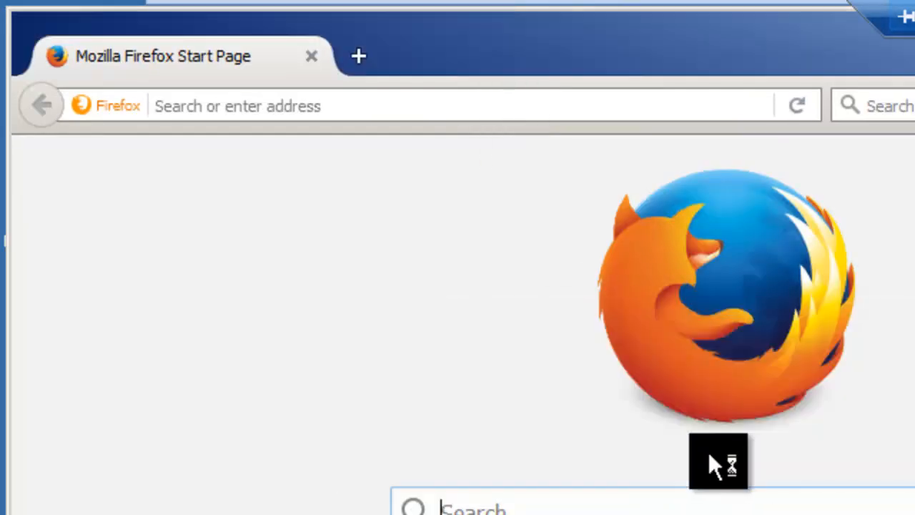
left_click(349, 106)
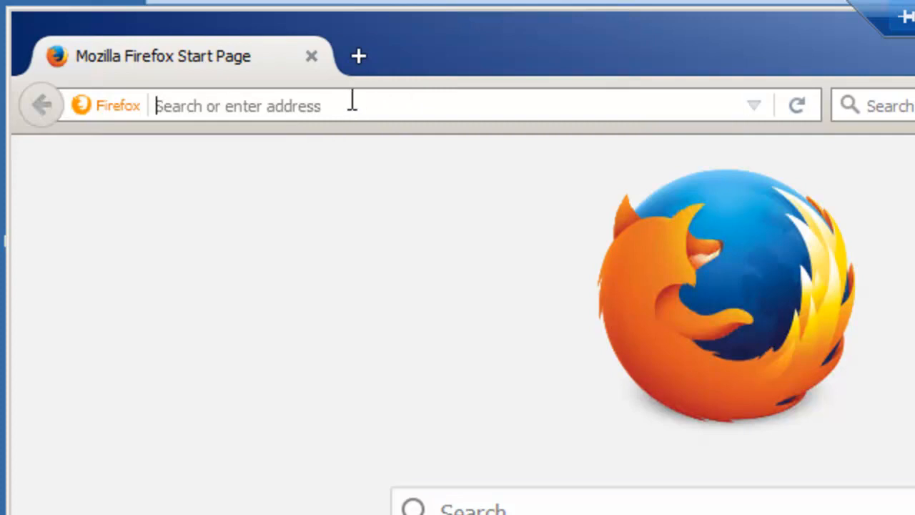
type("www.")
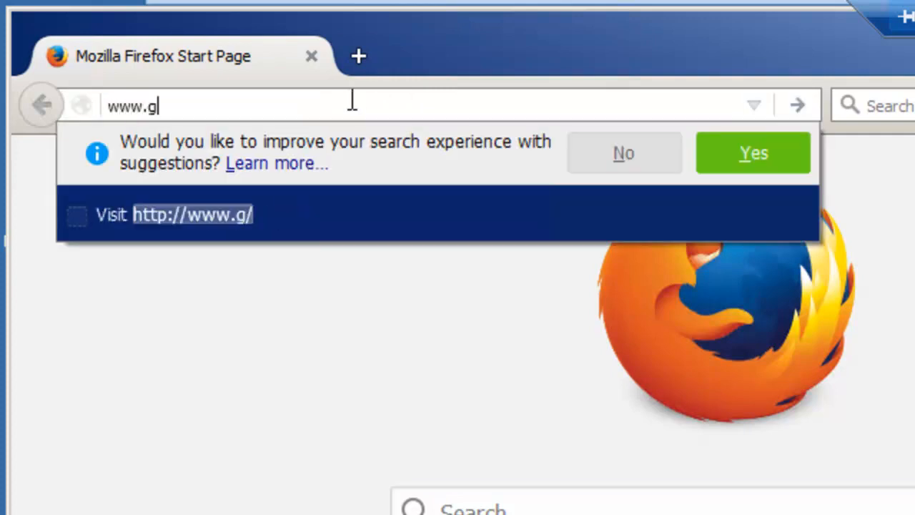
type("googe.")
key("BackSpace")
key("BackSpace")
type("le.com")
key("Return")
Open mypetszone.in in the same Firefox tab and look through its home page and address
left_click(342, 100)
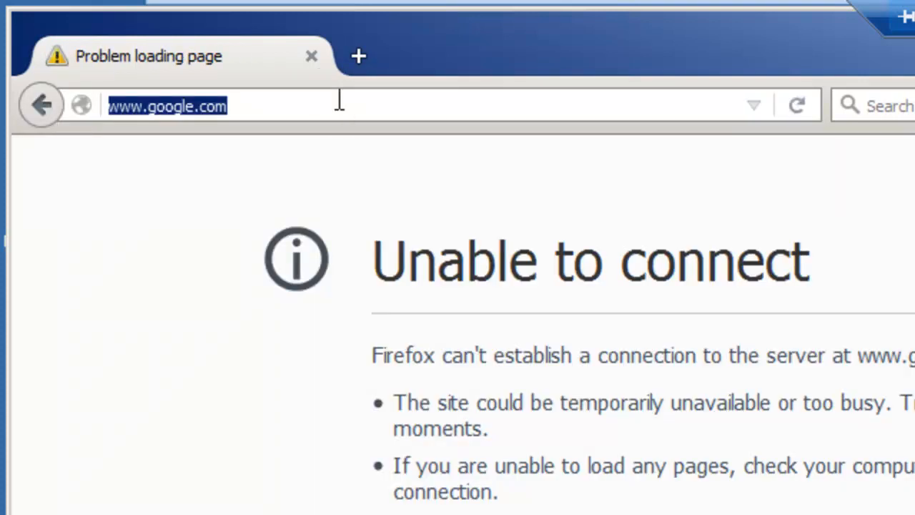
type("mypetszone.in")
key("Return")
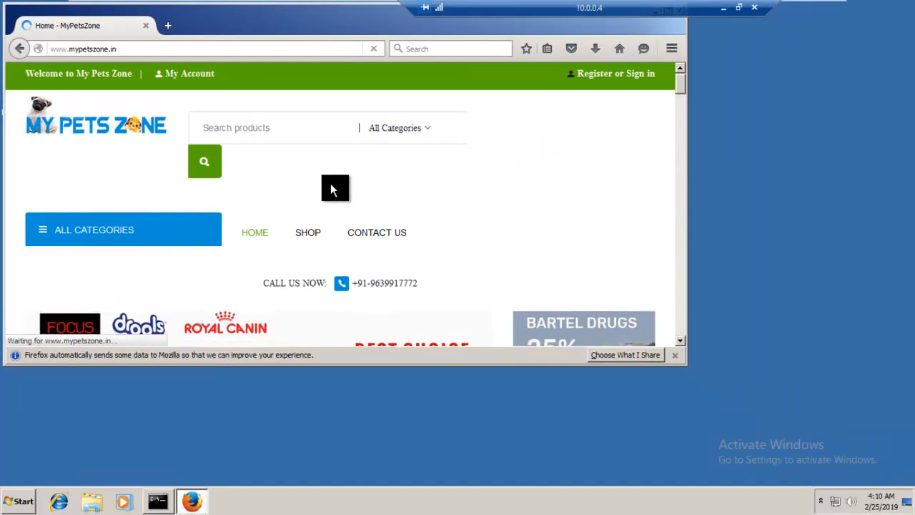
scroll(697, 472, "down", 5)
scroll(697, 472, "up", 5)
scroll(329, 180, "down", 15)
scroll(326, 179, "up", 15)
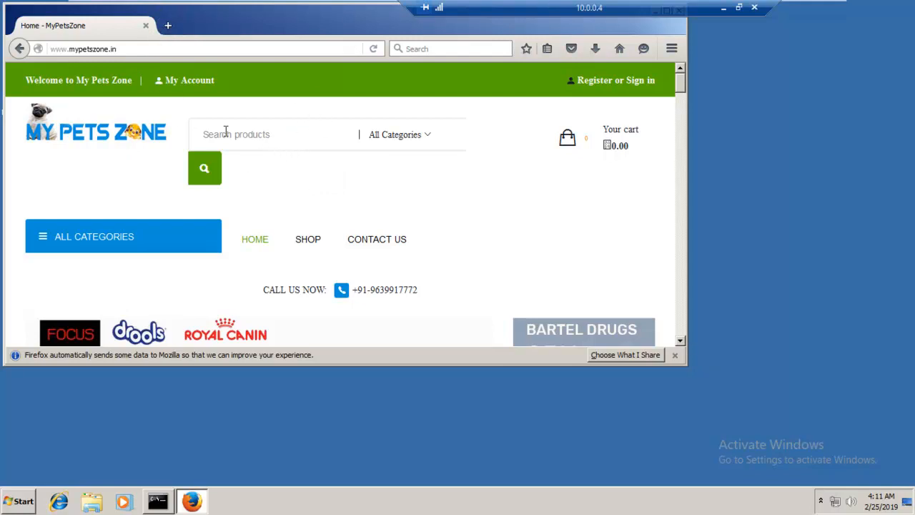
left_click_drag(131, 48, 51, 54)
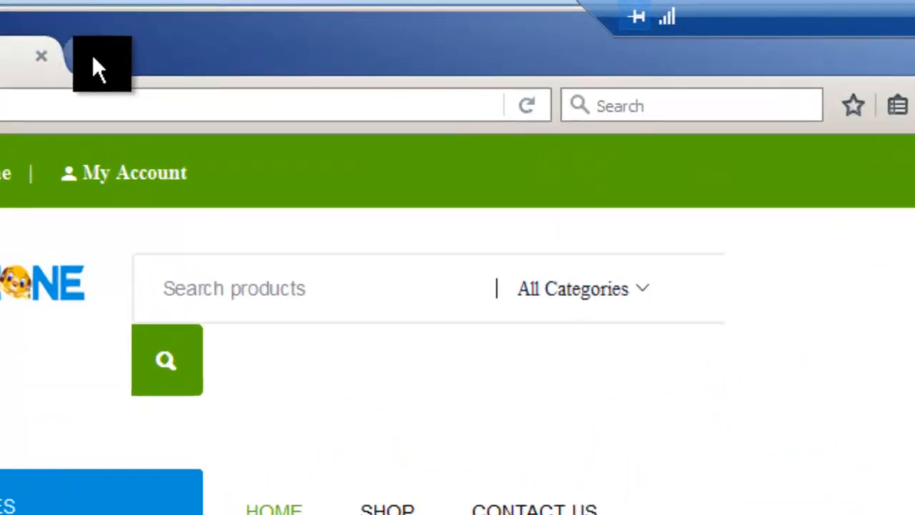
Try opening youtube.com in a new Firefox tab
left_click(94, 57)
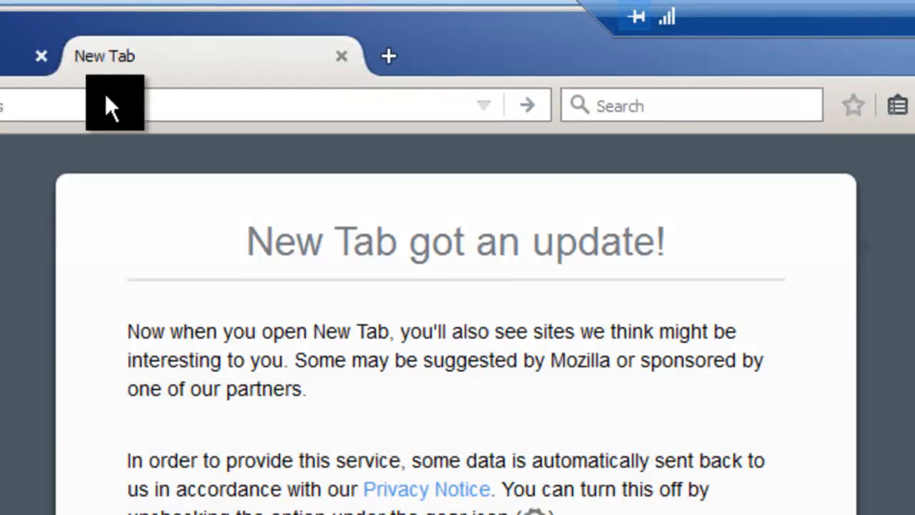
type("http")
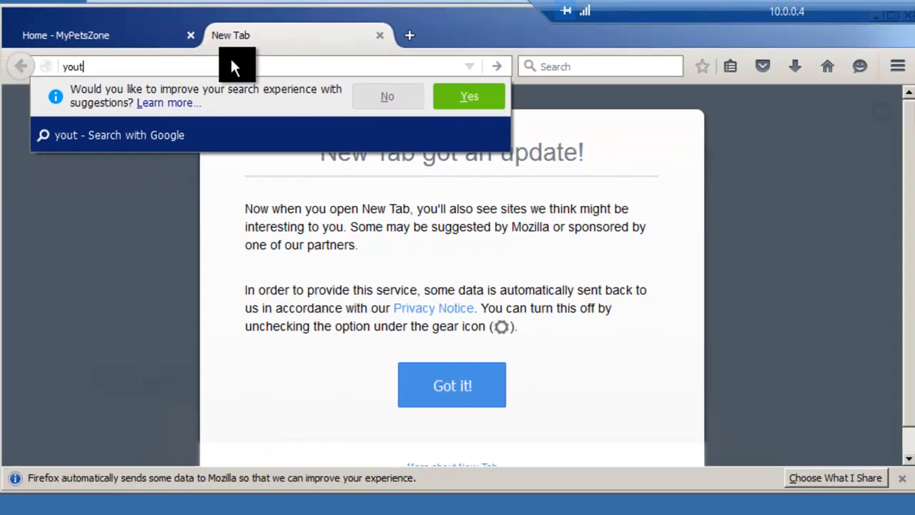
type("ube.com")
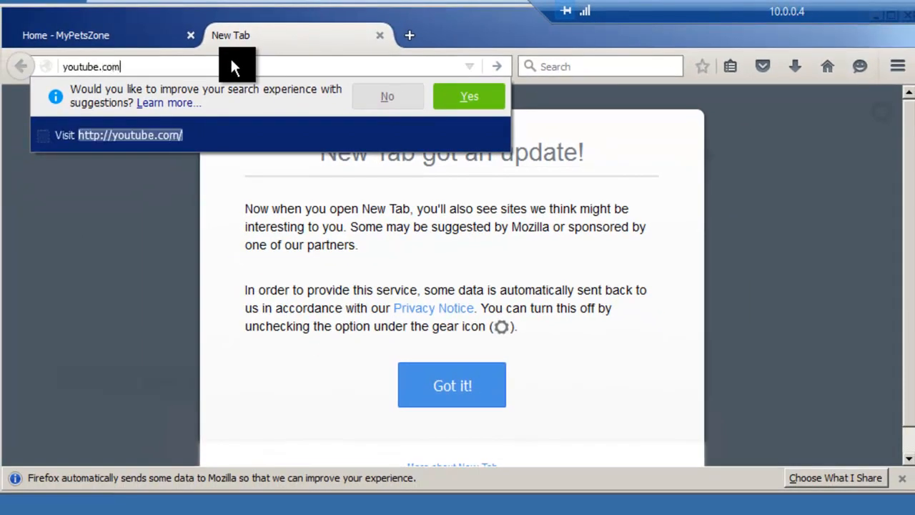
key("Return")
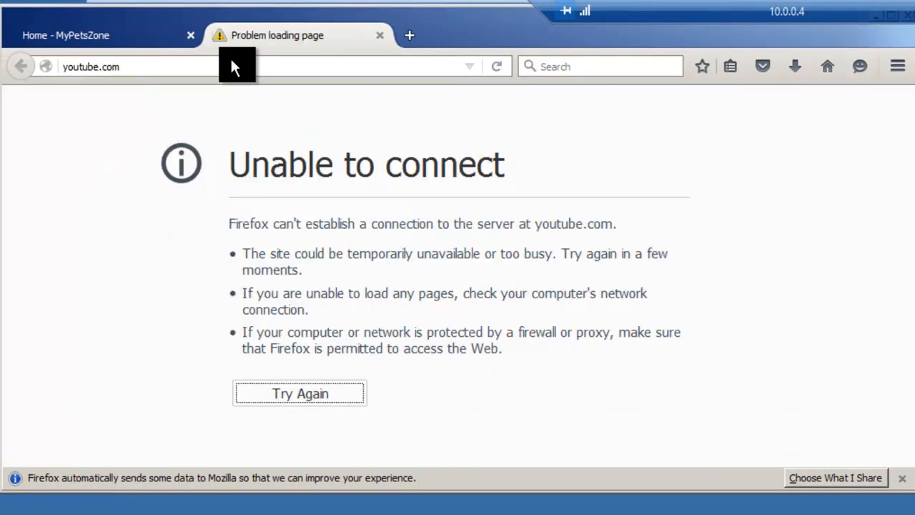
left_click(225, 66)
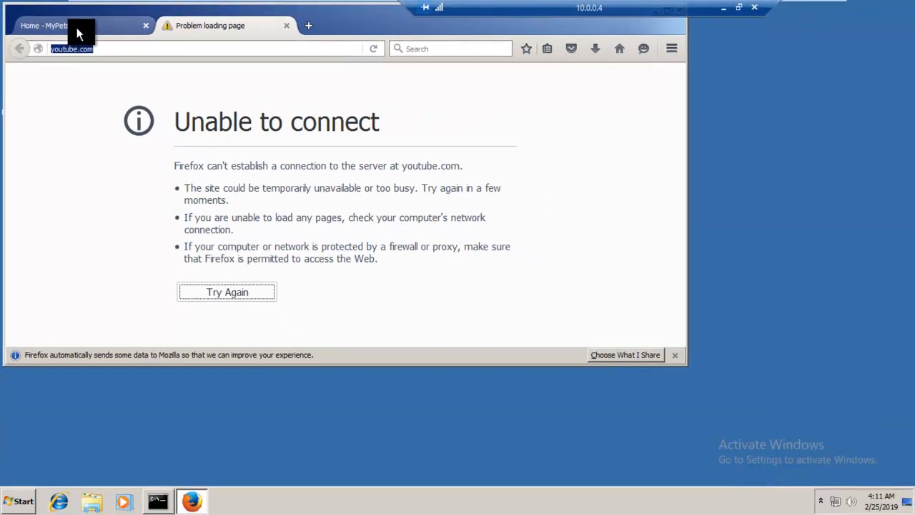
Return to the MyPetsZone tab, bring the window controls into reach, and close Firefox with all its tabs
left_click(98, 38)
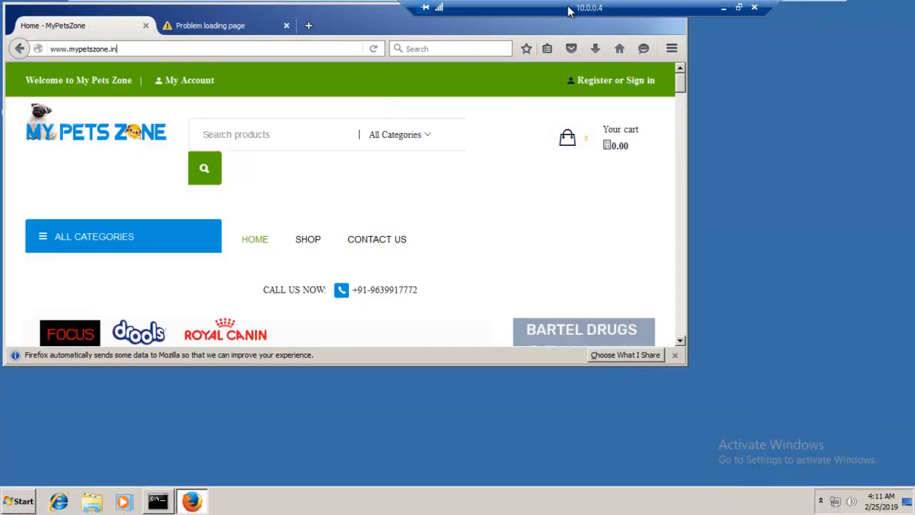
right_click(360, 25)
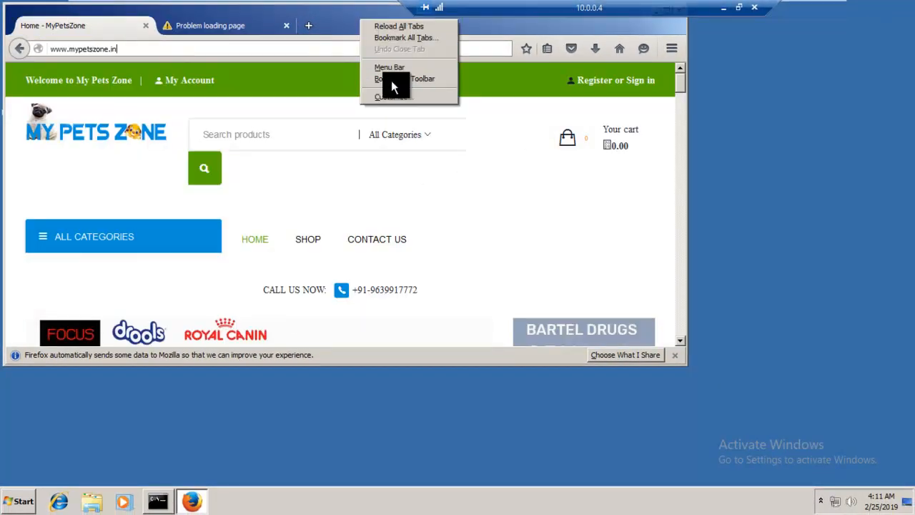
left_click_drag(333, 14, 308, 65)
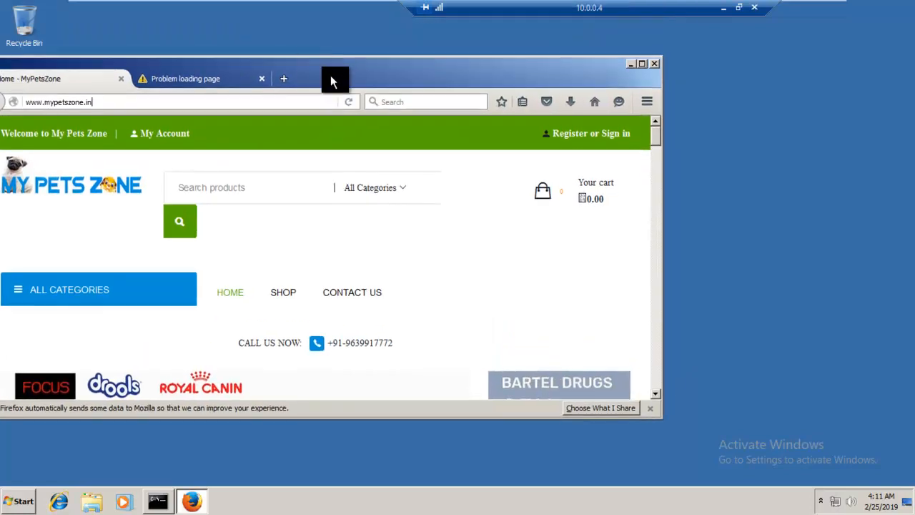
left_click(655, 65)
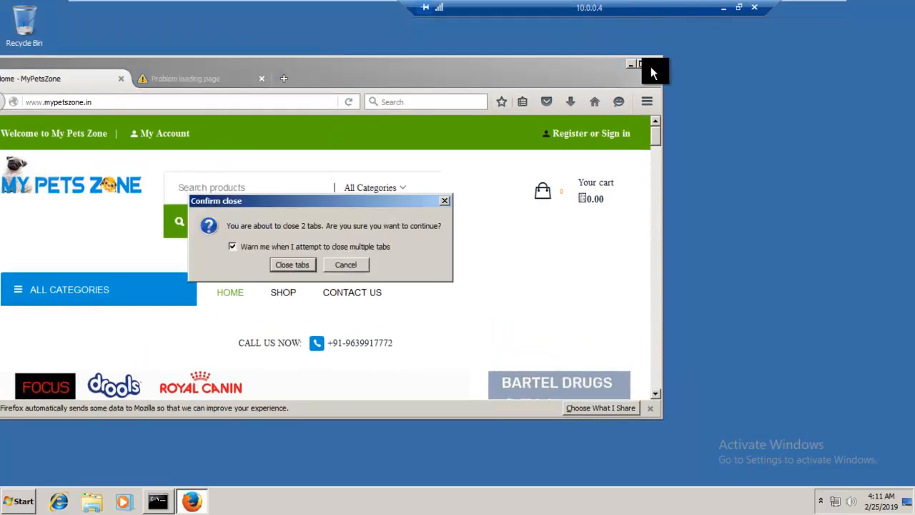
left_click(303, 269)
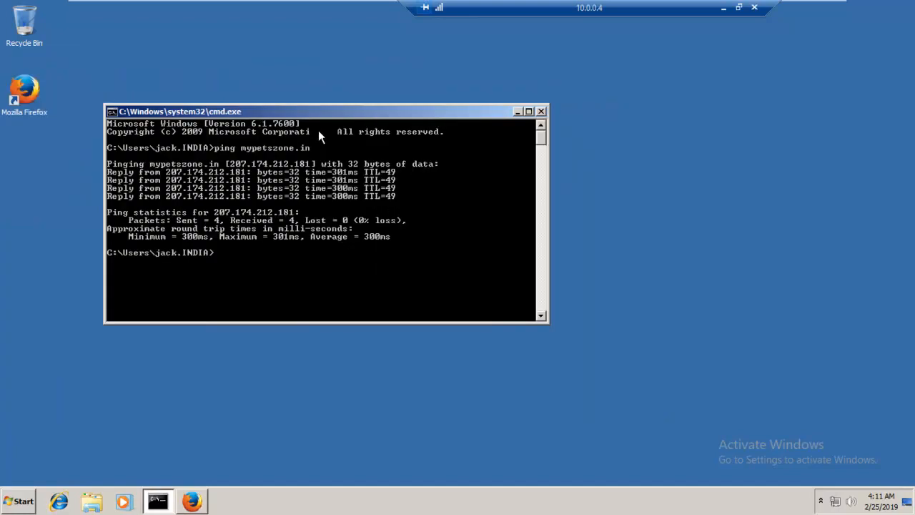
Close Command Prompt on the Windows 7 machine and refresh the desktop
right_click(666, 162)
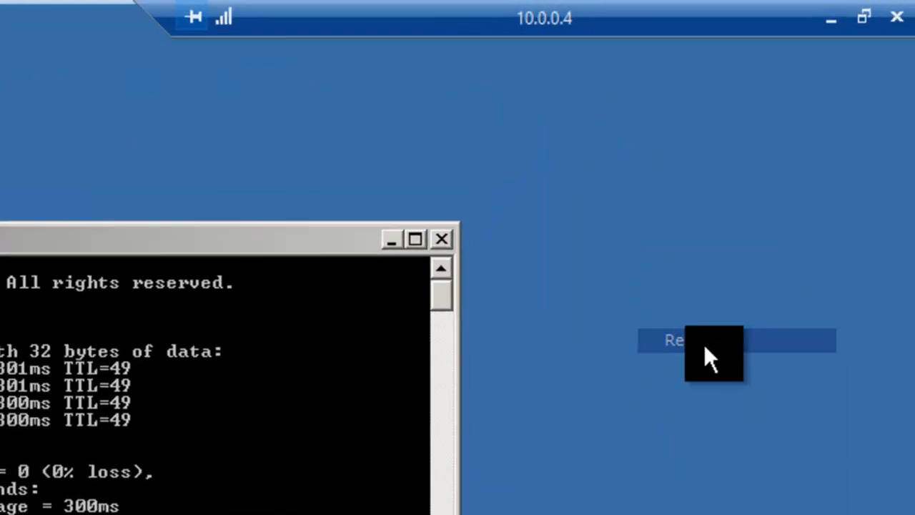
left_click(711, 407)
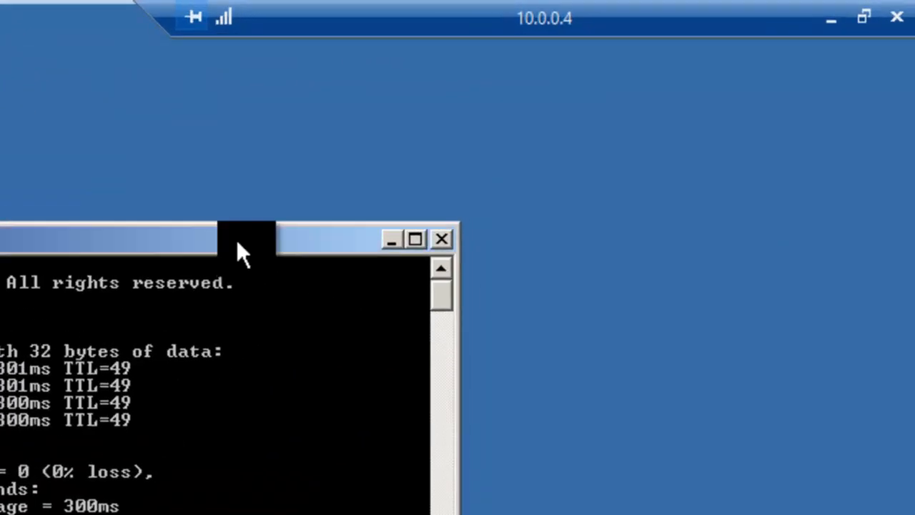
left_click_drag(230, 243, 341, 228)
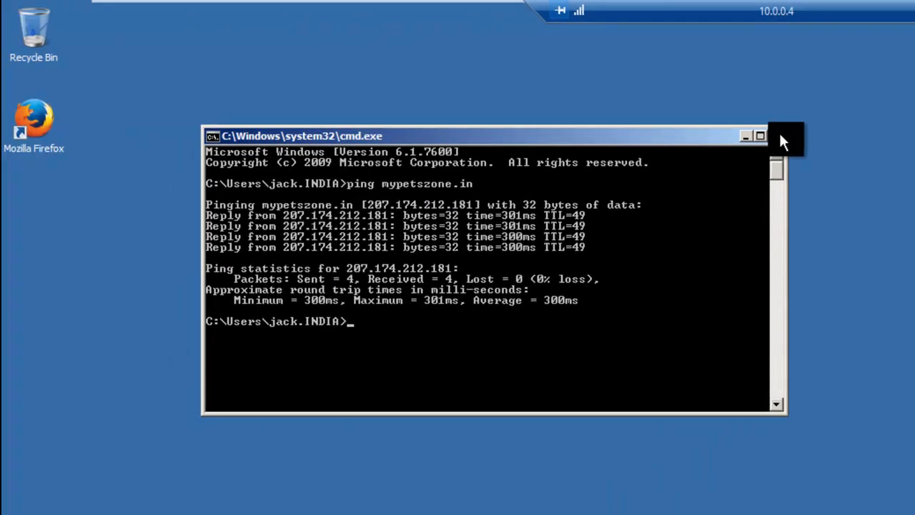
left_click(704, 164)
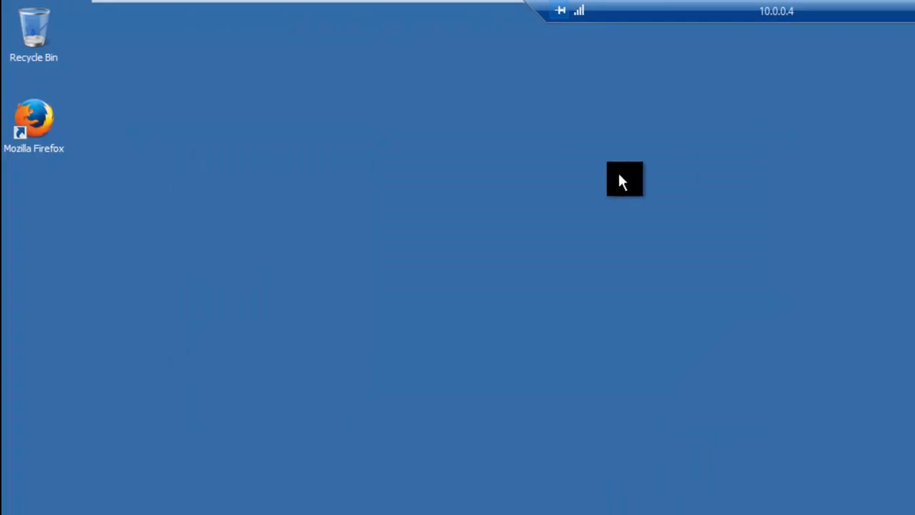
right_click(424, 210)
left_click(498, 248)
Switch back to the India.com server and close its Command Prompt, leaving the outbound rules list in view
left_click_drag(839, 11, 590, 12)
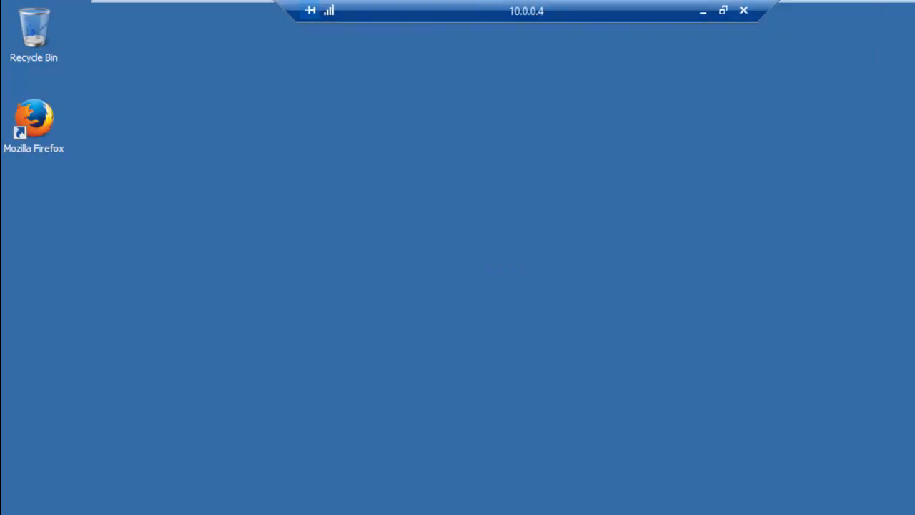
left_click(811, 16)
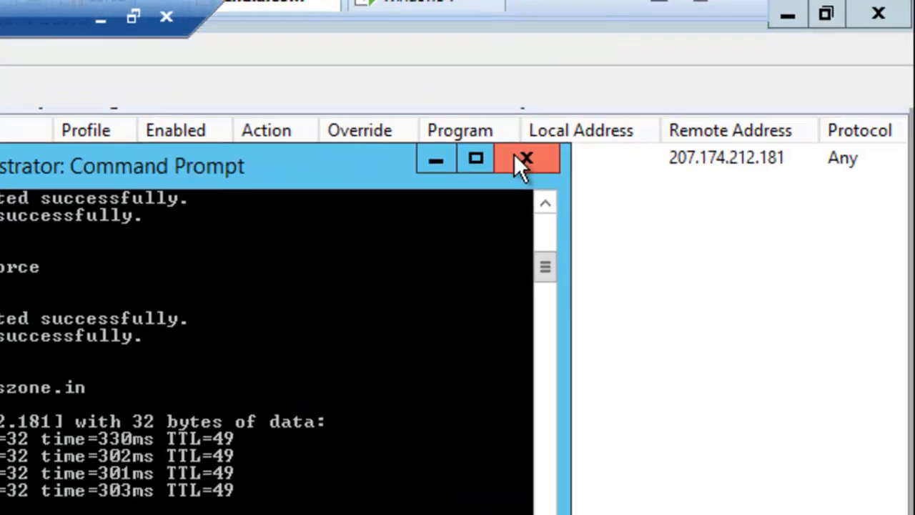
left_click(914, 101)
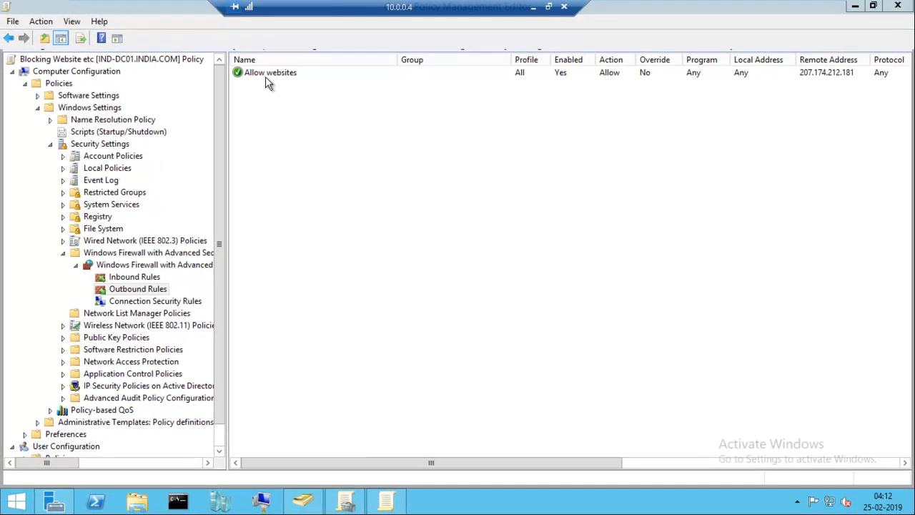
Review the scope of the Allow websites outbound rule, close its properties without changes, and minimize the remote desktop session
right_click(265, 76)
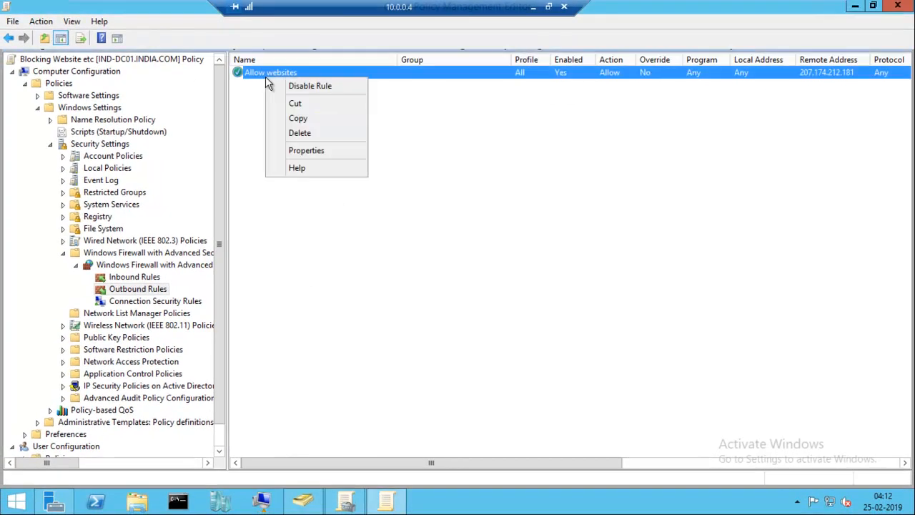
left_click(307, 150)
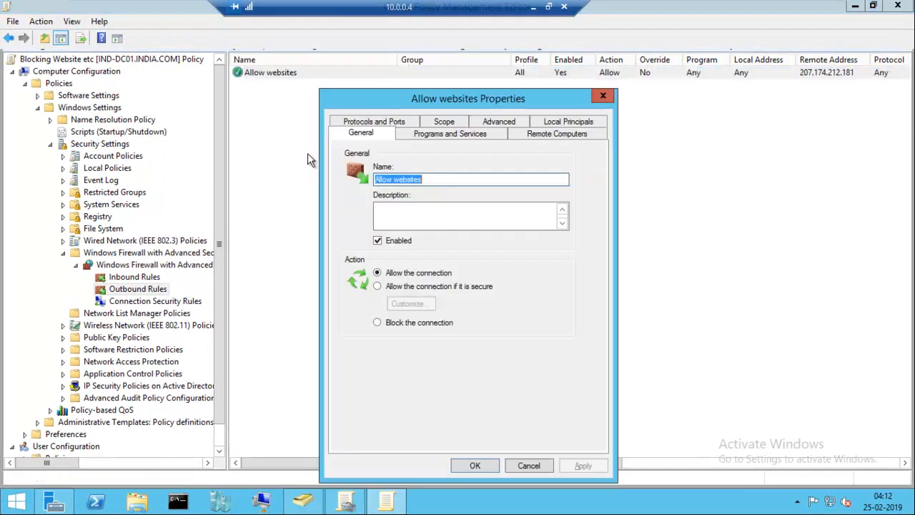
left_click(444, 121)
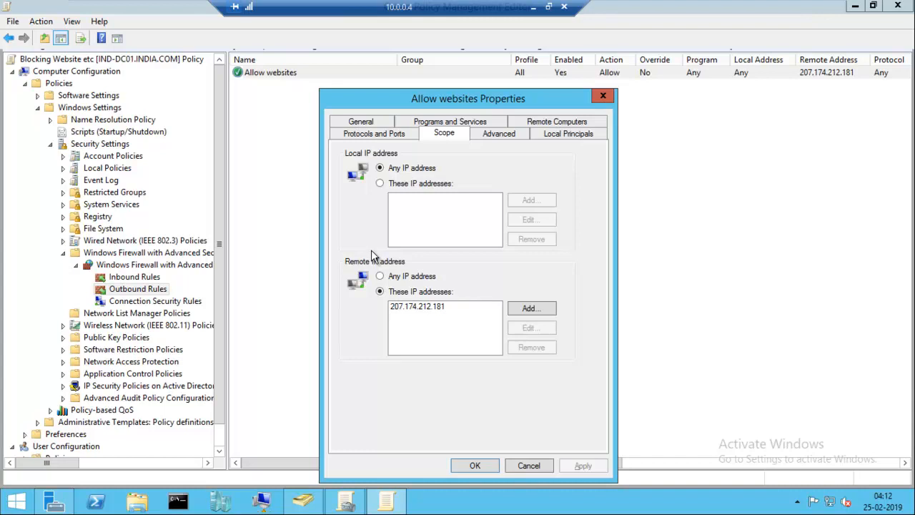
left_click_drag(467, 100, 497, 78)
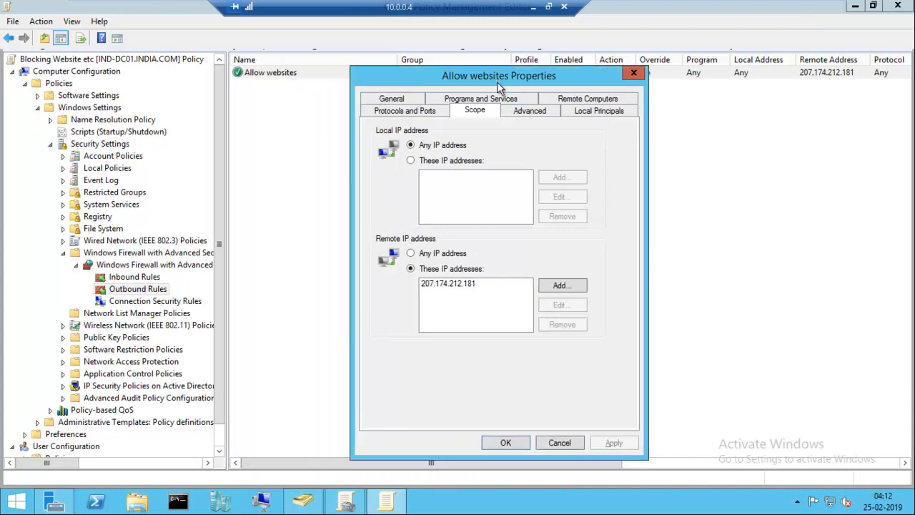
left_click(560, 443)
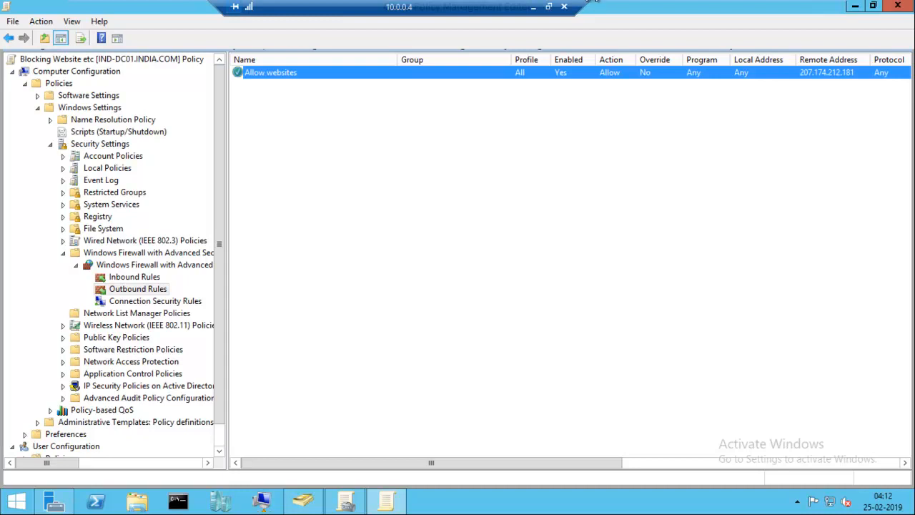
left_click(533, 7)
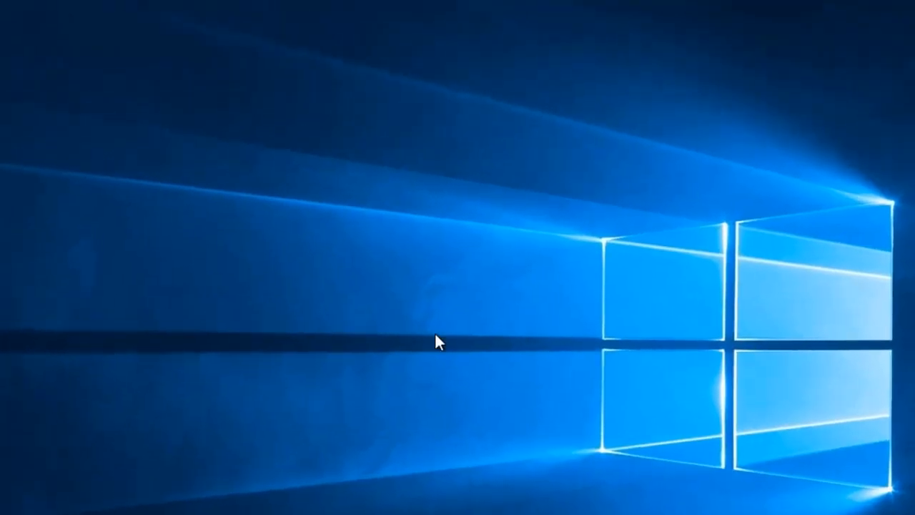